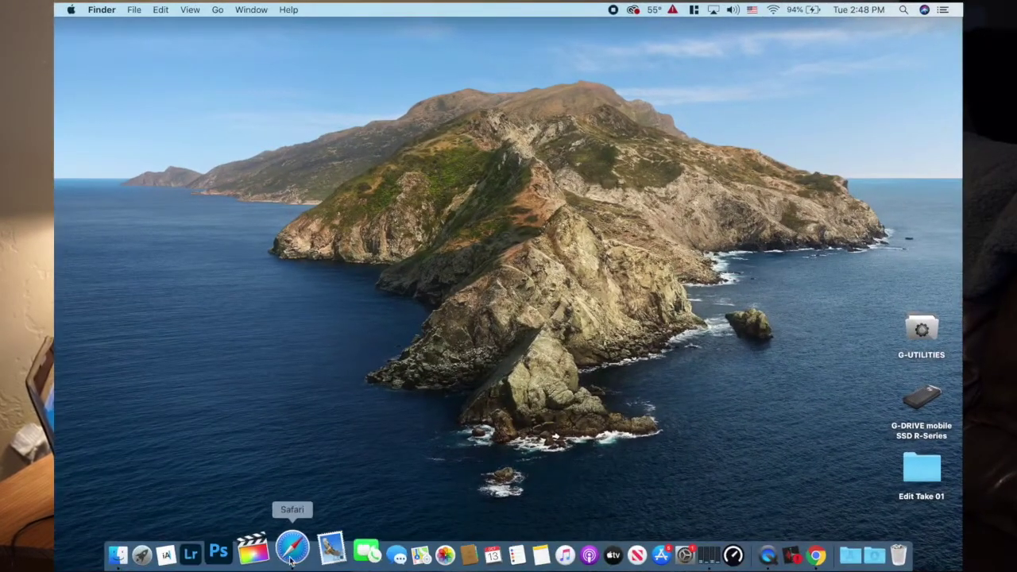
# In Safari, go to google.com and open Google Photos from Google's list of apps.
pyautogui.click(329, 541)
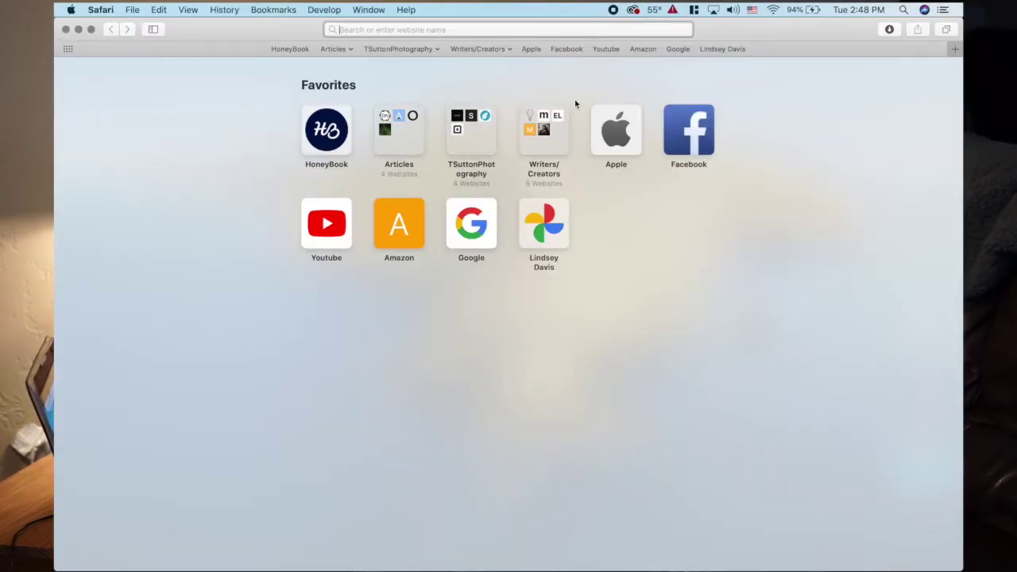
pyautogui.write('google.com')
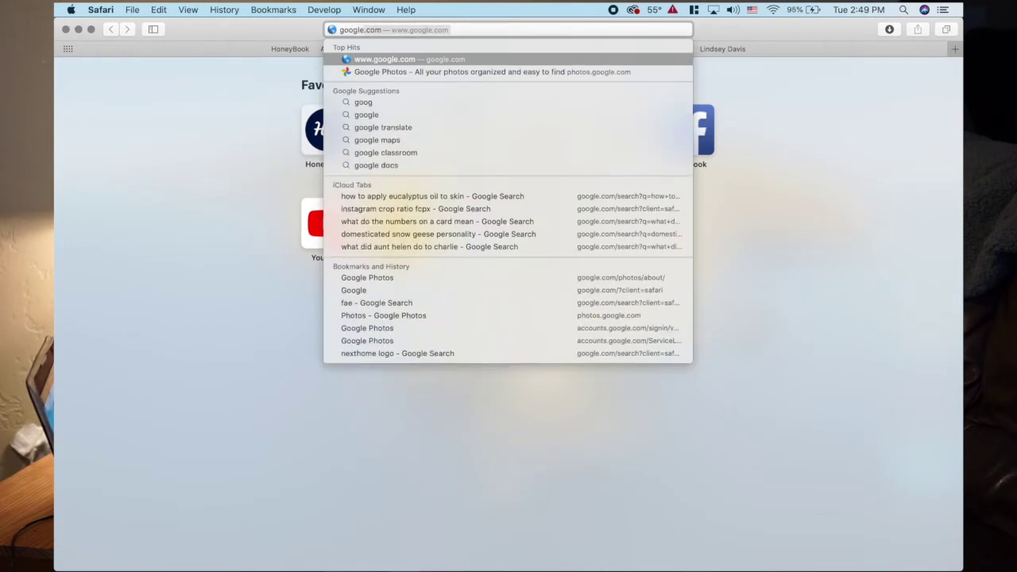
pyautogui.press('Return')
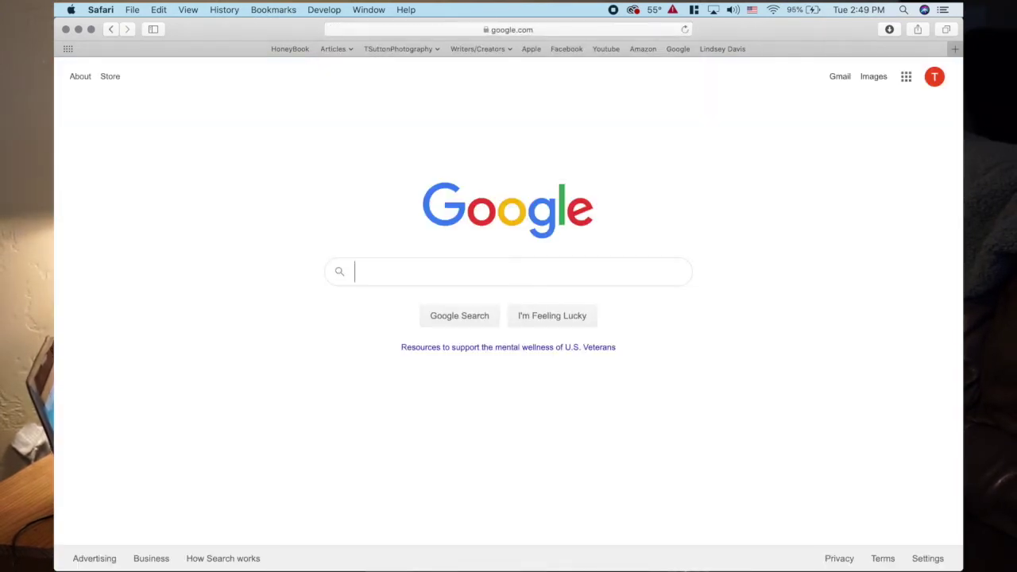
pyautogui.click(907, 80)
pyautogui.scroll(-5, 857, 270)
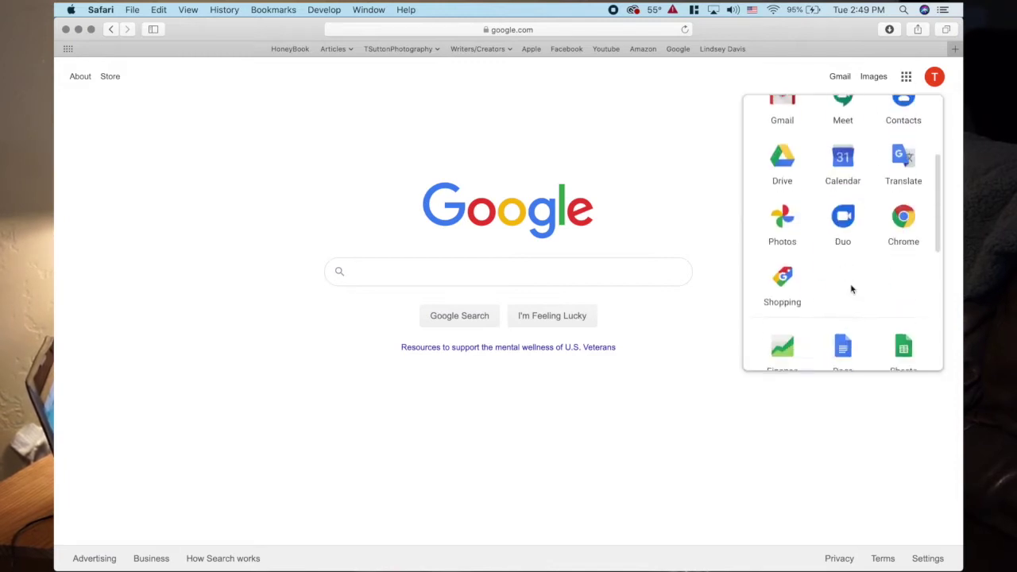
pyautogui.click(779, 159)
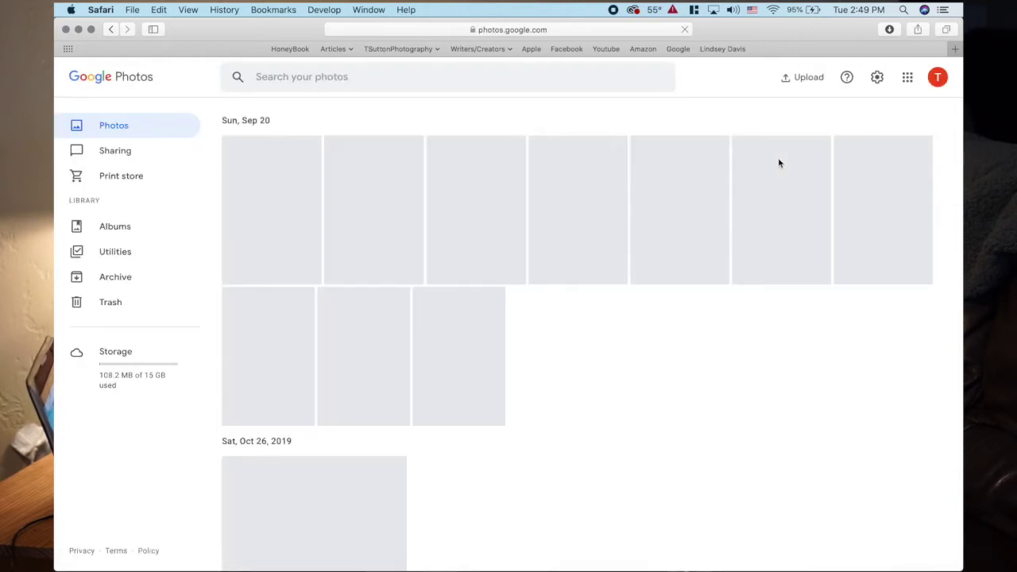
# Look up "google ph" in the browser as another way to reach Google Photos.
pyautogui.click(604, 30)
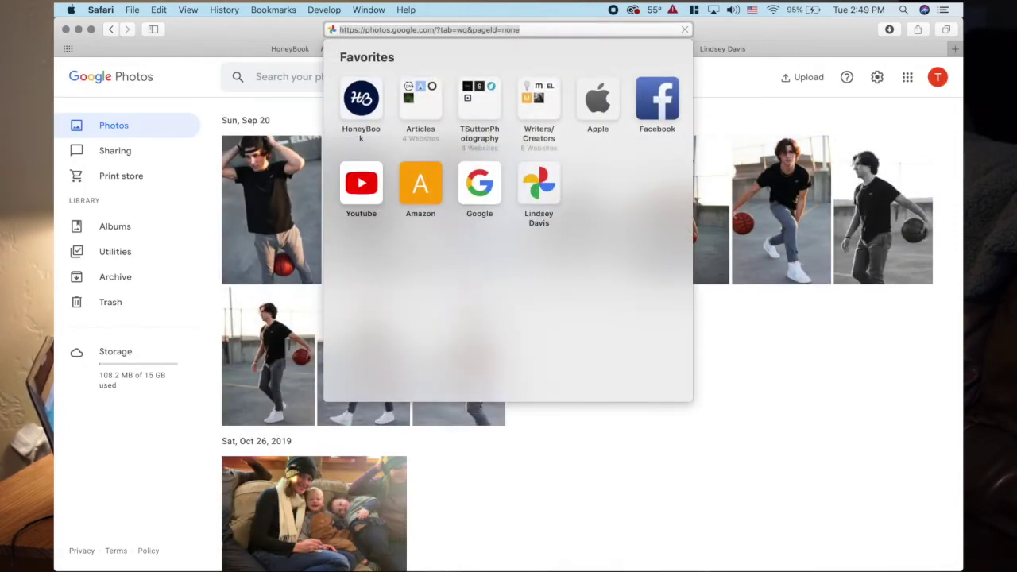
pyautogui.write('google ph')
pyautogui.press('Return')
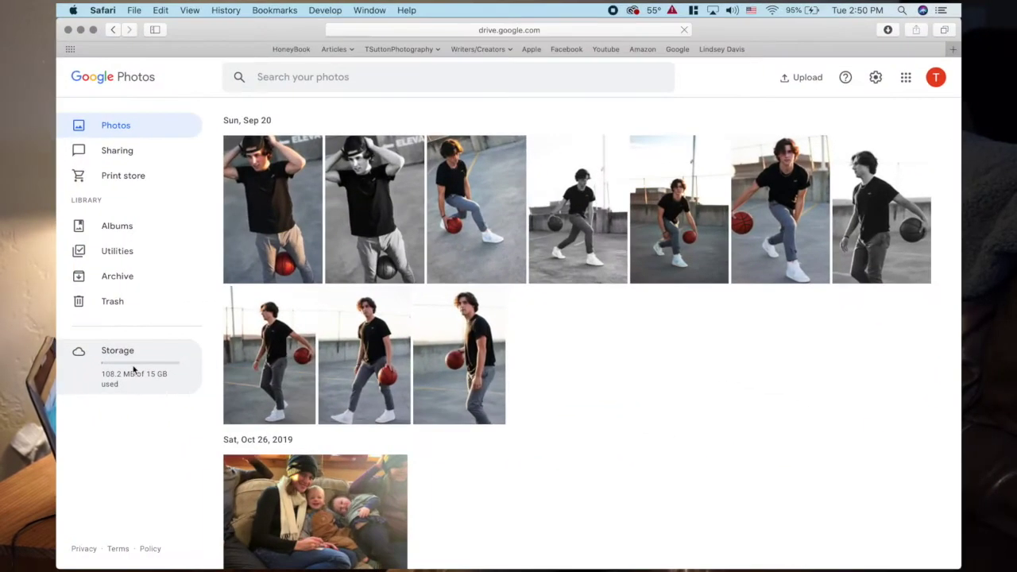
# Review the Google One storage plans from the account's storage information, and return to the photo library.
pyautogui.click(216, 378)
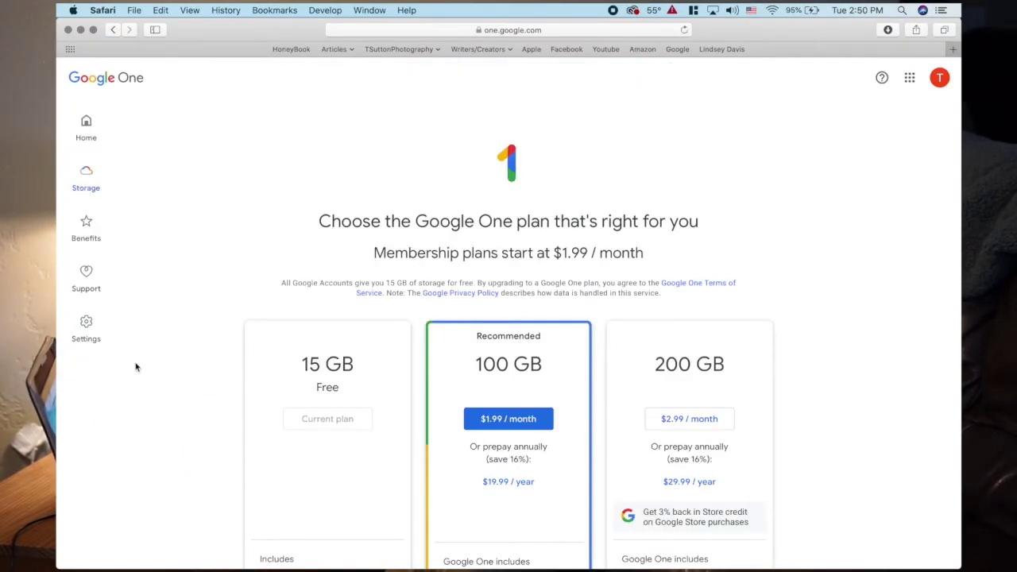
pyautogui.scroll(-3, 619, 338)
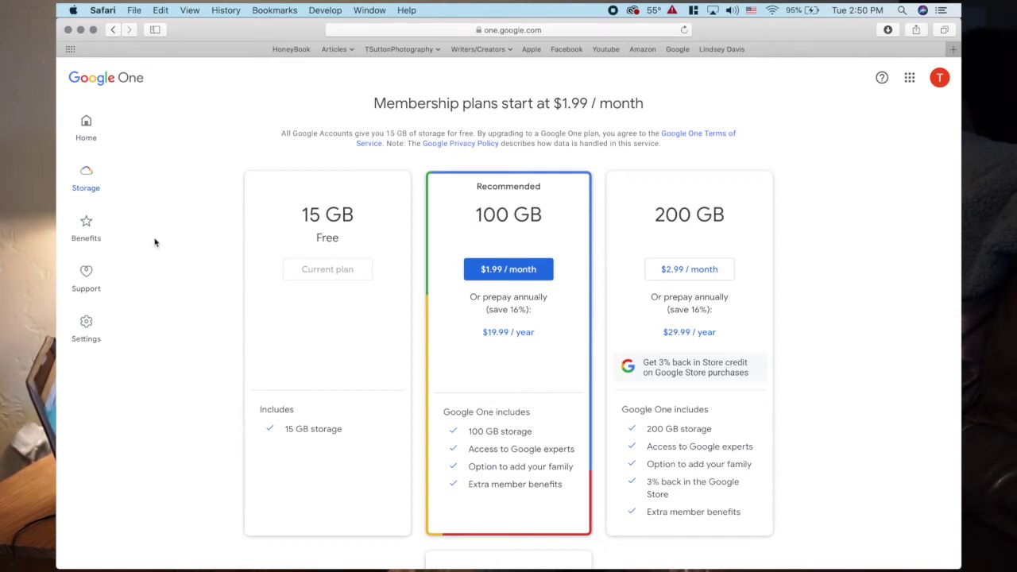
pyautogui.click(113, 29)
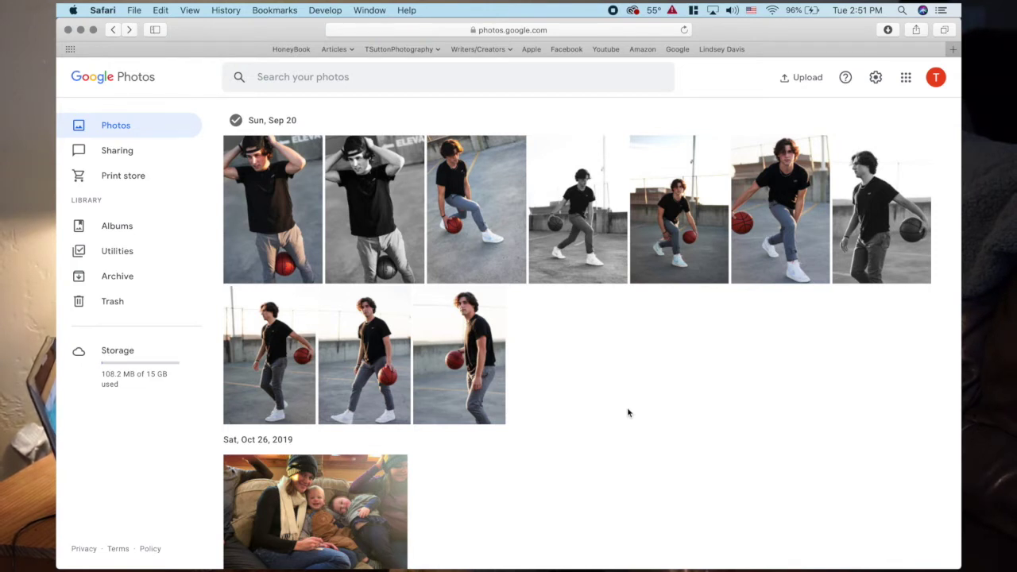
pyautogui.click(799, 77)
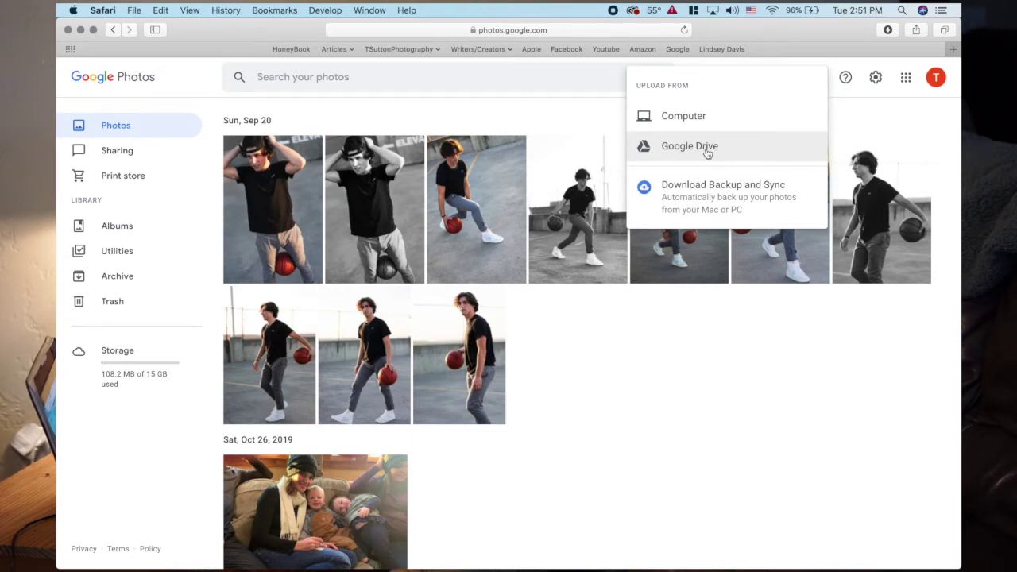
pyautogui.click(682, 117)
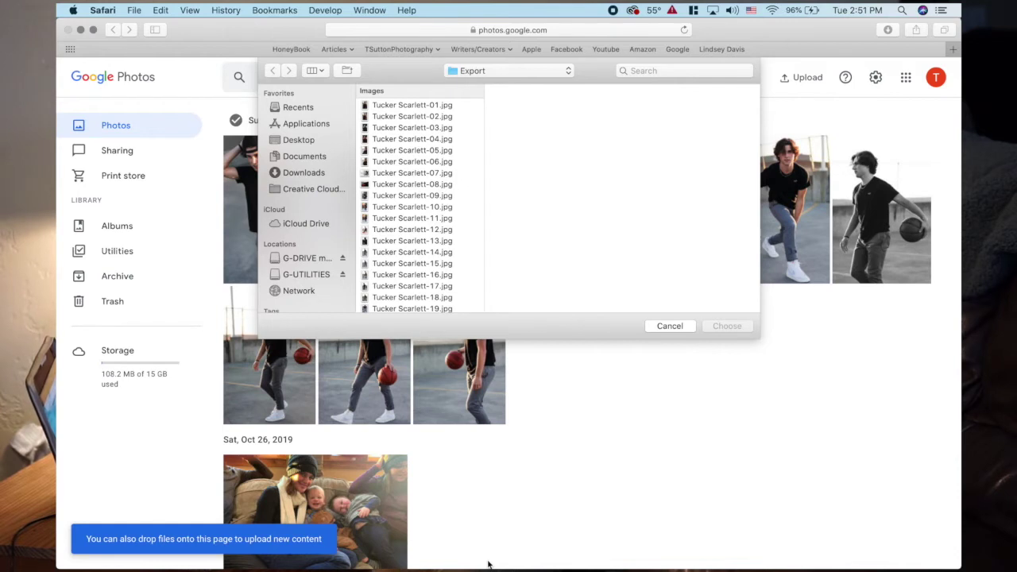
pyautogui.scroll(-5, 397, 174)
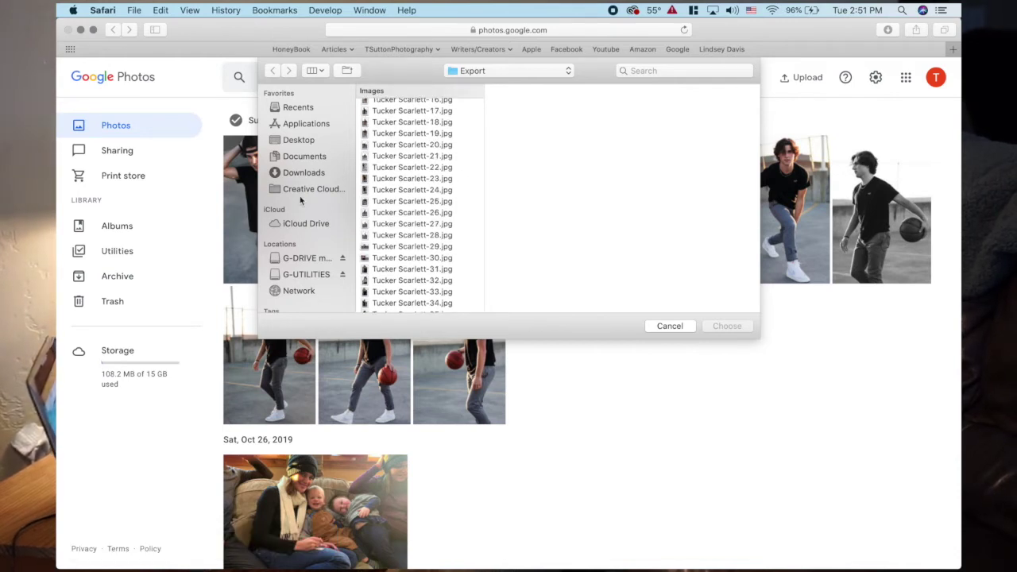
pyautogui.click(669, 327)
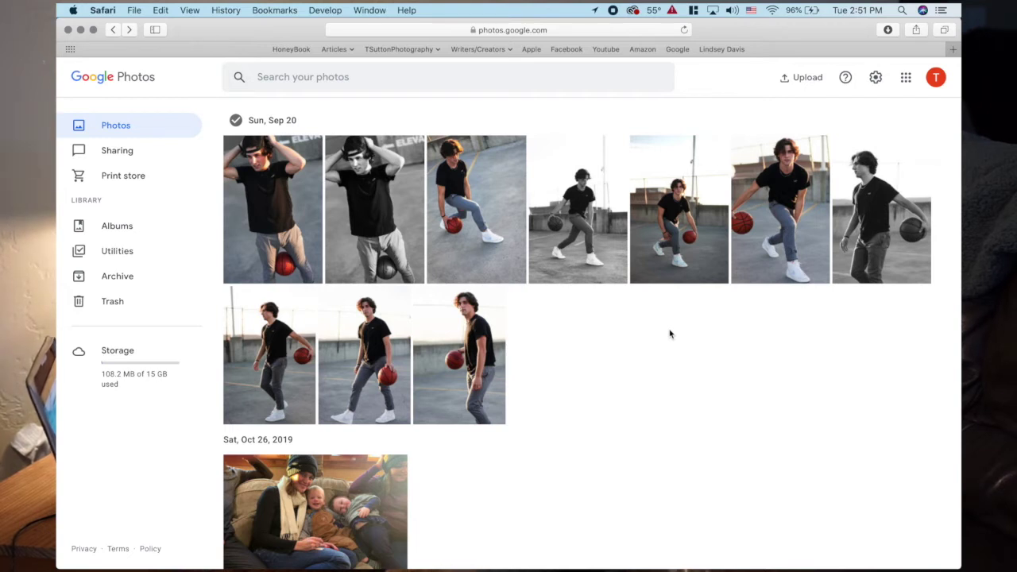
# Switch to Finder and open the Portrait Work folder inside Photography Work on the G-DRIVE mobile SSD.
pyautogui.moveTo(476, 566)
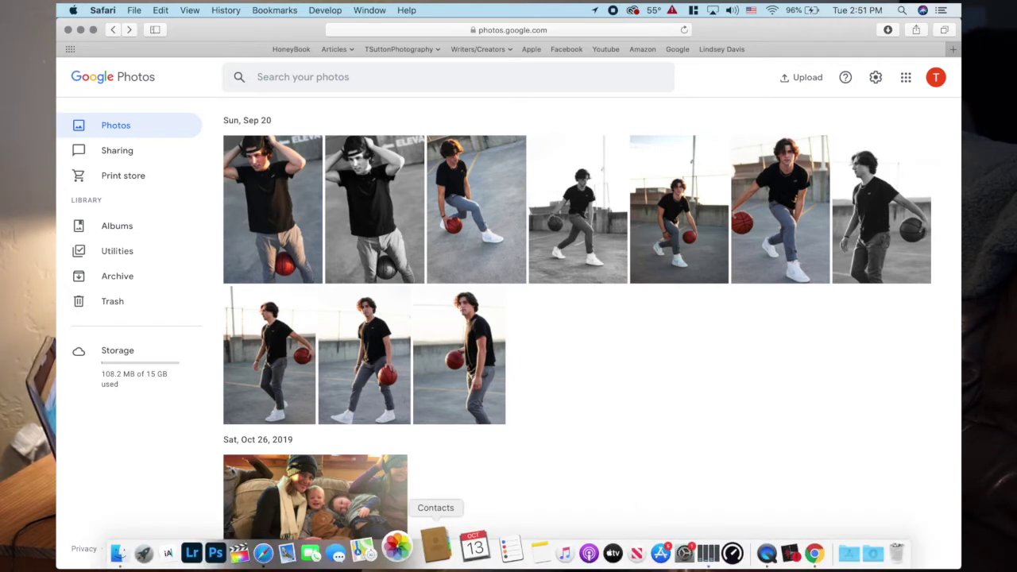
pyautogui.click(133, 546)
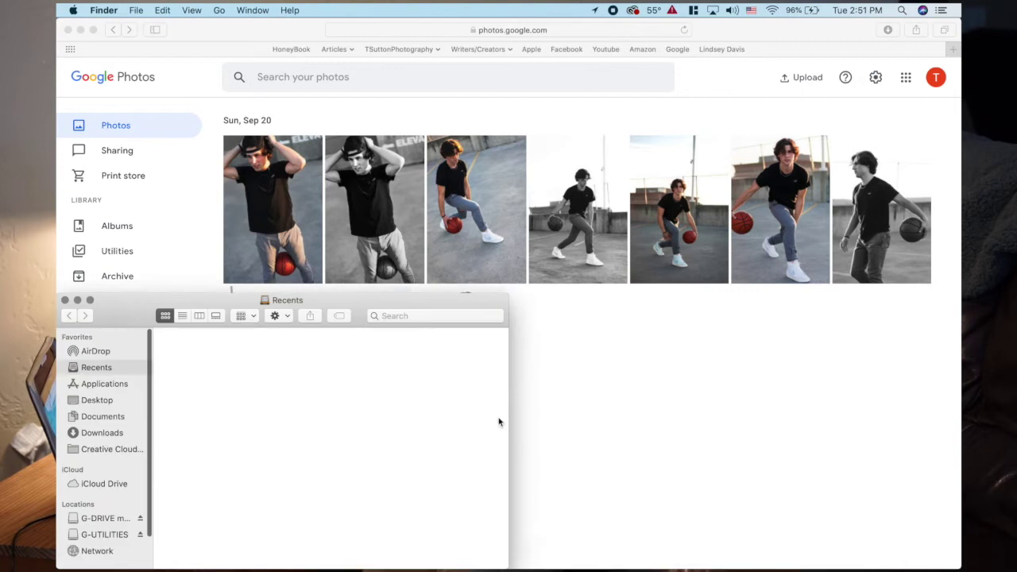
pyautogui.click(87, 517)
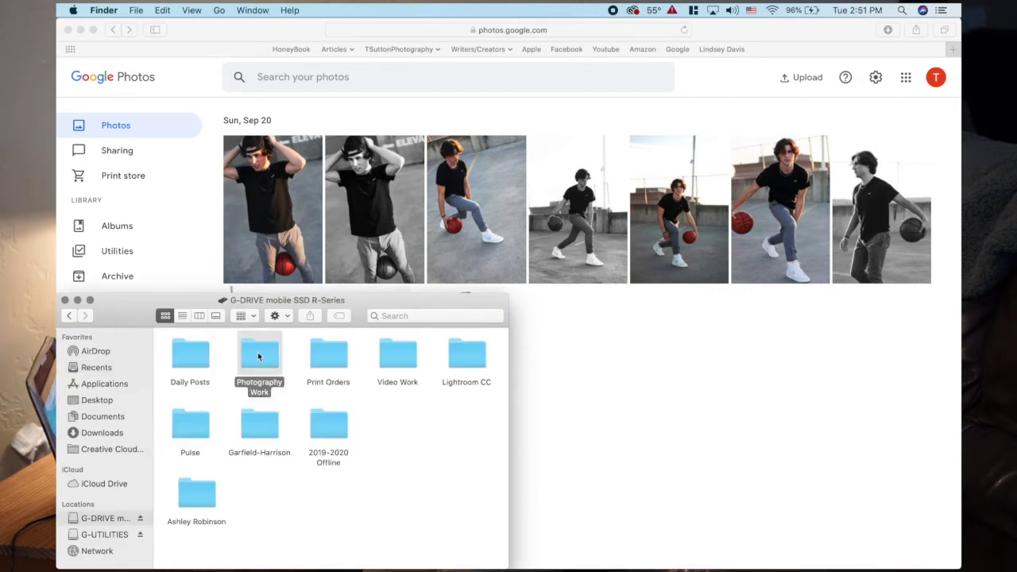
pyautogui.doubleClick(259, 352)
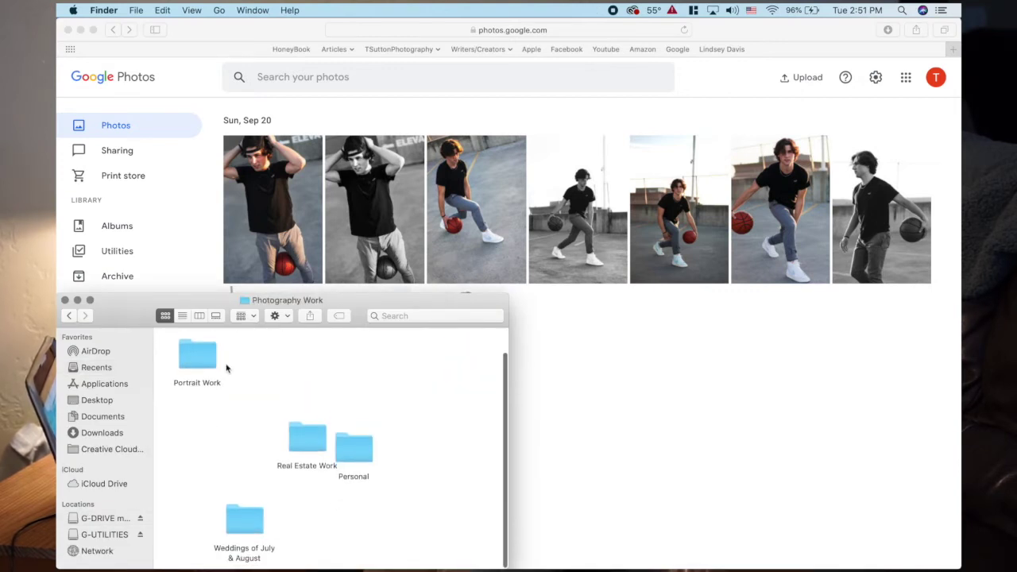
pyautogui.doubleClick(213, 361)
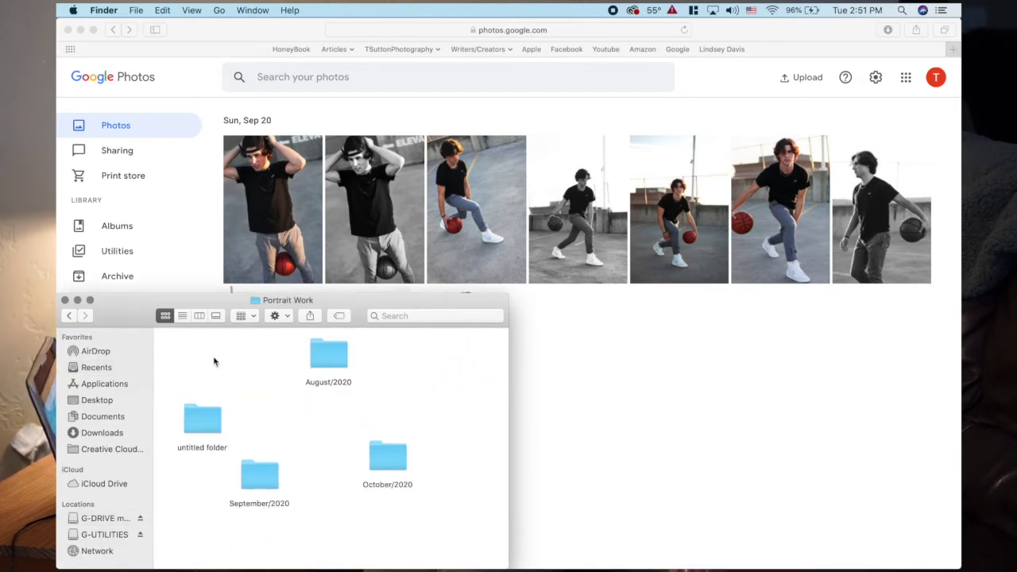
pyautogui.doubleClick(389, 453)
pyautogui.scroll(-5, 257, 456)
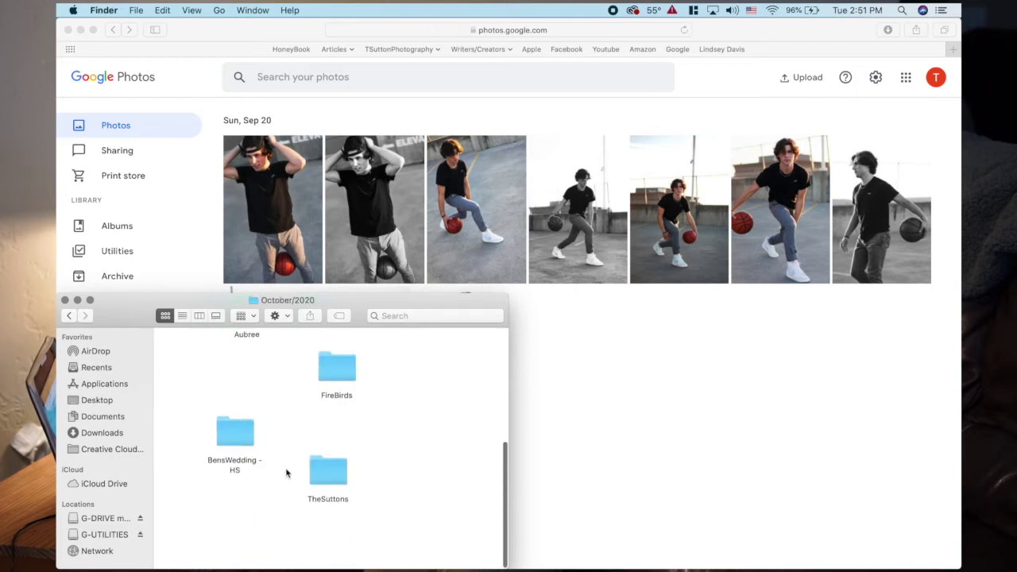
pyautogui.click(71, 317)
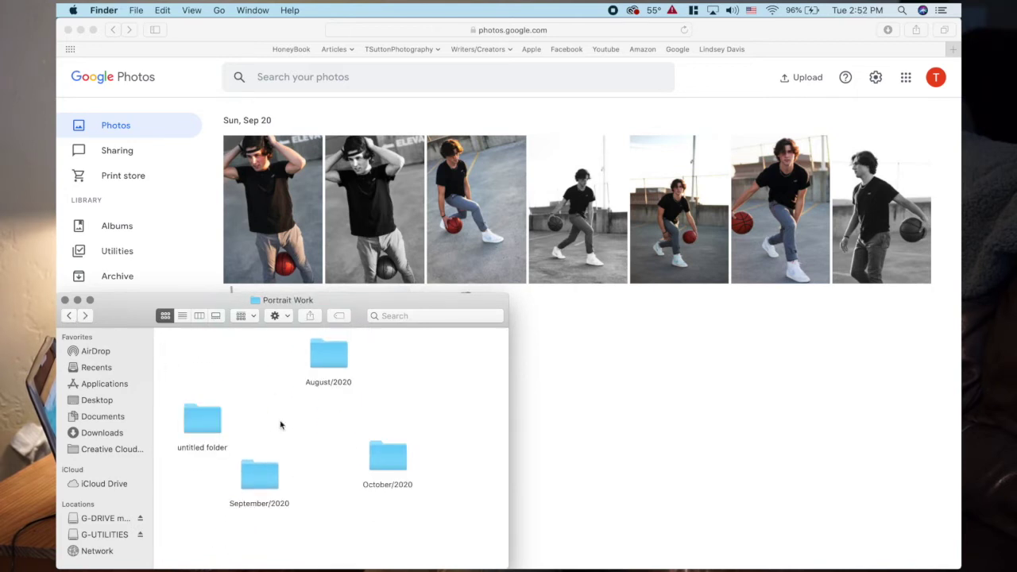
# Open the Export folder of the basketball portrait client inside the September/2020 folder.
pyautogui.click(255, 476)
pyautogui.doubleClick(256, 476)
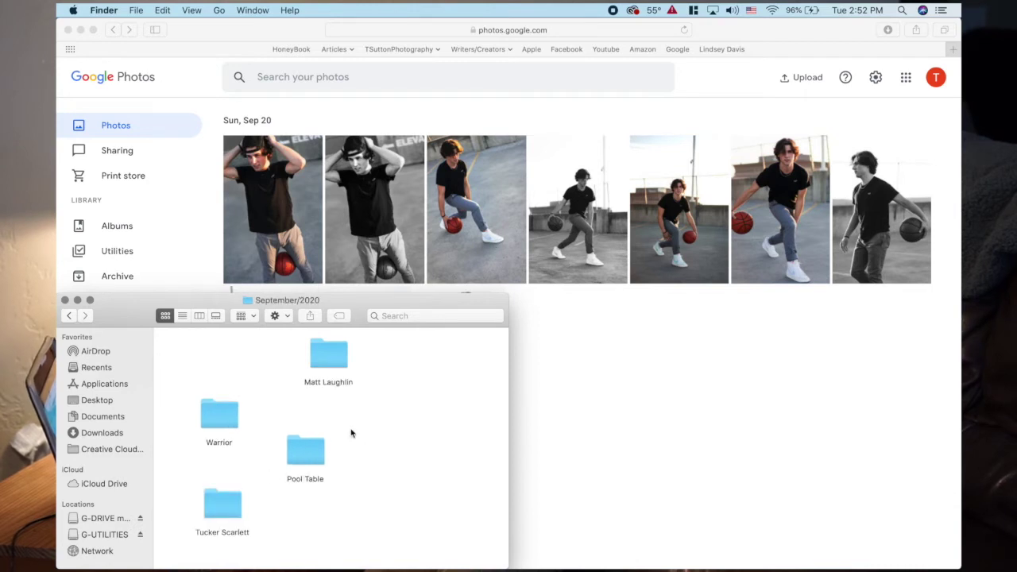
pyautogui.click(204, 513)
pyautogui.doubleClick(204, 513)
pyautogui.click(272, 388)
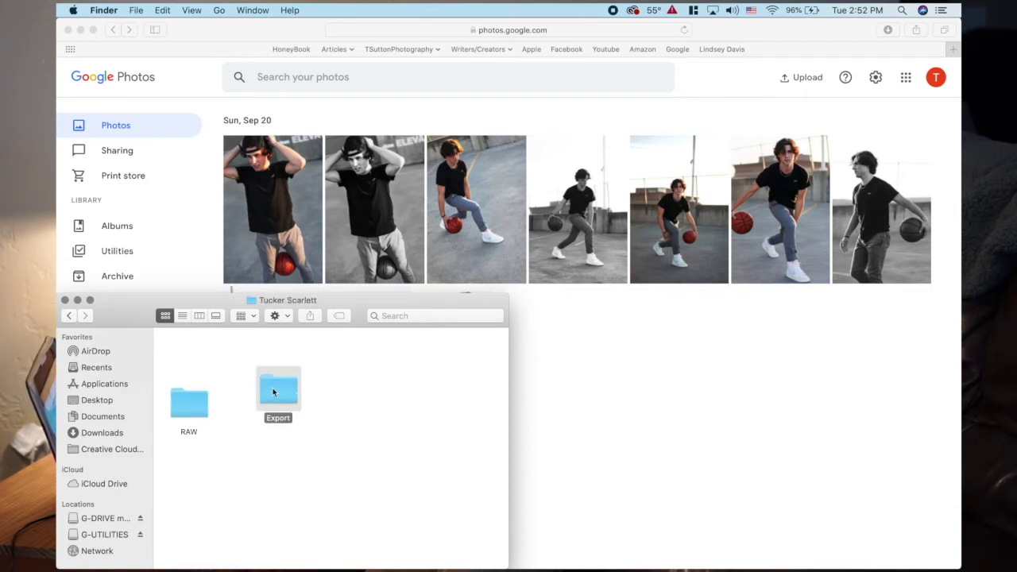
pyautogui.press('super+Down')
# Upload the exported portrait numbered 01 from Finder into the Google Photos library and dismiss the upload notice.
pyautogui.moveTo(192, 359); pyautogui.dragTo(613, 353)
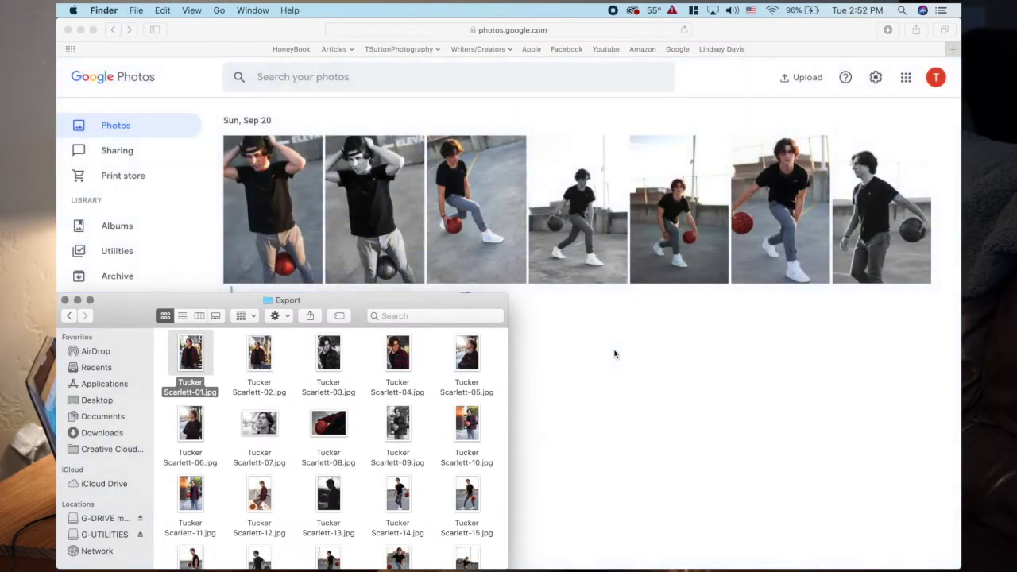
pyautogui.click(614, 354)
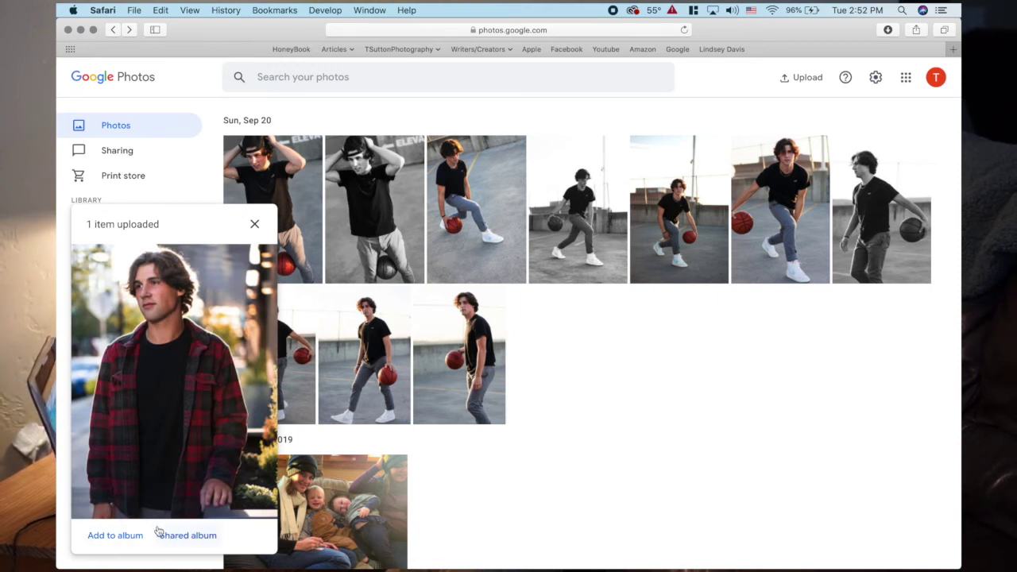
pyautogui.click(254, 226)
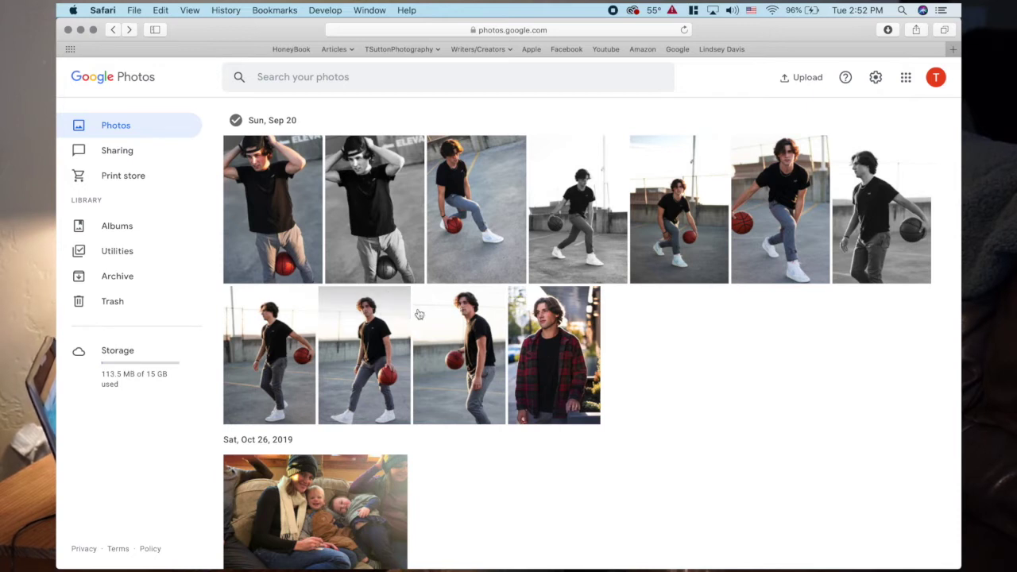
# Open the uploaded plaid-jacket portrait, examine its sharing options, and close them without sending.
pyautogui.click(543, 347)
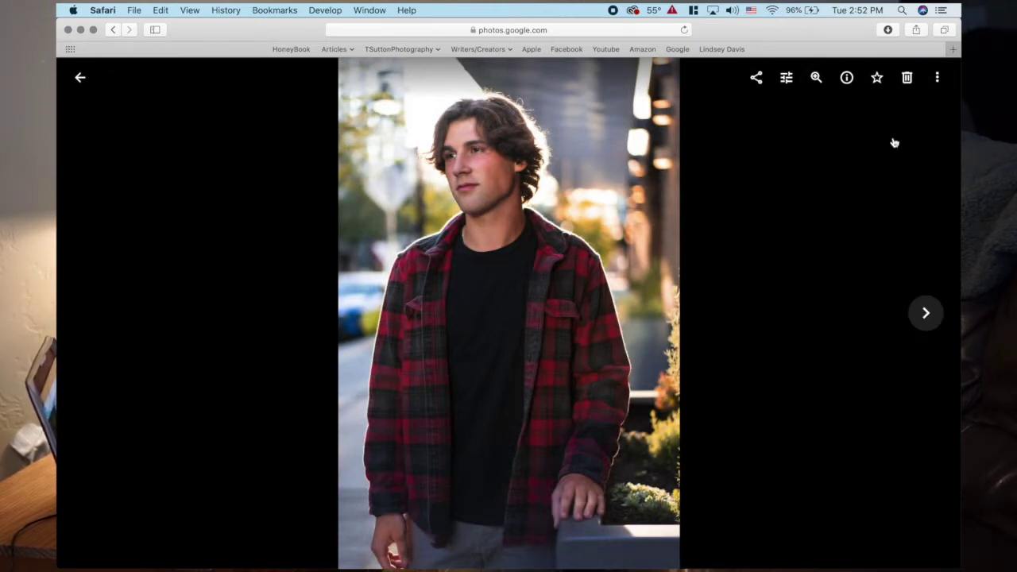
pyautogui.click(756, 79)
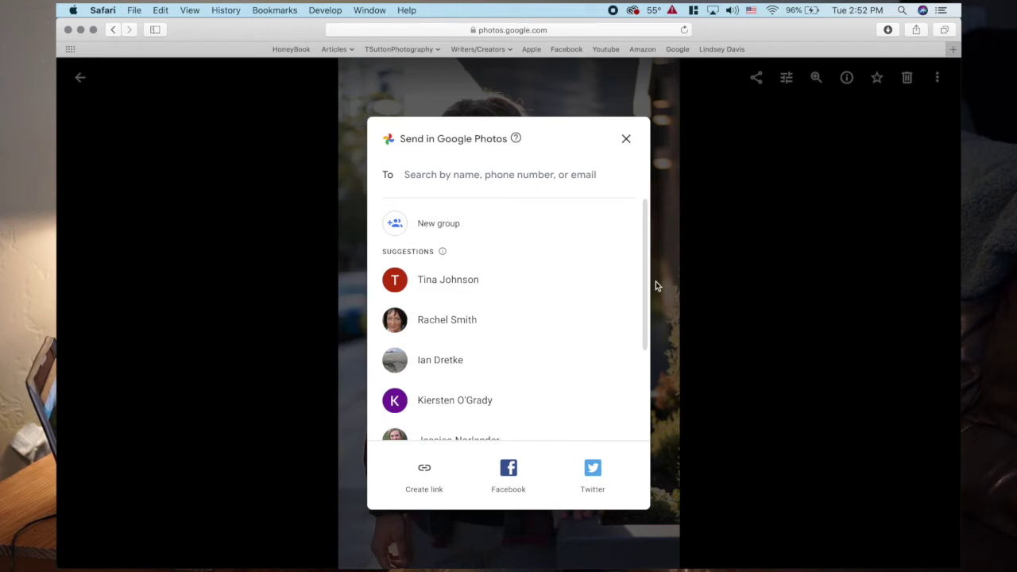
pyautogui.click(626, 138)
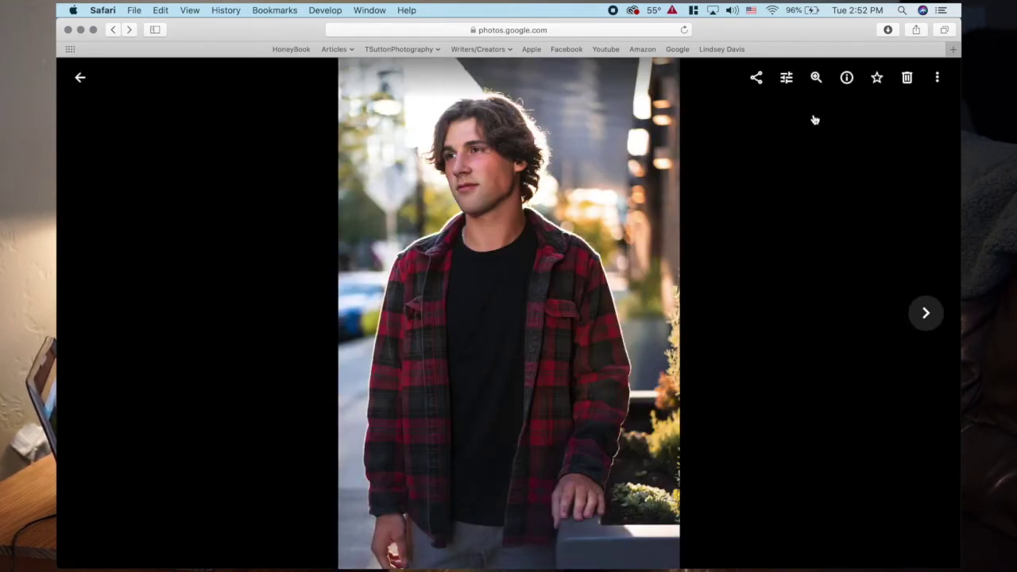
# Edit the plaid-jacket portrait's adjustments, lowering Light slightly and reducing Color to its minimum.
pyautogui.click(786, 79)
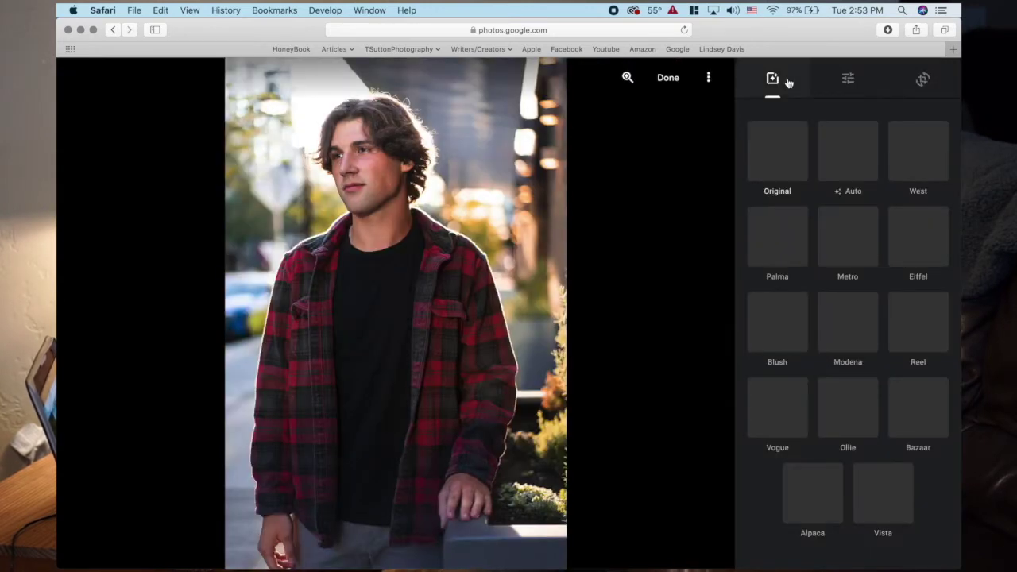
pyautogui.click(850, 77)
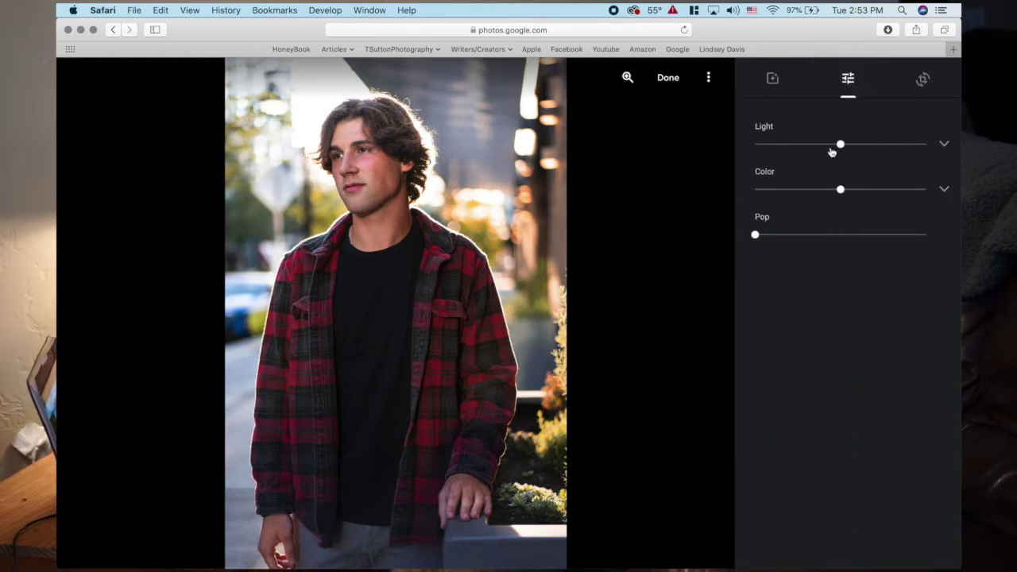
pyautogui.click(841, 145)
pyautogui.moveTo(842, 148)
pyautogui.mouseDown()
pyautogui.moveTo(896, 149)
pyautogui.moveTo(829, 147)
pyautogui.mouseUp()
pyautogui.moveTo(839, 192); pyautogui.dragTo(755, 193)
# Leave the editor on the family couch photo and zoom in to examine its details.
pyautogui.press('Right')
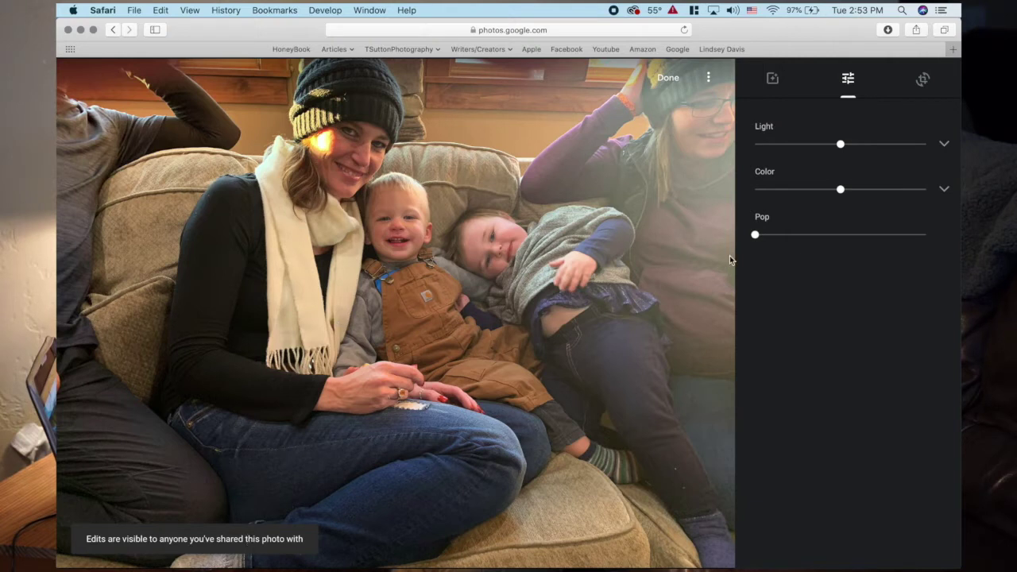
pyautogui.click(668, 77)
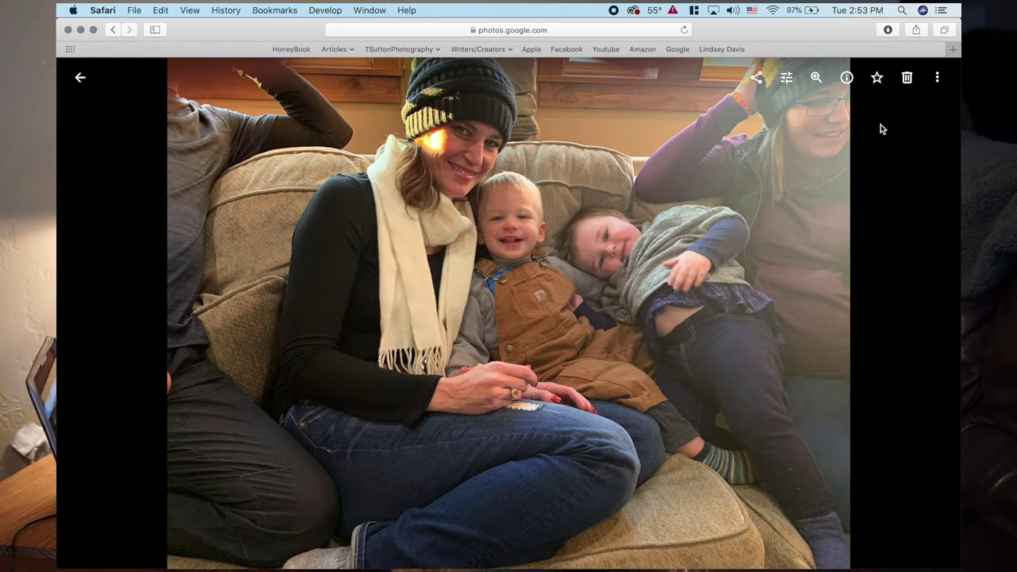
pyautogui.click(817, 78)
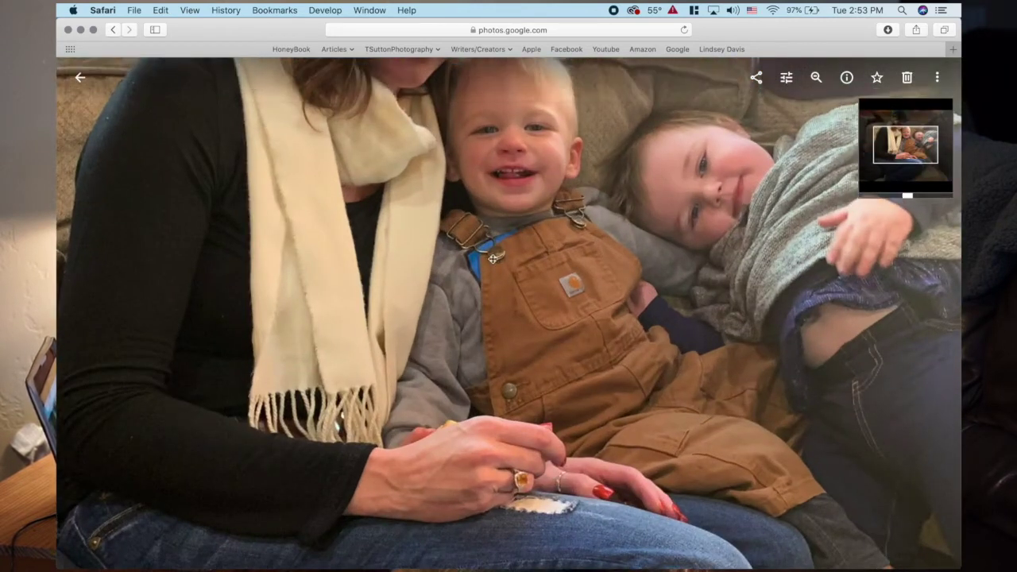
pyautogui.doubleClick(520, 383)
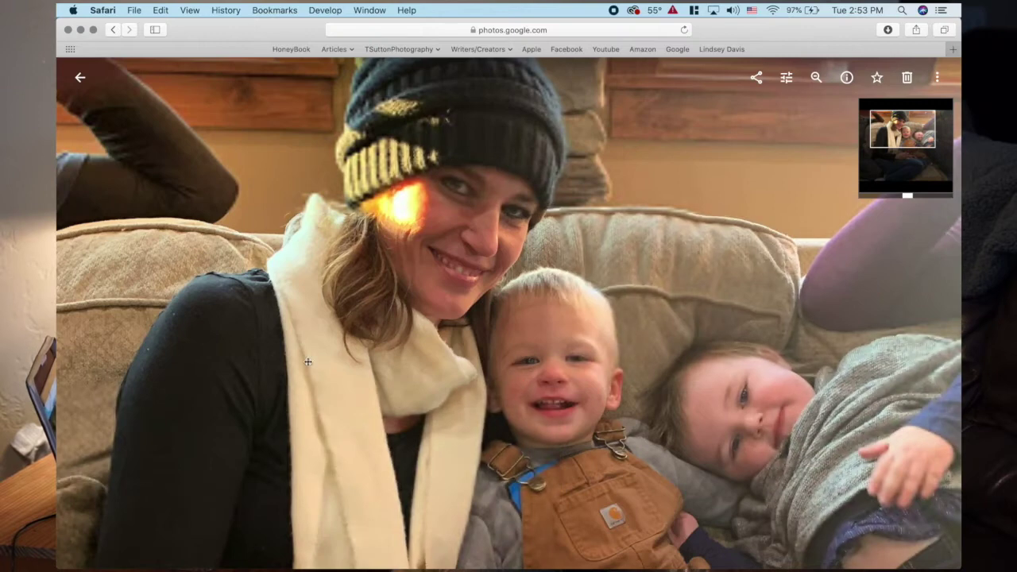
# Examine different parts of the enlarged family couch photo, and return it to full view.
pyautogui.scroll(-3, 628, 270)
pyautogui.scroll(3, 588, 262)
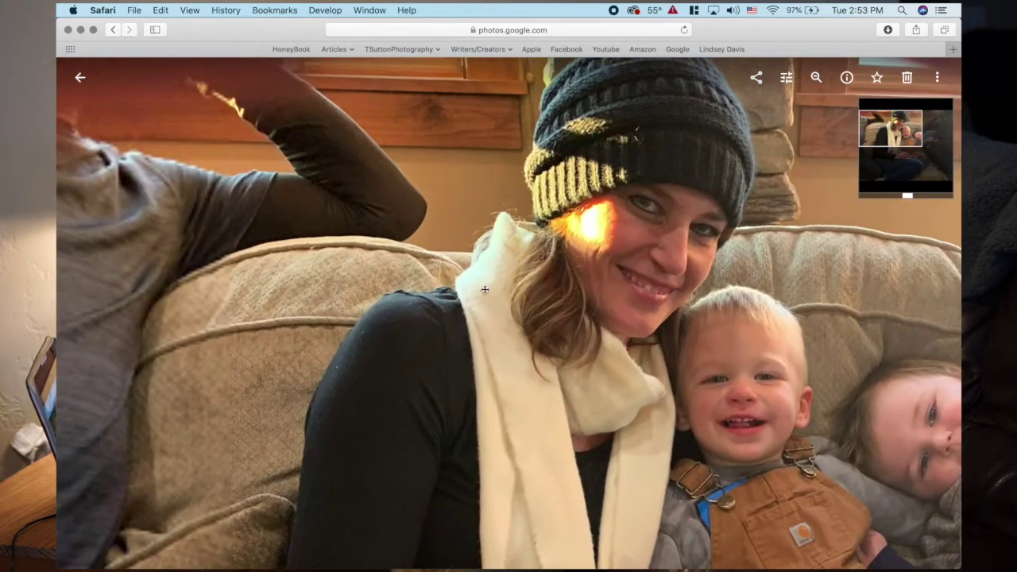
pyautogui.hscroll(5, 439, 263)
pyautogui.scroll(-3, 439, 263)
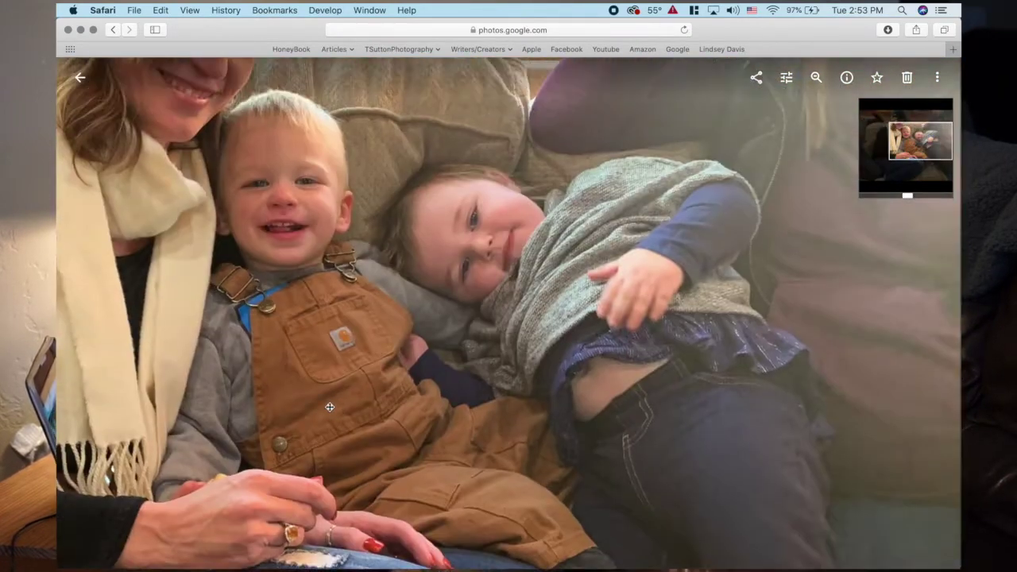
pyautogui.scroll(2, 332, 403)
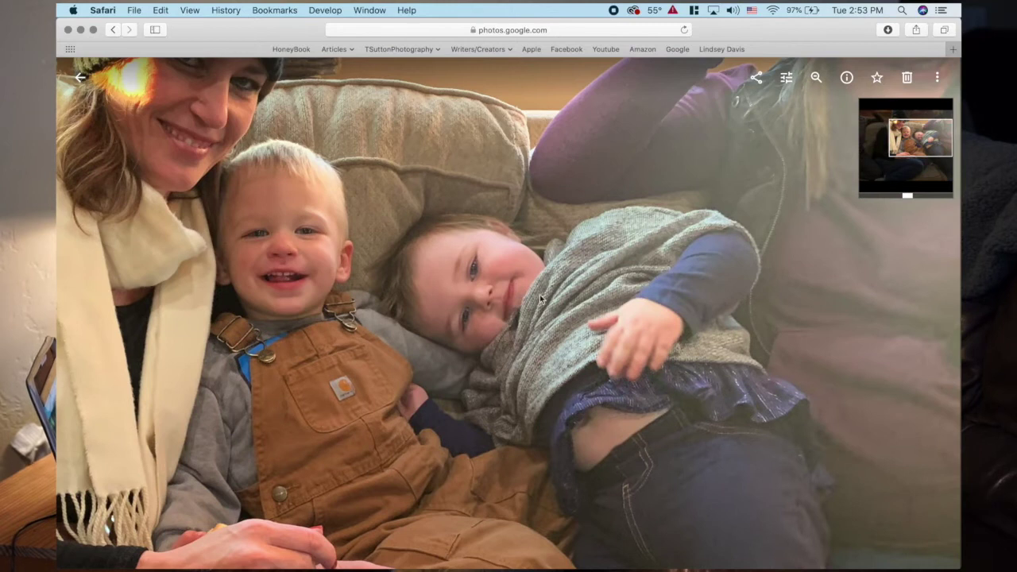
pyautogui.click(818, 77)
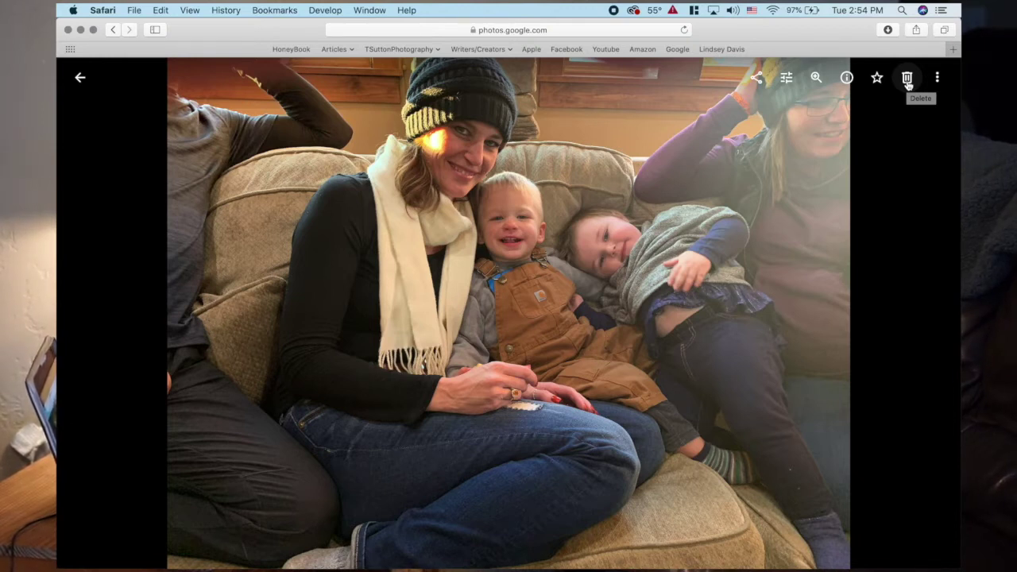
# Return to the photo library and view the Archive section.
pyautogui.click(79, 77)
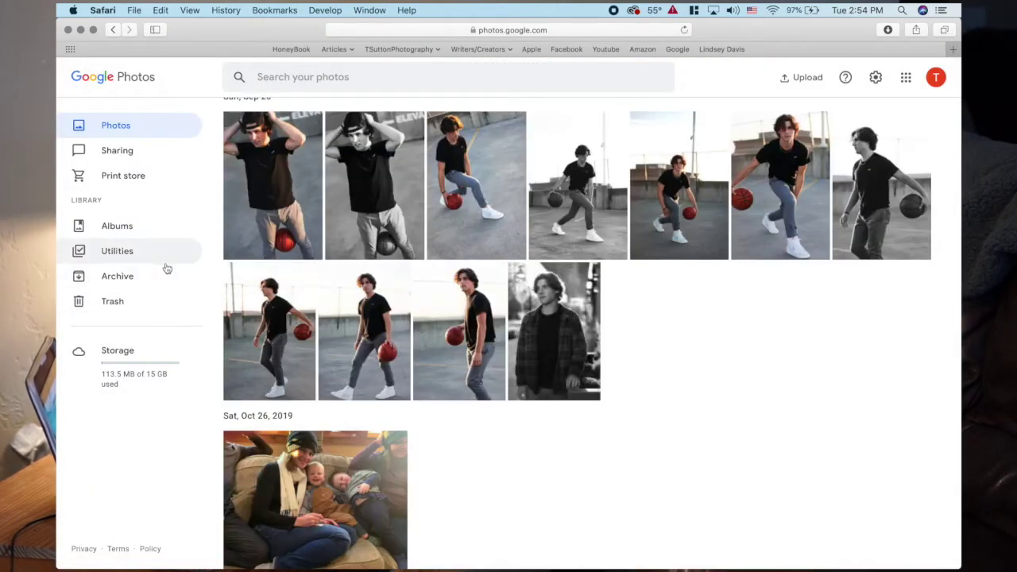
pyautogui.click(124, 275)
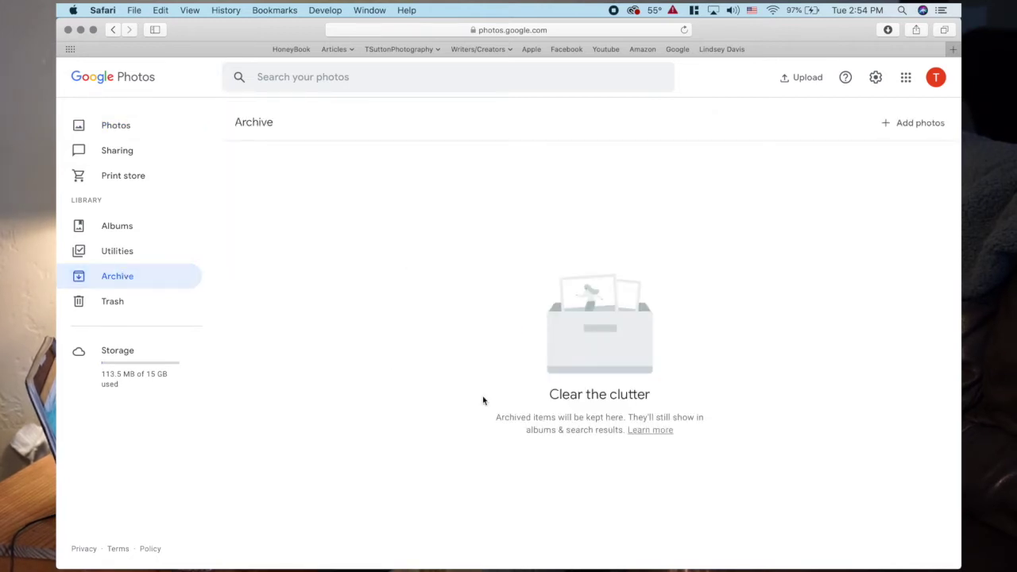
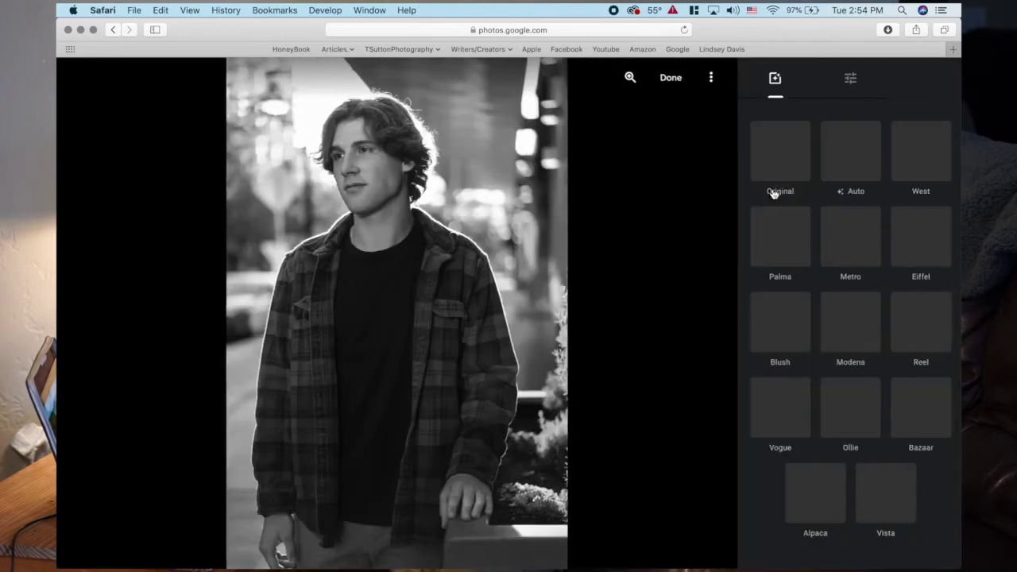
# Reset the plaid-jacket portrait's Color and Light adjustments to their midpoints and save the edit.
pyautogui.click(848, 79)
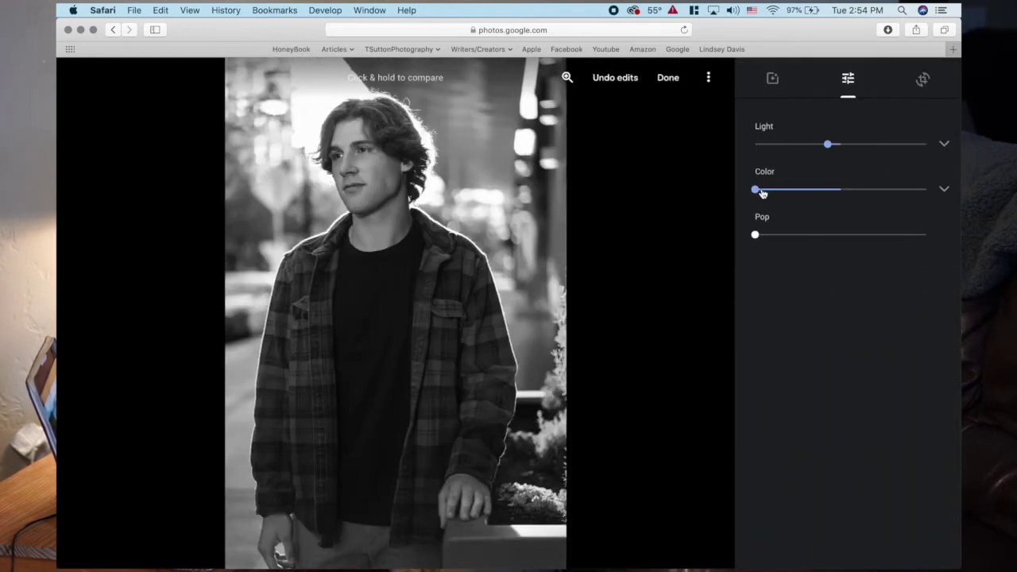
pyautogui.moveTo(754, 192); pyautogui.dragTo(840, 196)
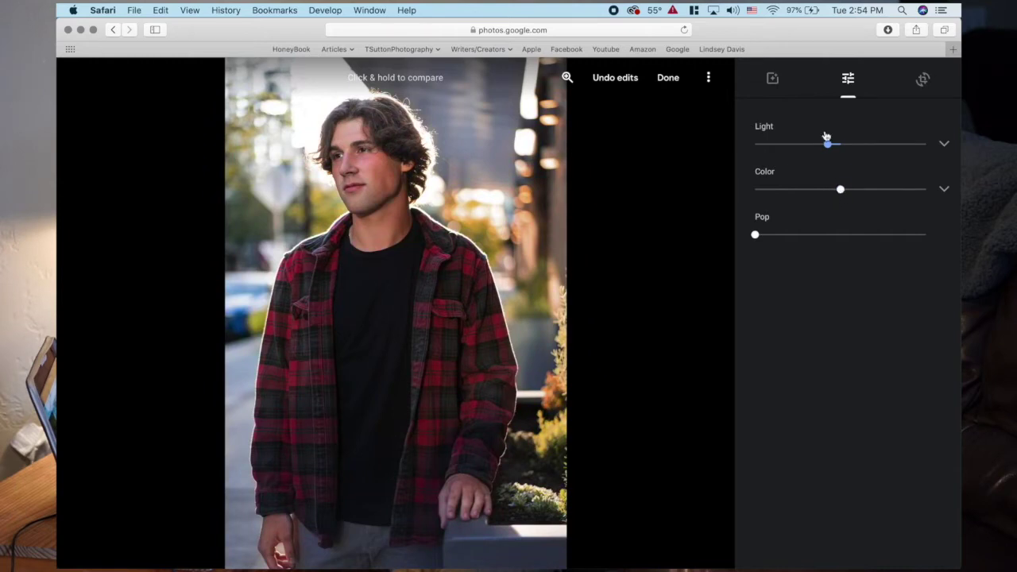
pyautogui.moveTo(828, 145); pyautogui.dragTo(840, 146)
pyautogui.click(667, 78)
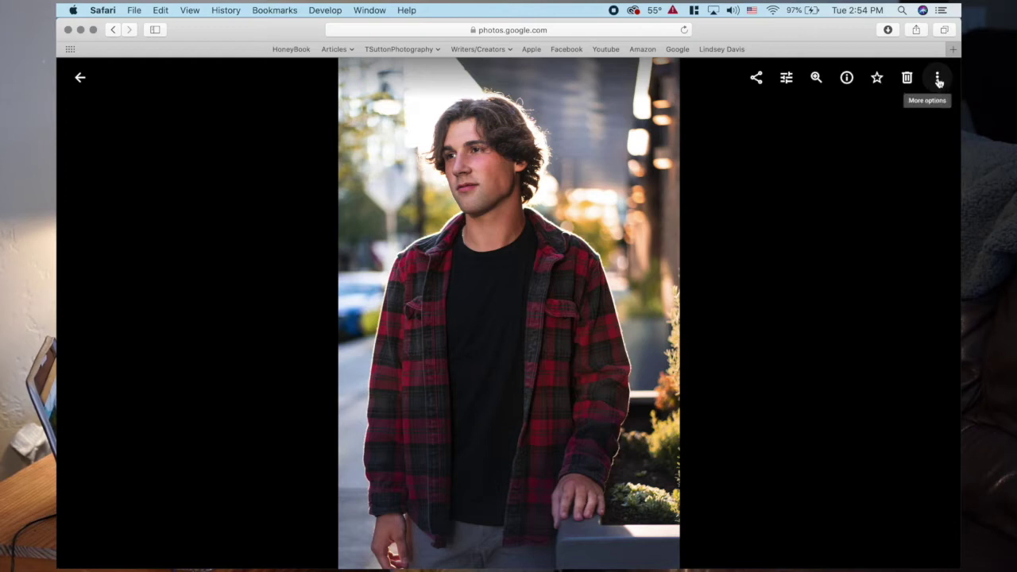
# Examine the additional options for the plaid-jacket portrait, close them, and flip to the neighbouring photo and back.
pyautogui.click(937, 79)
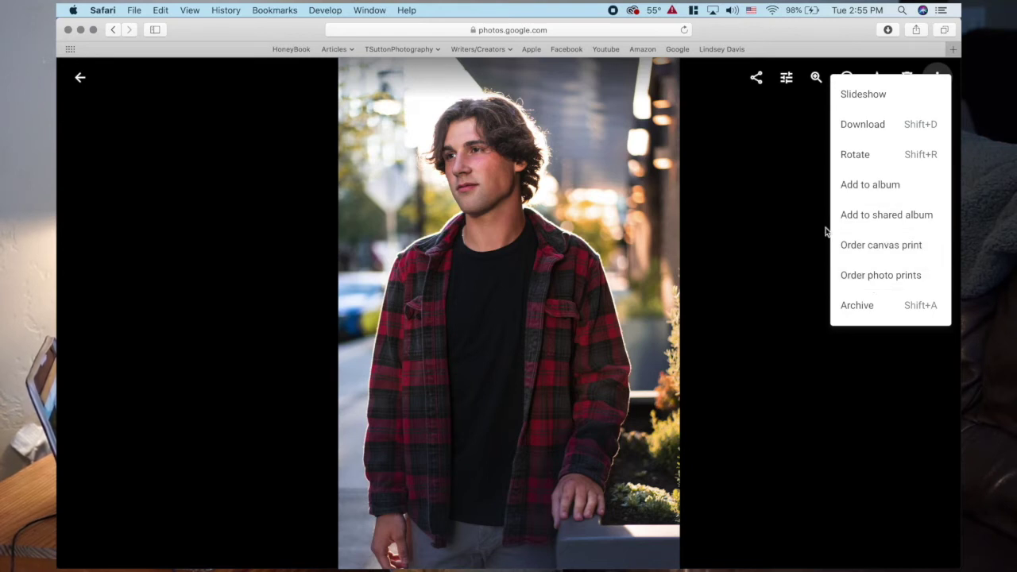
pyautogui.click(796, 170)
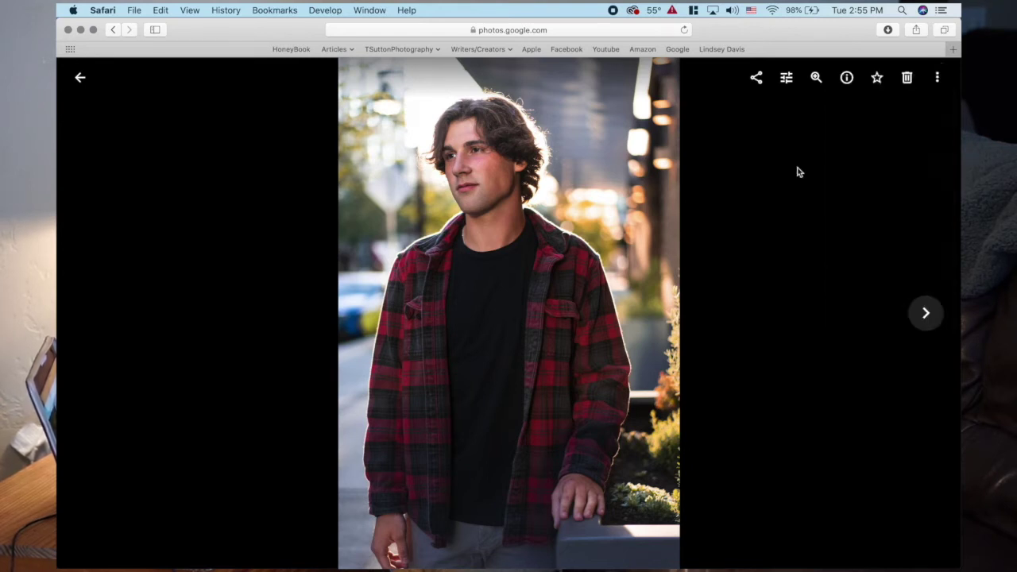
pyautogui.press('Right')
pyautogui.press('Left')
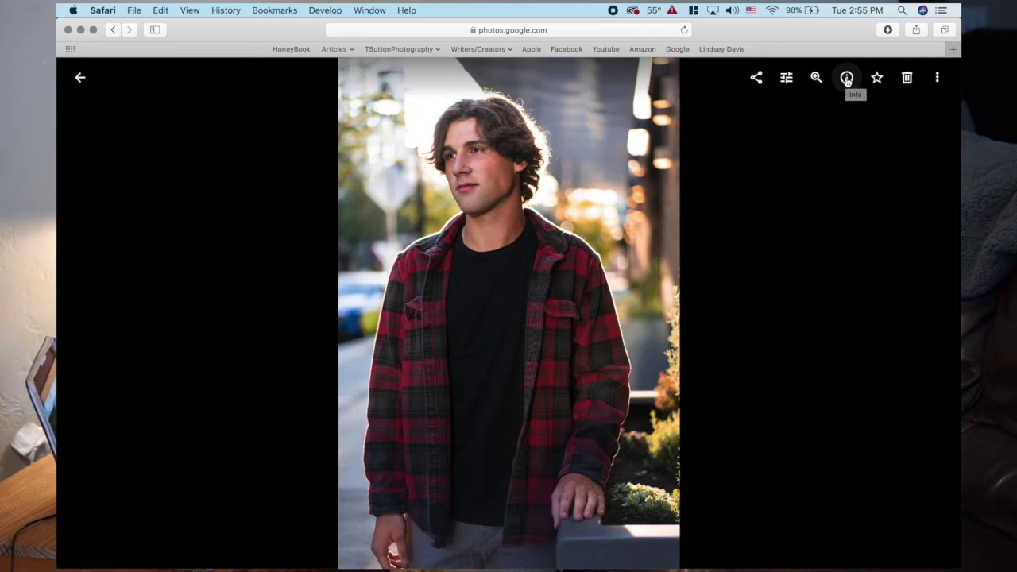
# Open the plaid-jacket portrait's info and examine its camera model and exposure details.
pyautogui.click(846, 77)
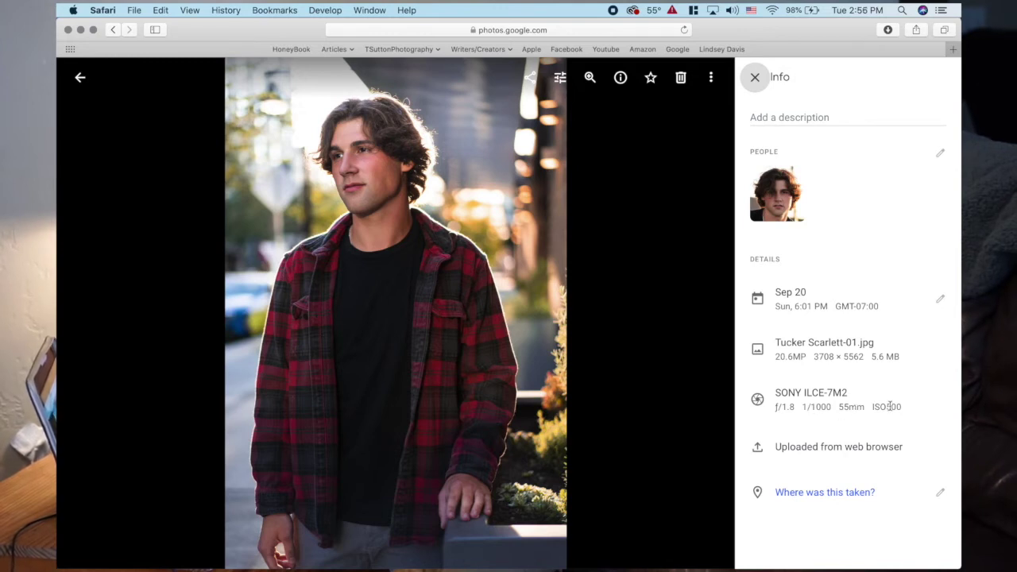
pyautogui.moveTo(913, 407); pyautogui.dragTo(760, 383)
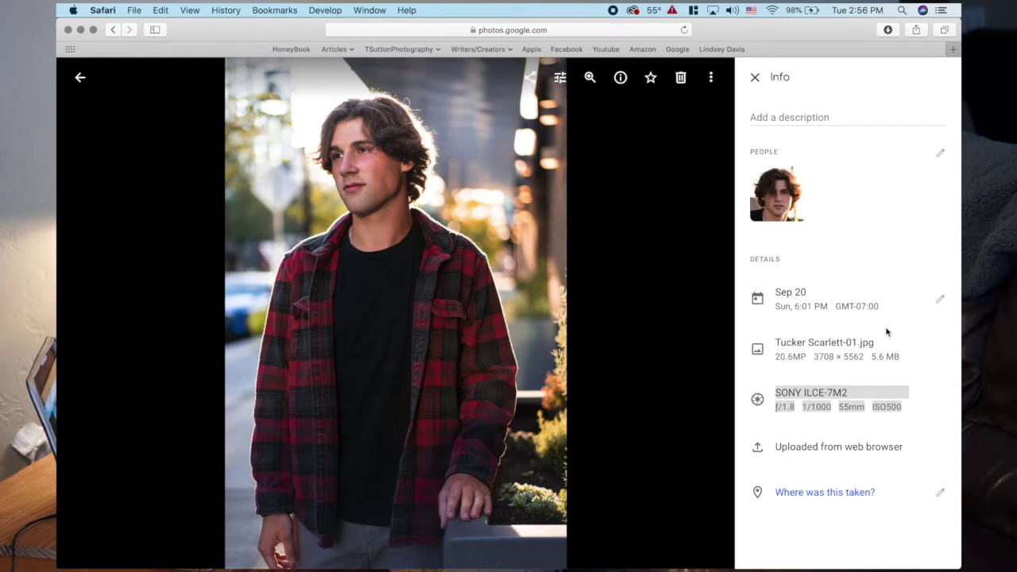
pyautogui.click(859, 259)
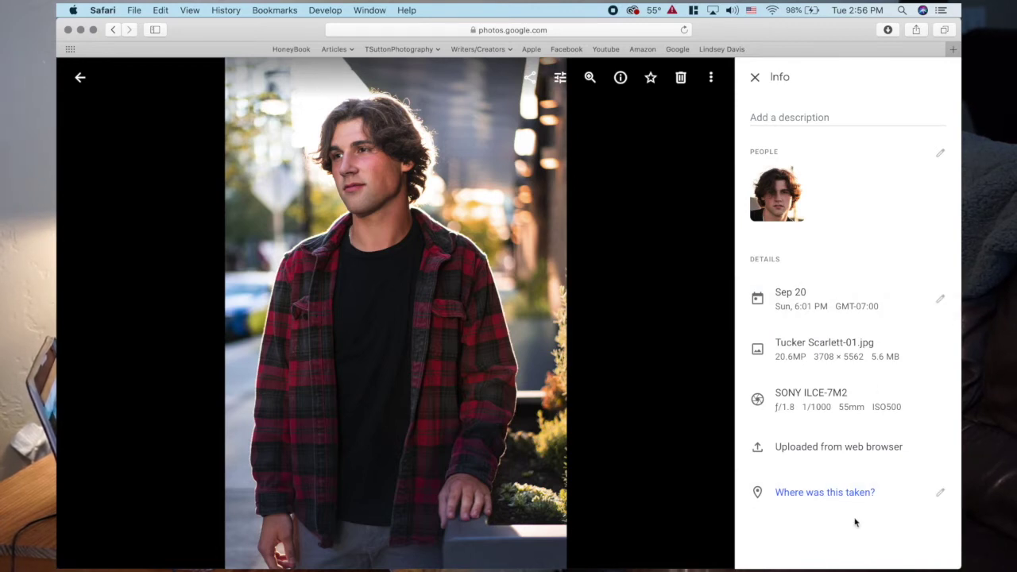
# Set the plaid-jacket portrait's location to Spokane, WA, and check it on the map.
pyautogui.click(938, 492)
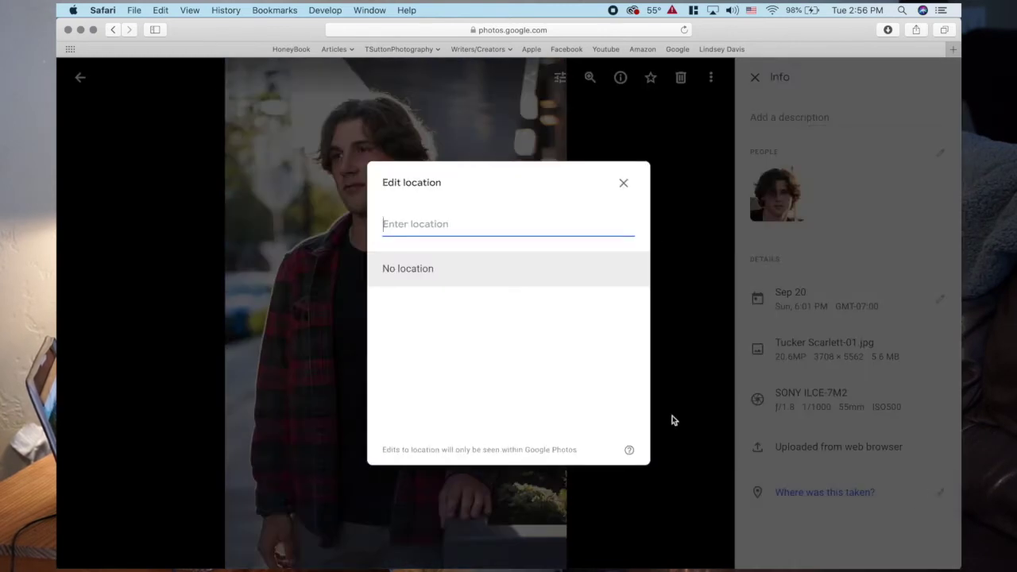
pyautogui.write('Spokane')
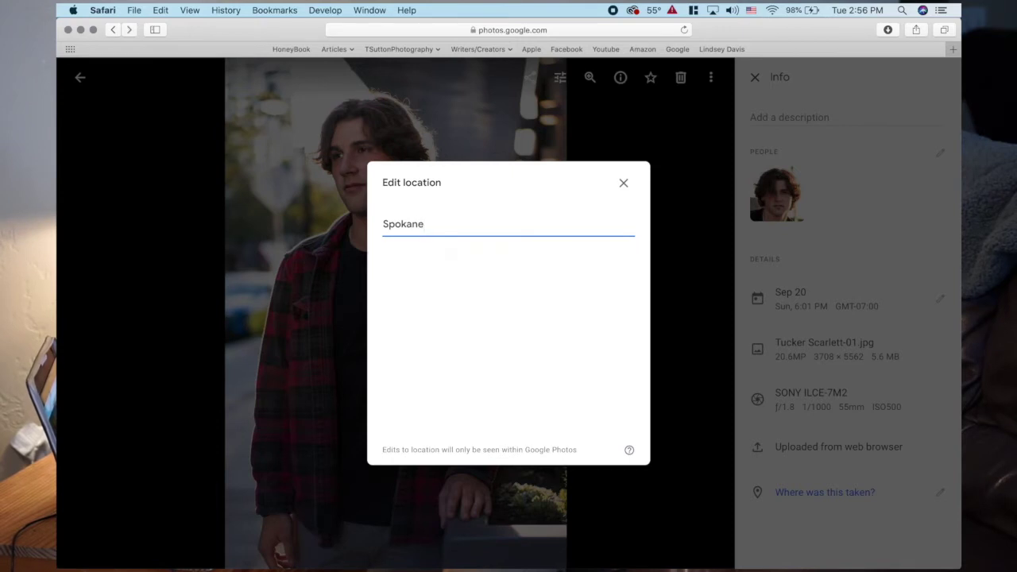
pyautogui.press('Escape')
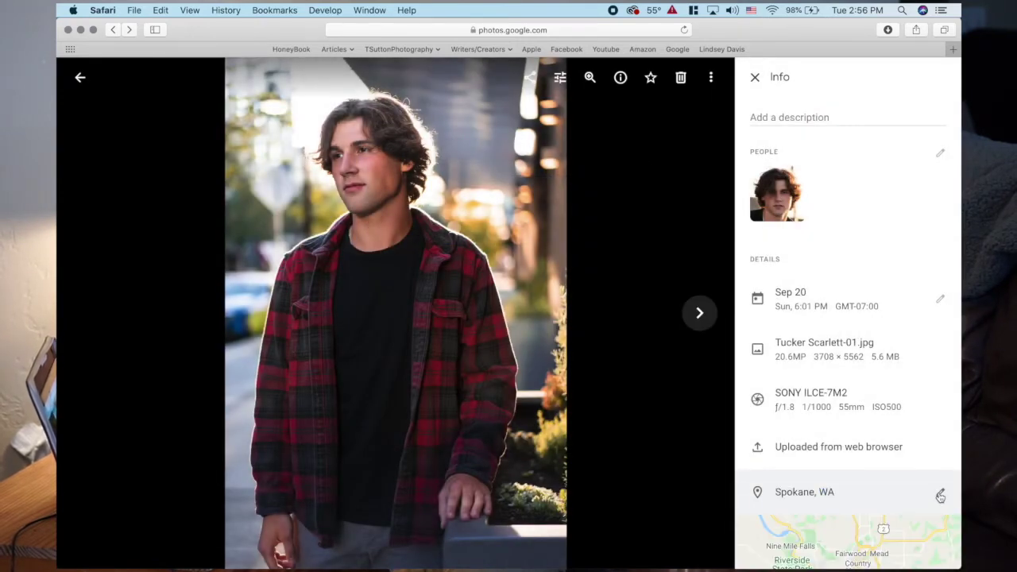
pyautogui.scroll(-3, 889, 519)
pyautogui.scroll(-1, 865, 484)
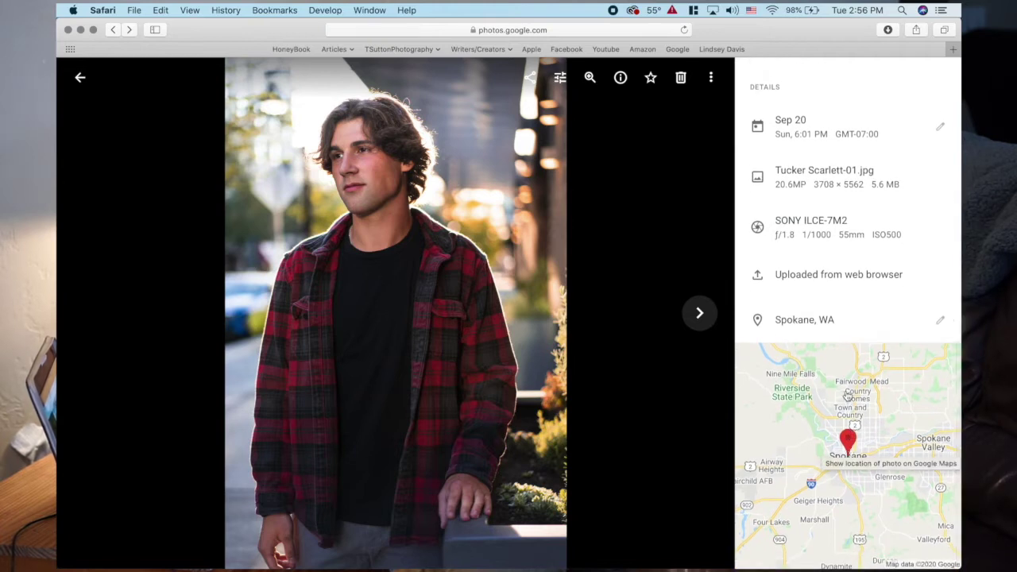
pyautogui.scroll(1, 864, 342)
pyautogui.scroll(3, 864, 343)
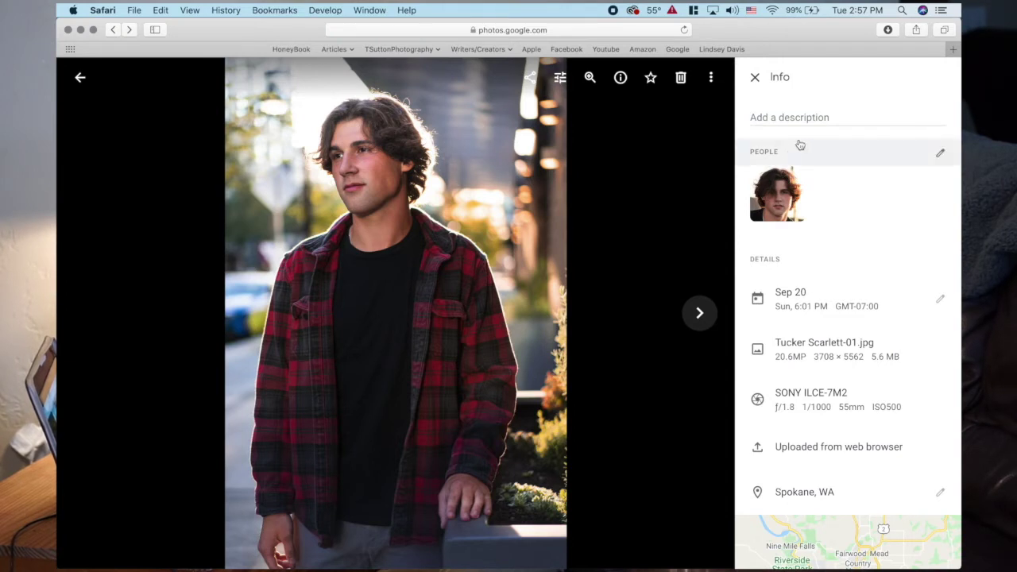
# Add a description with the subject's first name followed by "Senior Portraits" to the plaid-jacket portrait and close its info.
pyautogui.click(788, 116)
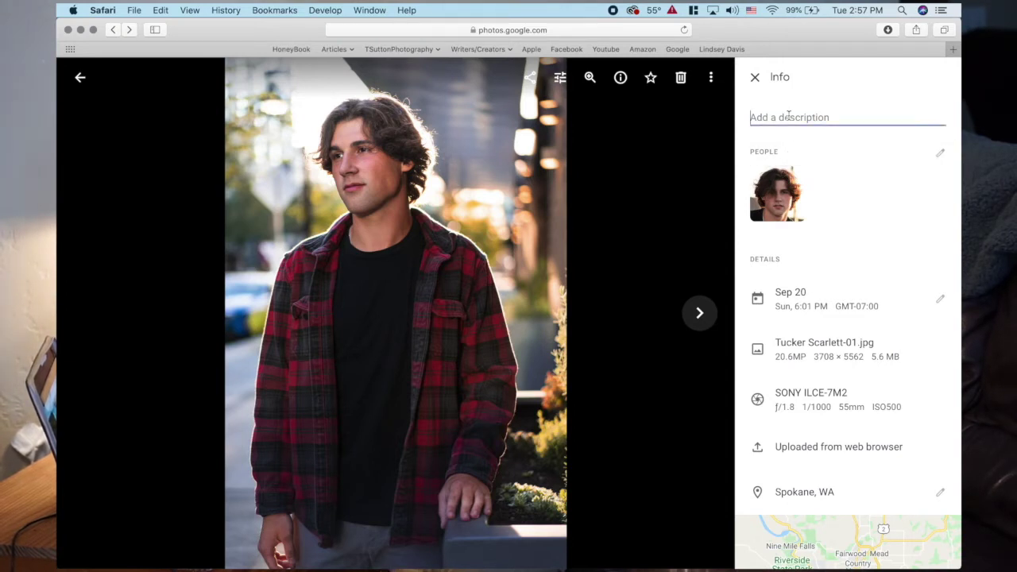
pyautogui.write('This')
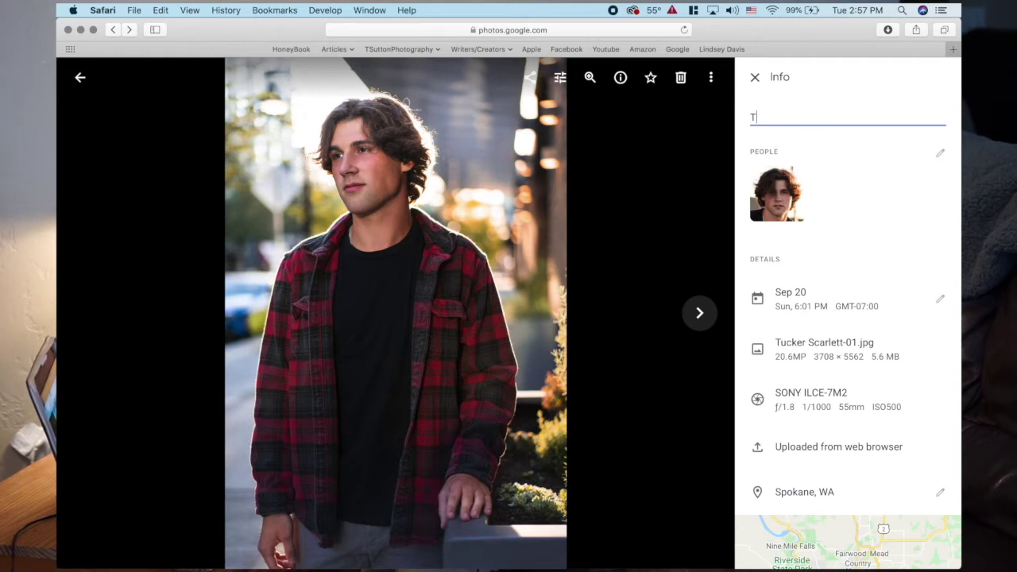
pyautogui.press('BackSpace')
pyautogui.press('BackSpace')
pyautogui.press('BackSpace')
pyautogui.write("cker's Senior Portraits")
pyautogui.click(848, 80)
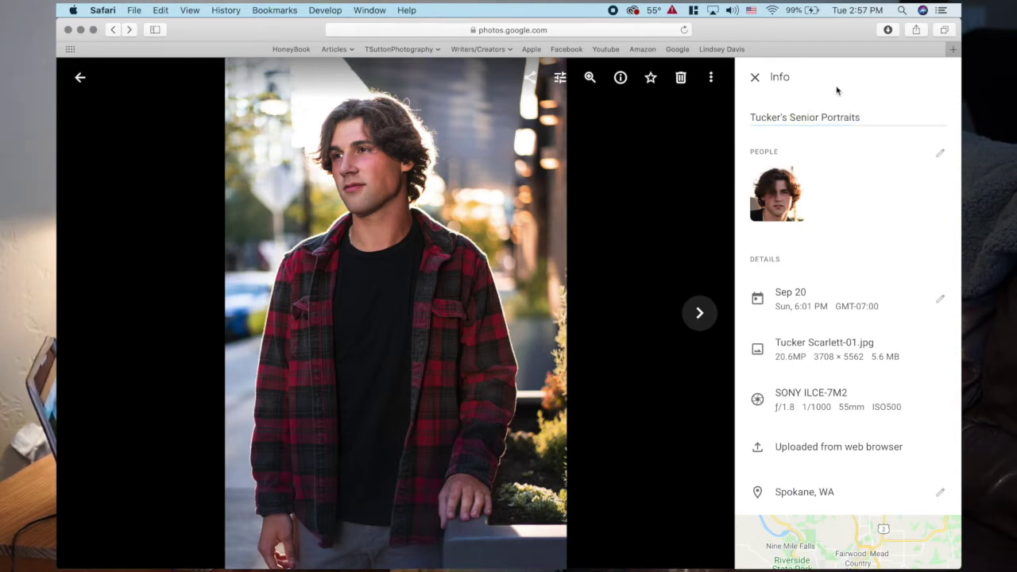
pyautogui.click(754, 78)
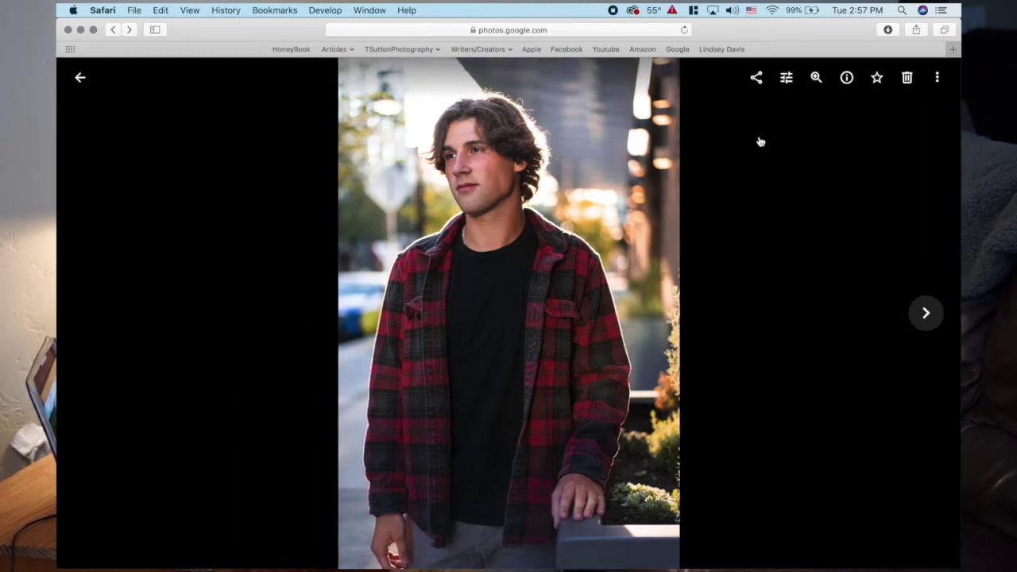
# Check the plaid-jacket portrait's additional options again, move on to the family couch photo, and return to the library.
pyautogui.click(937, 77)
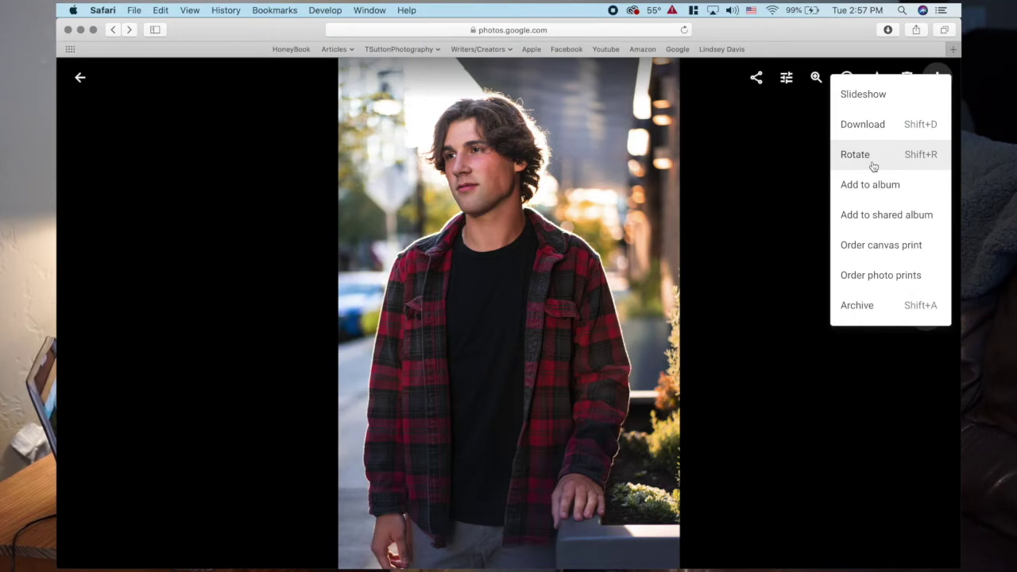
pyautogui.press('Right')
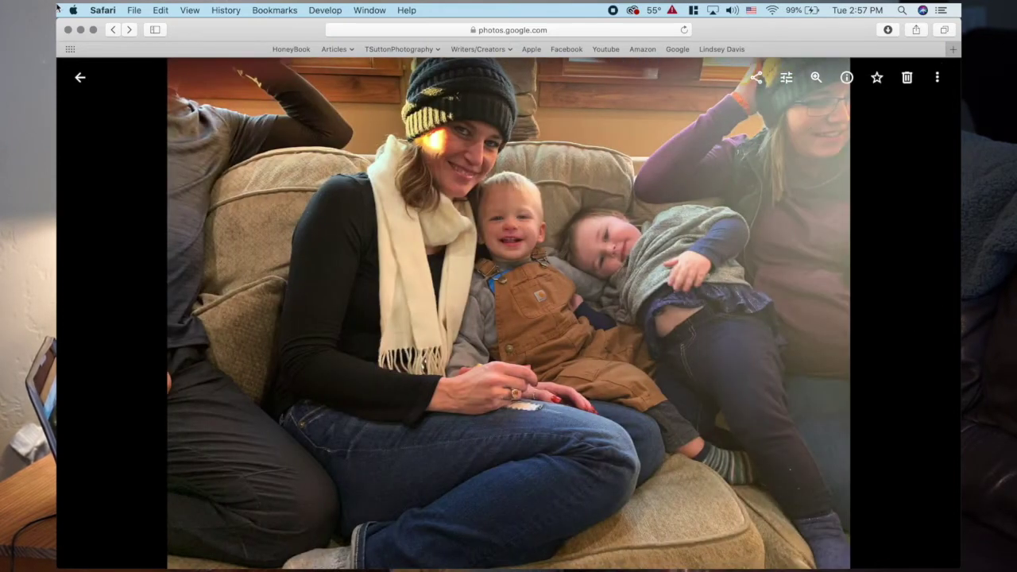
pyautogui.click(79, 77)
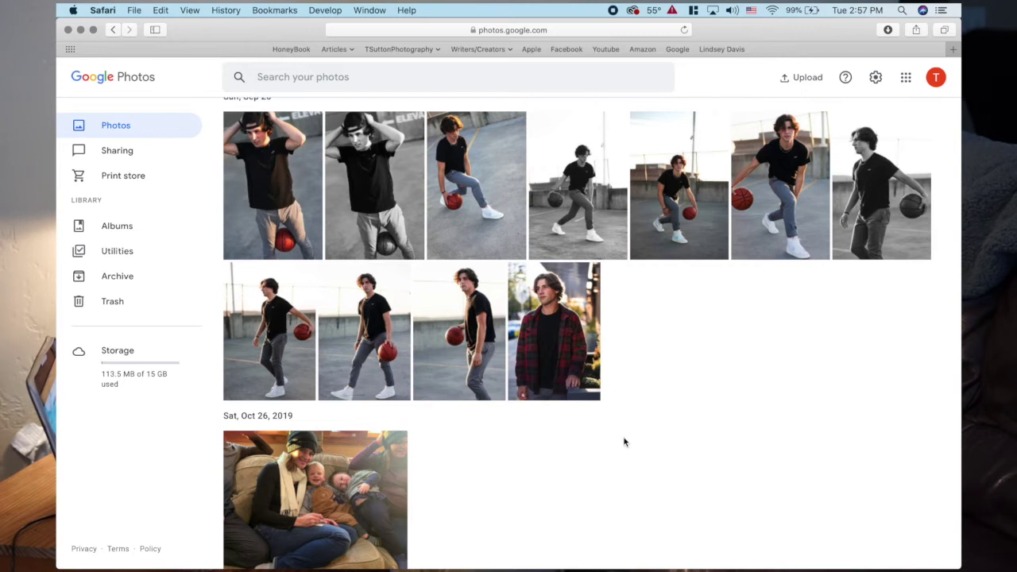
# Look over the Sharing and Albums pages, view the basketball portraits album, and return to the album list.
pyautogui.click(103, 154)
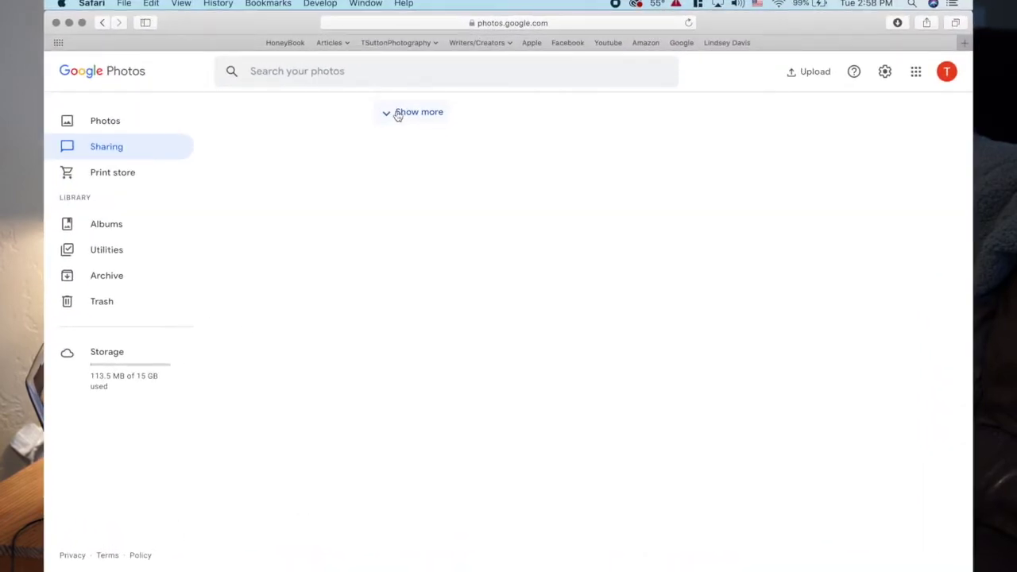
pyautogui.click(102, 226)
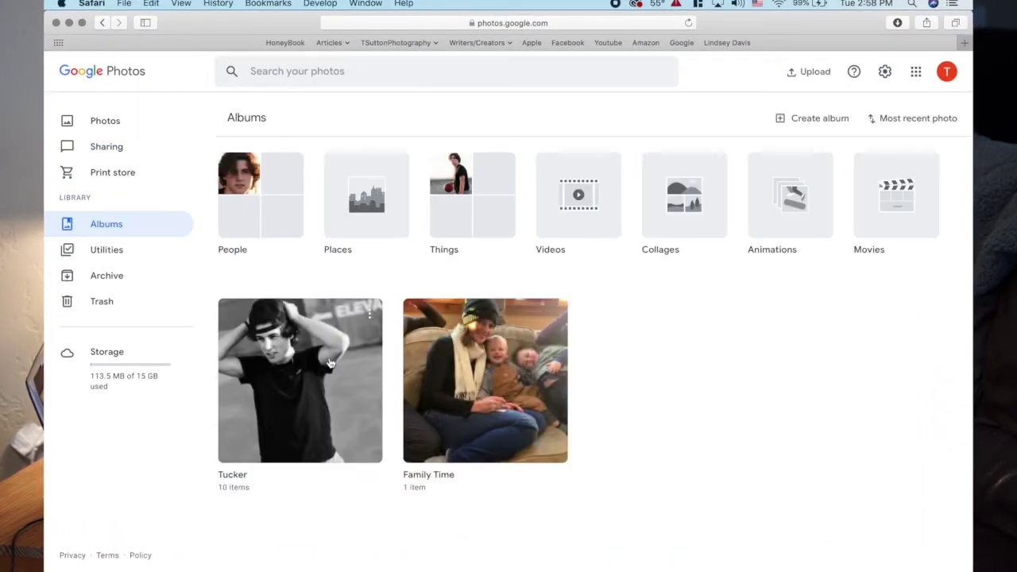
pyautogui.click(287, 387)
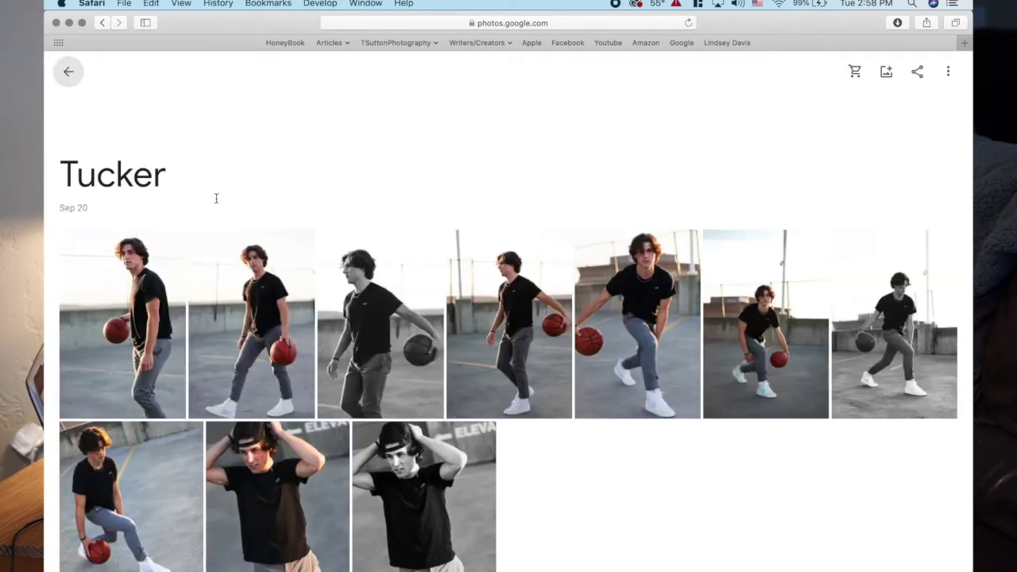
pyautogui.click(68, 72)
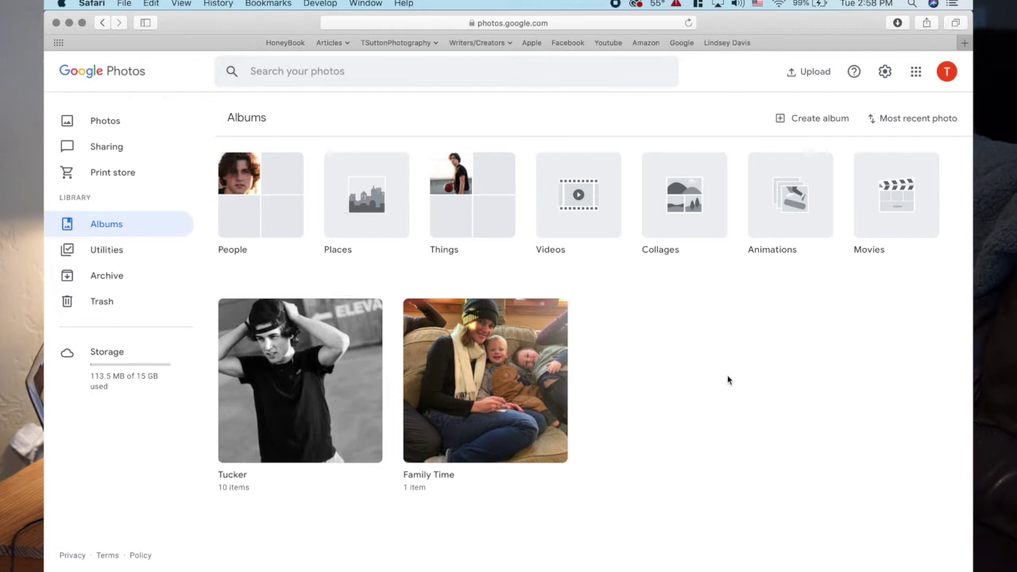
# Create a new album titled "This for a test".
pyautogui.click(794, 118)
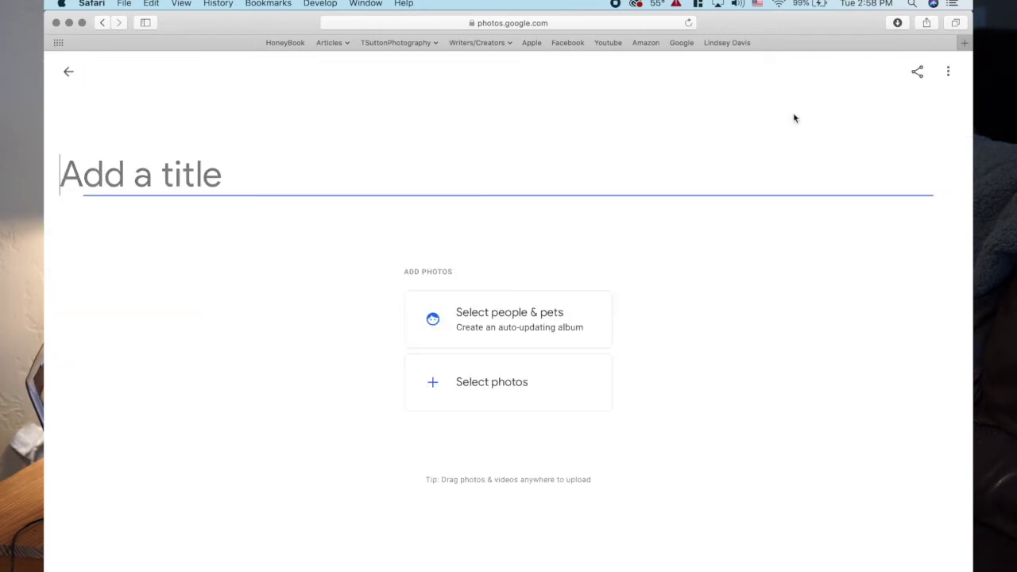
pyautogui.write('This for a test')
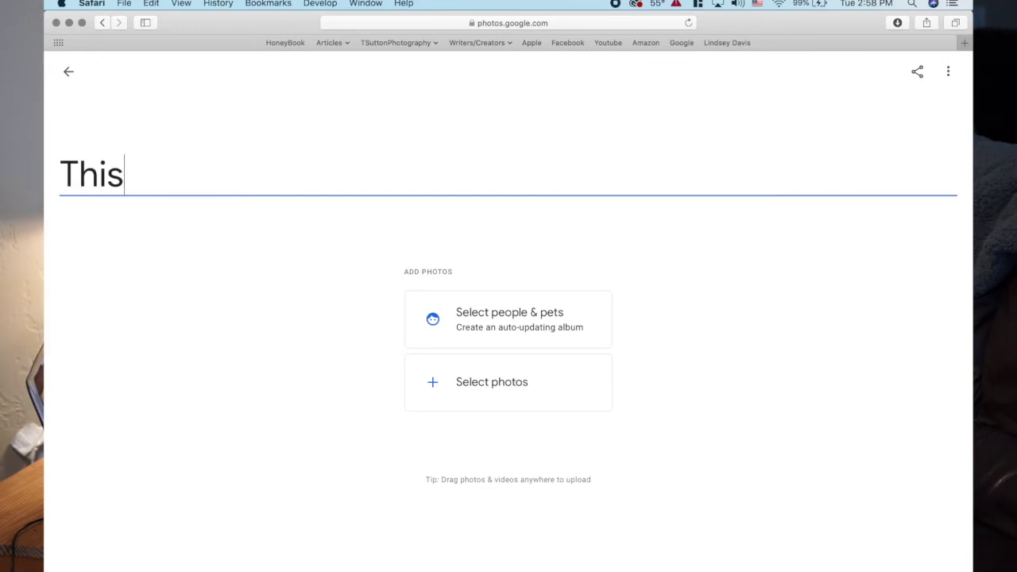
pyautogui.press('Return')
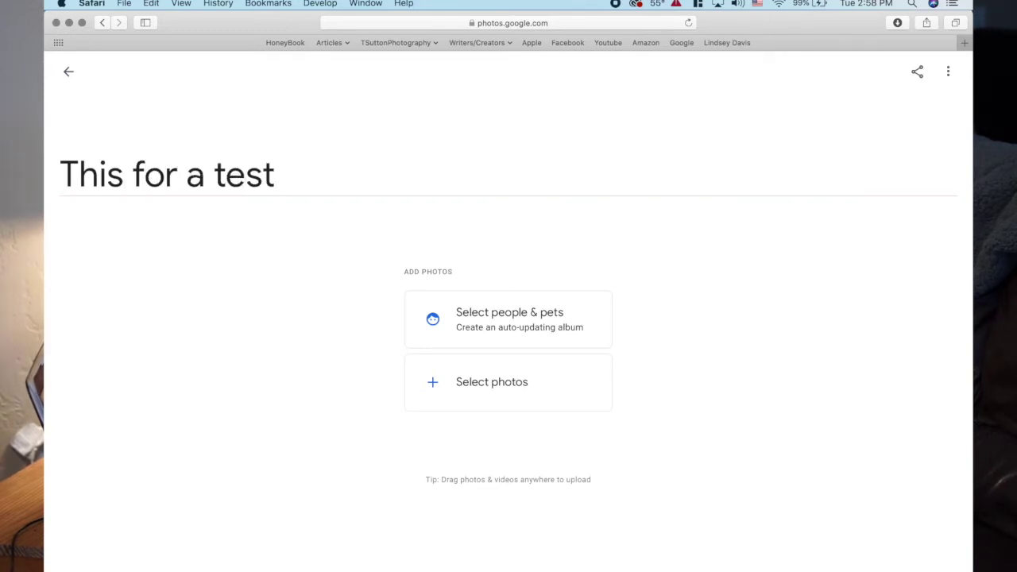
# Add the black-cap basketball portrait, the plaid-jacket portrait and the family couch photo to the "This for a test" album.
pyautogui.click(463, 401)
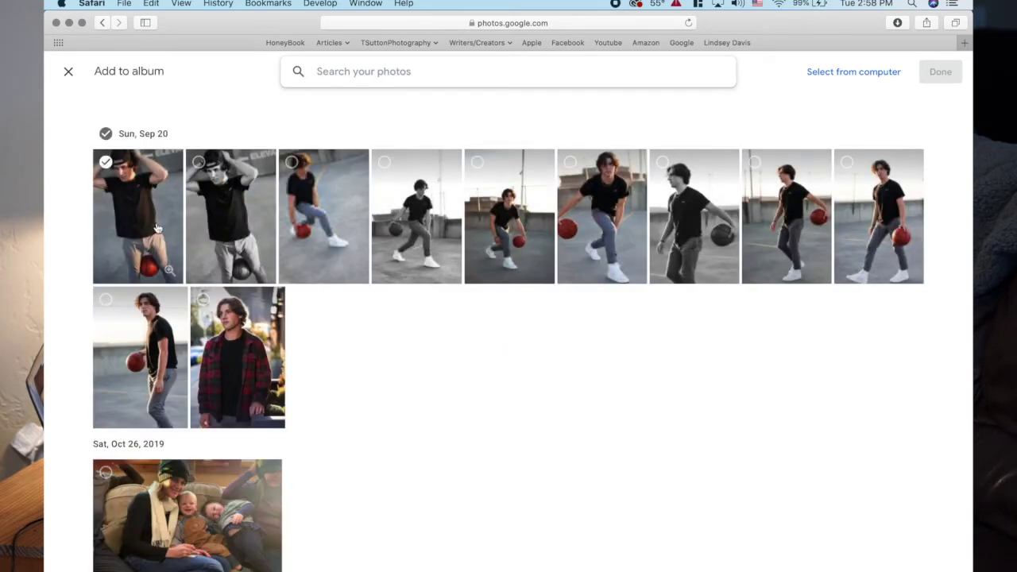
pyautogui.click(165, 236)
pyautogui.click(238, 373)
pyautogui.click(187, 512)
pyautogui.click(941, 72)
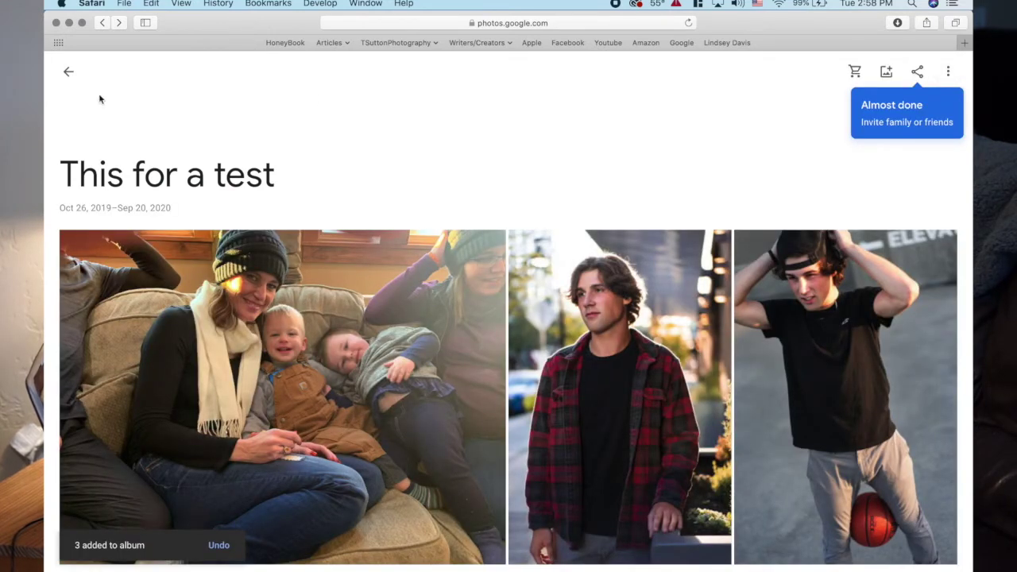
# Leave the album, view the Sharing page, and return to the album list.
pyautogui.click(69, 74)
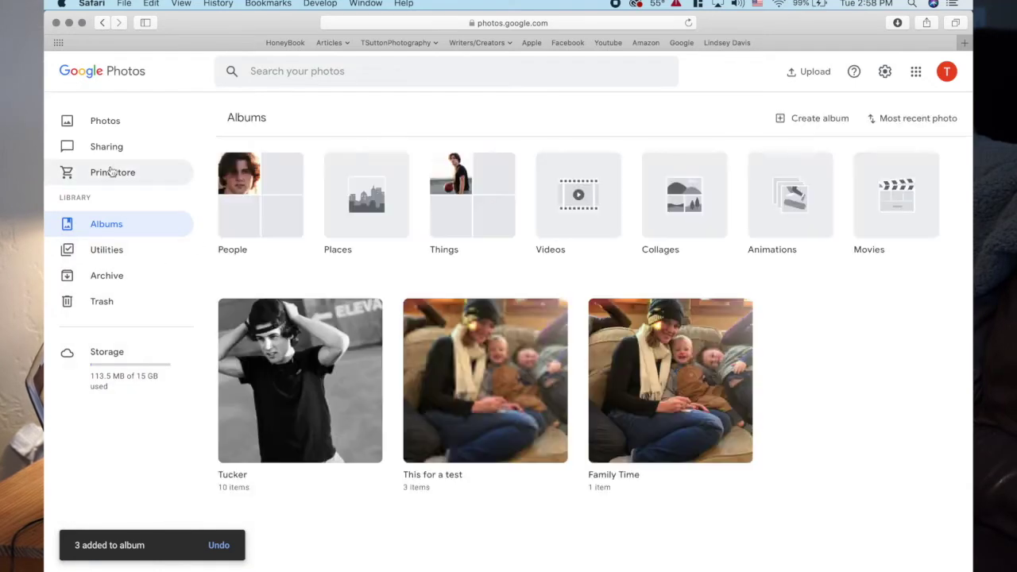
pyautogui.click(163, 152)
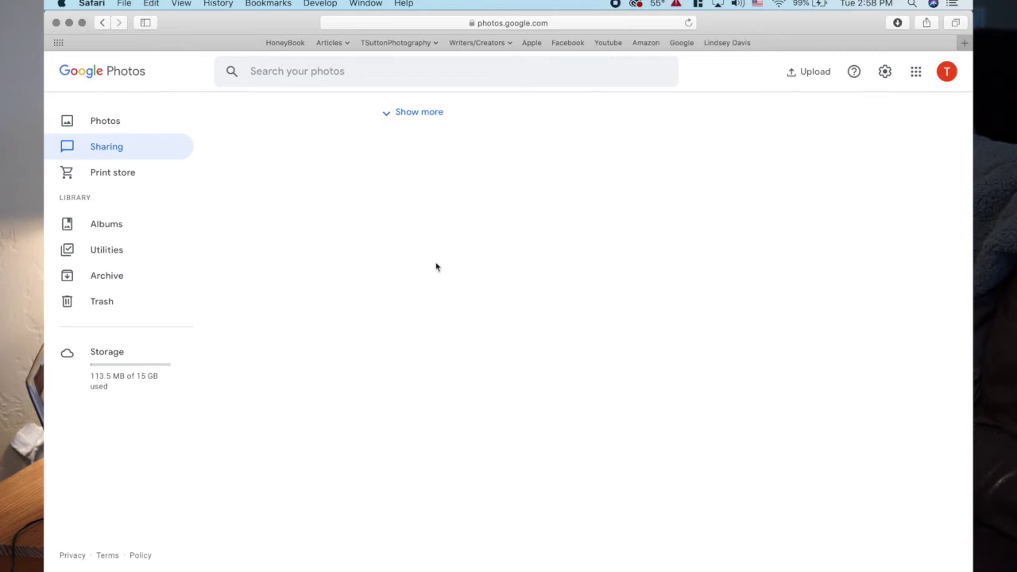
pyautogui.click(127, 216)
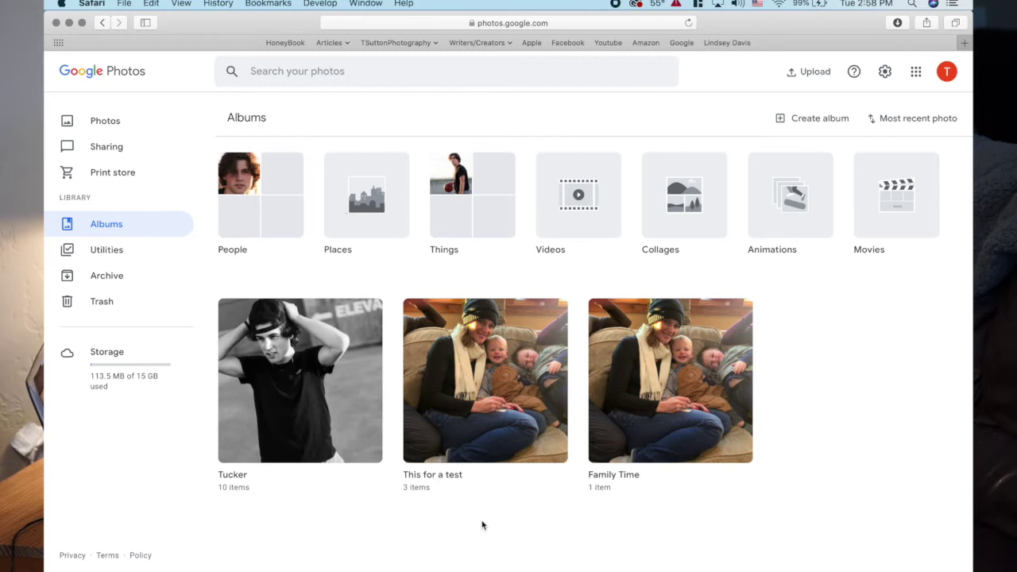
# Open the "This for a test" album and create a shareable link for it.
pyautogui.click(464, 373)
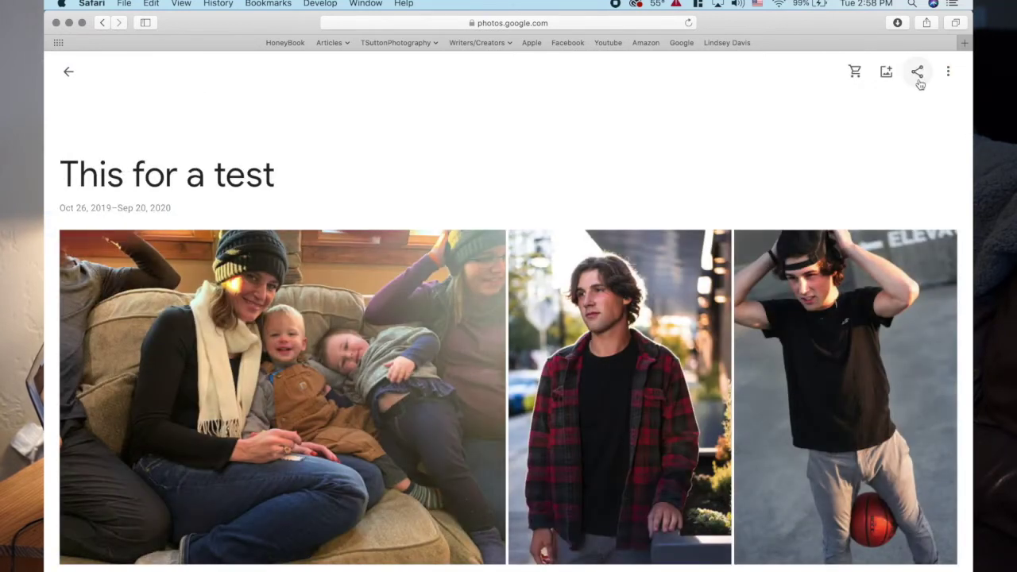
pyautogui.click(918, 71)
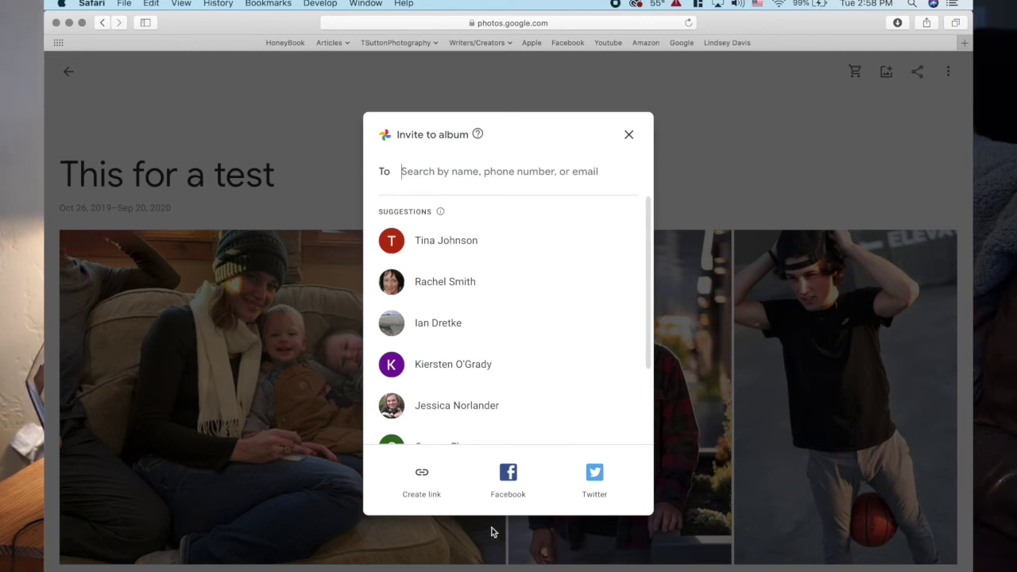
pyautogui.click(422, 473)
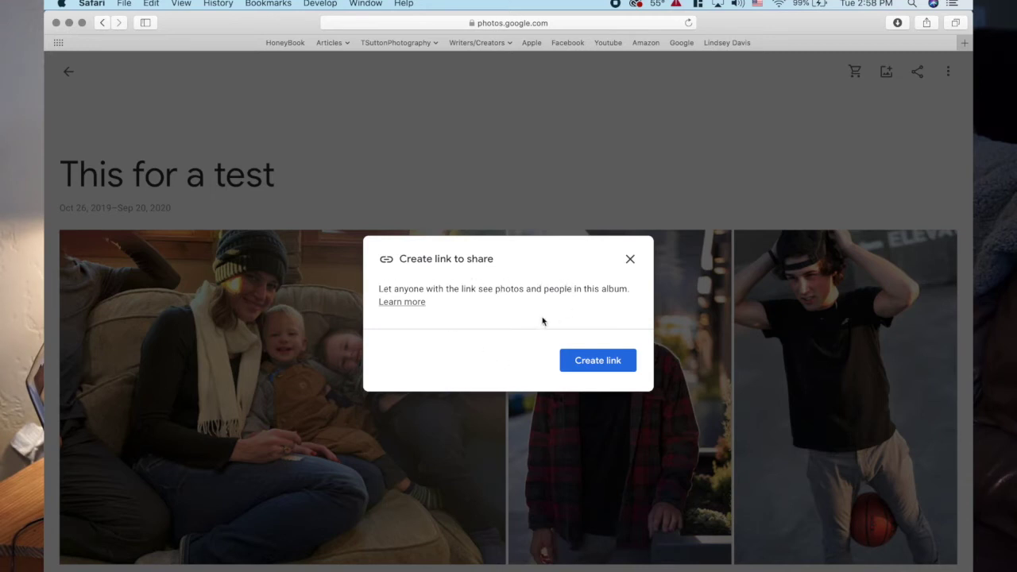
pyautogui.click(624, 363)
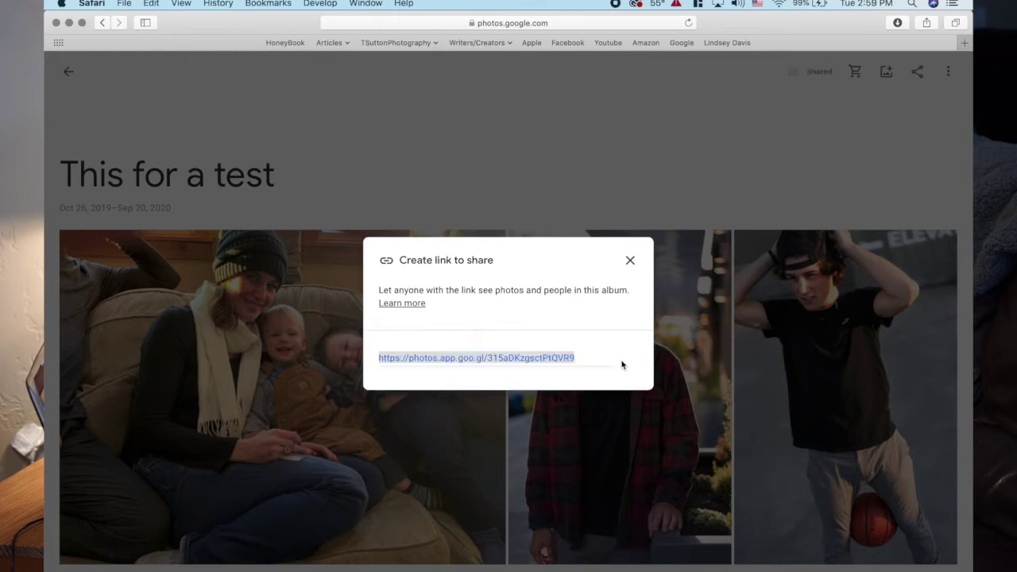
pyautogui.click(628, 259)
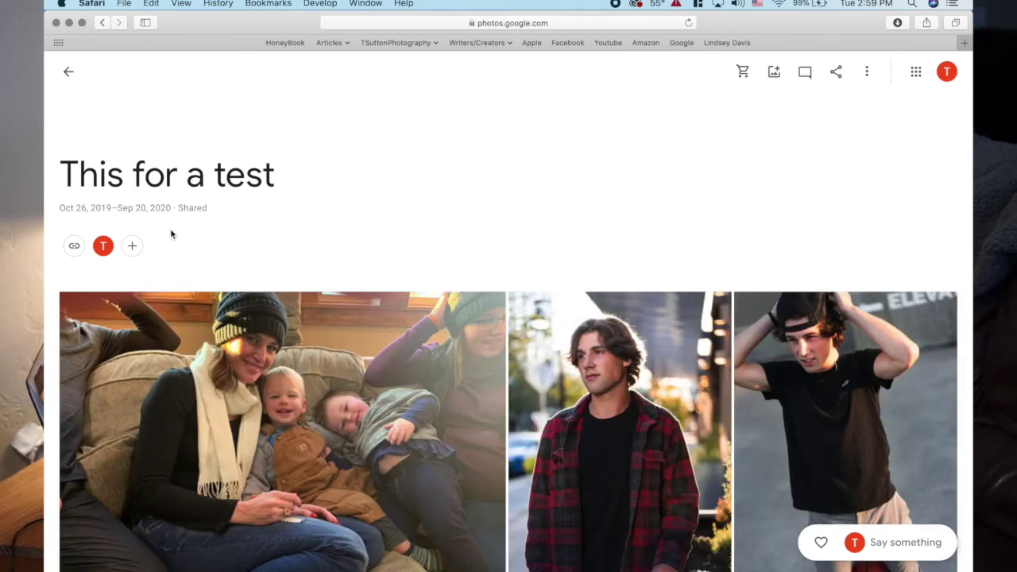
# Look through the suggested contacts for inviting people to the album without inviting anyone.
pyautogui.click(132, 246)
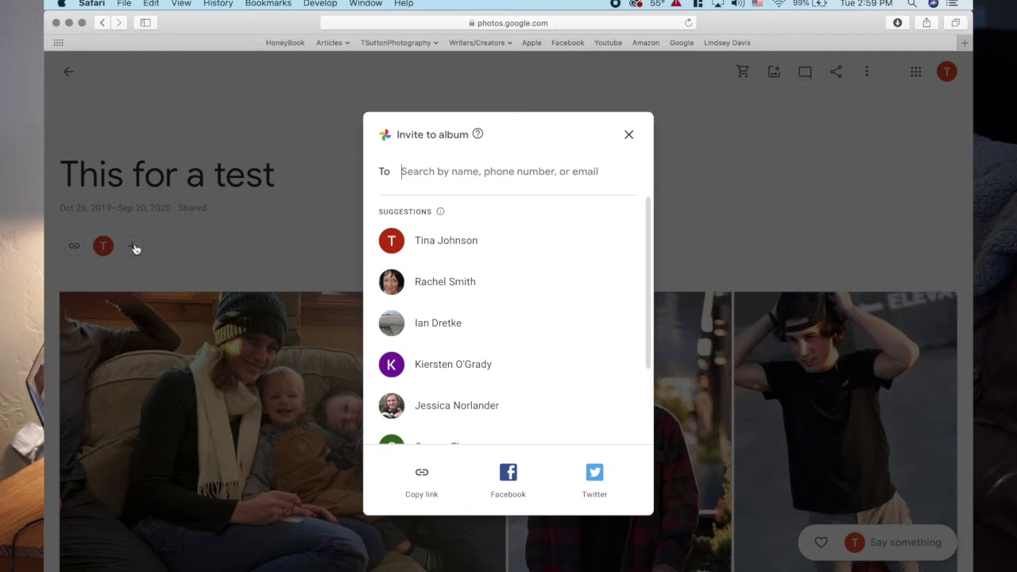
pyautogui.scroll(-3, 393, 380)
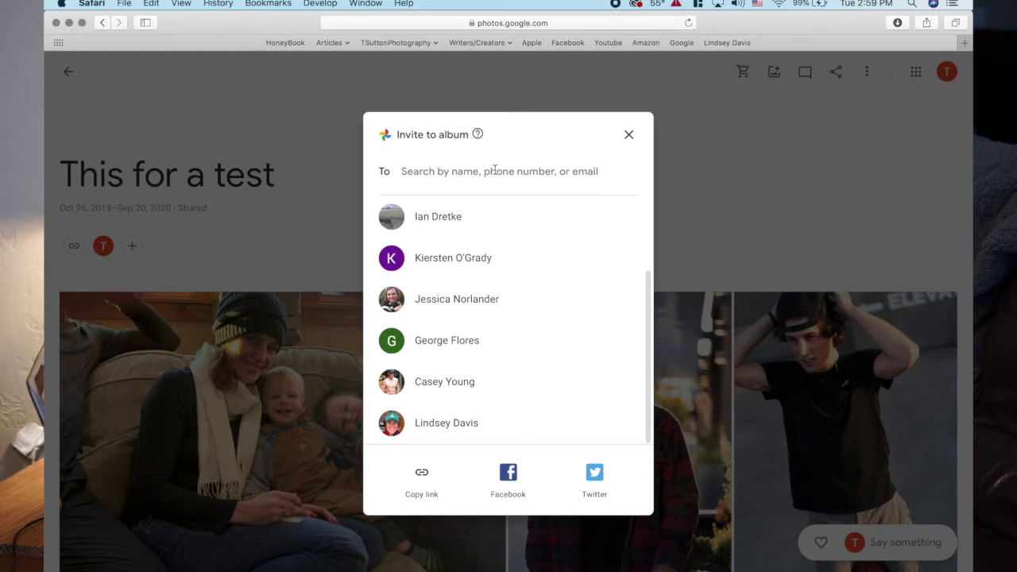
pyautogui.click(628, 135)
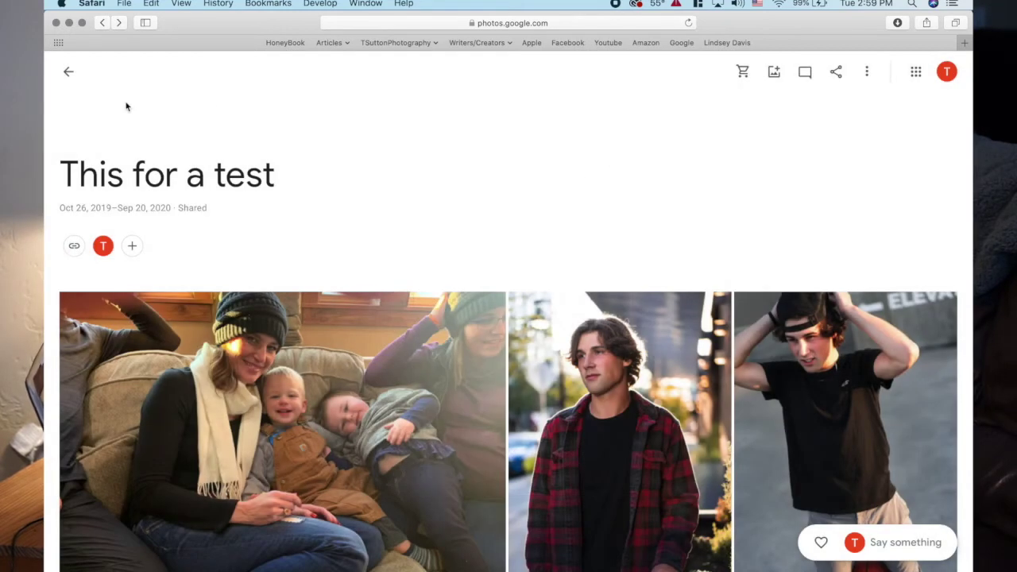
# Go back to the album list, view the shared album on the Sharing page, and check its available options.
pyautogui.click(68, 73)
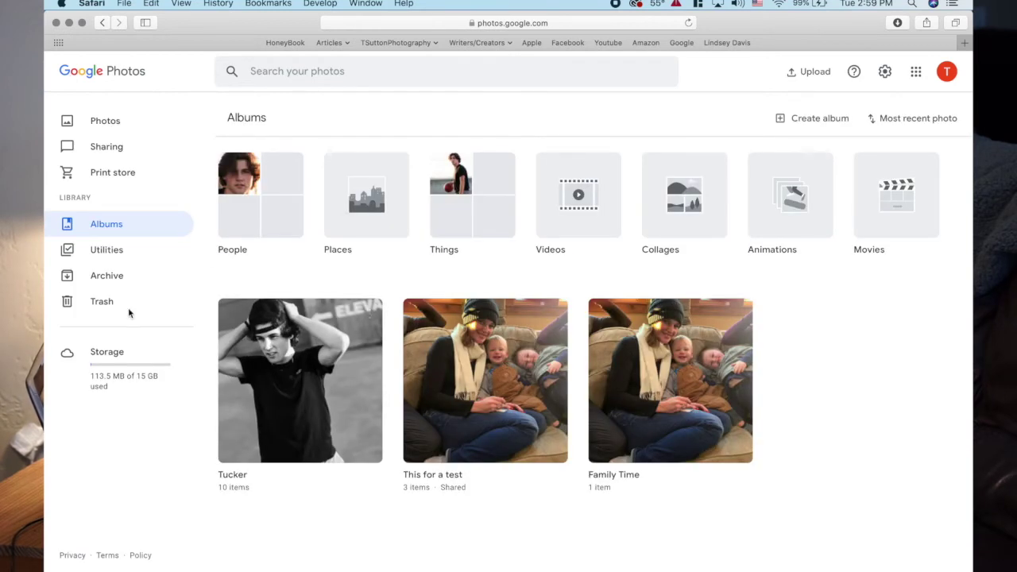
pyautogui.click(101, 152)
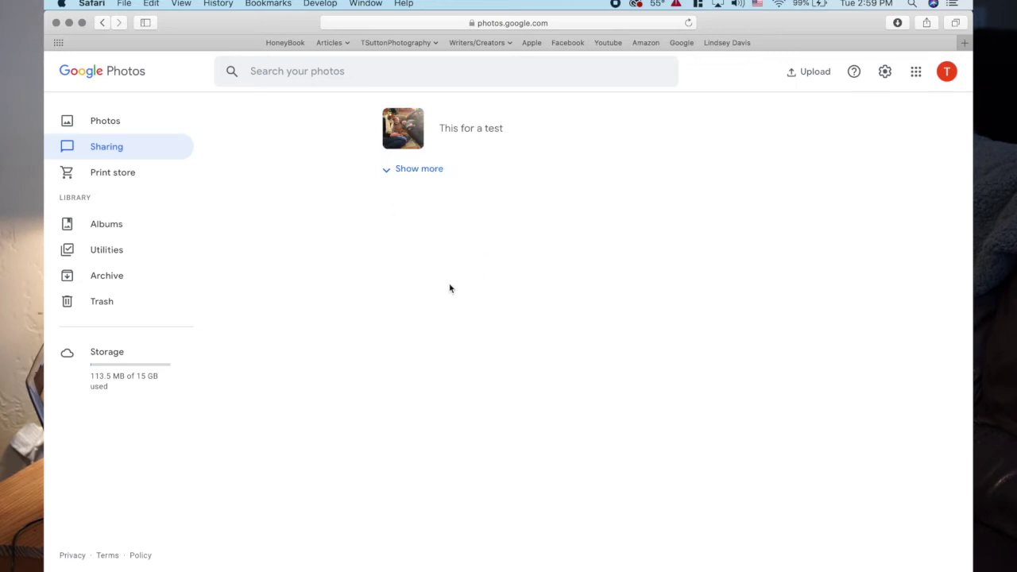
pyautogui.moveTo(674, 152)
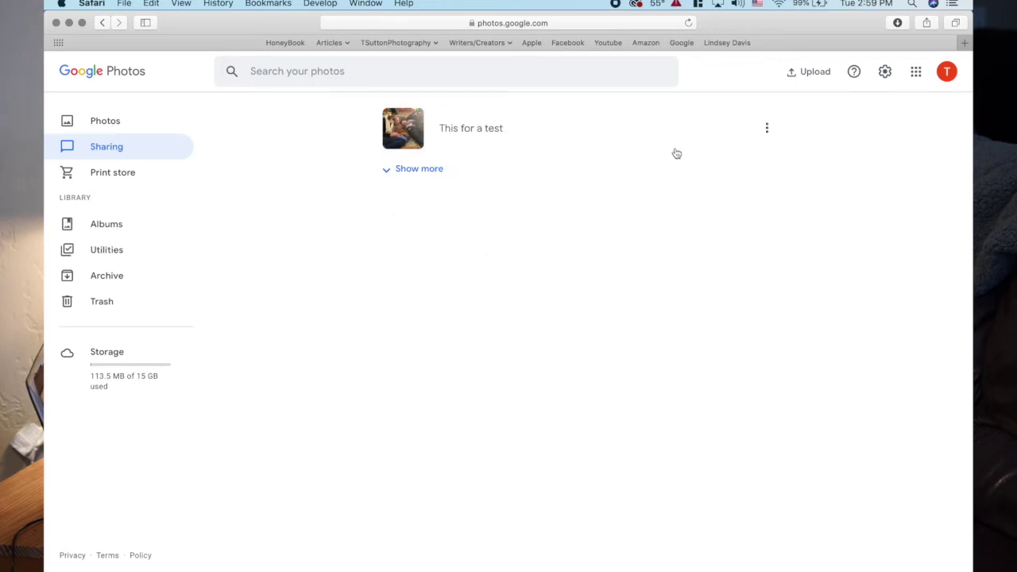
pyautogui.click(767, 128)
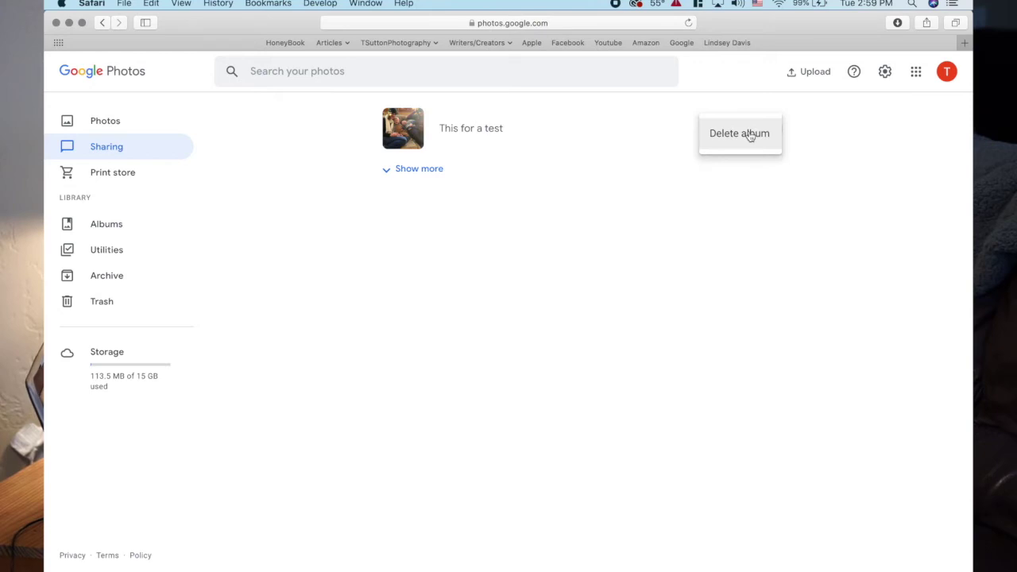
pyautogui.click(702, 230)
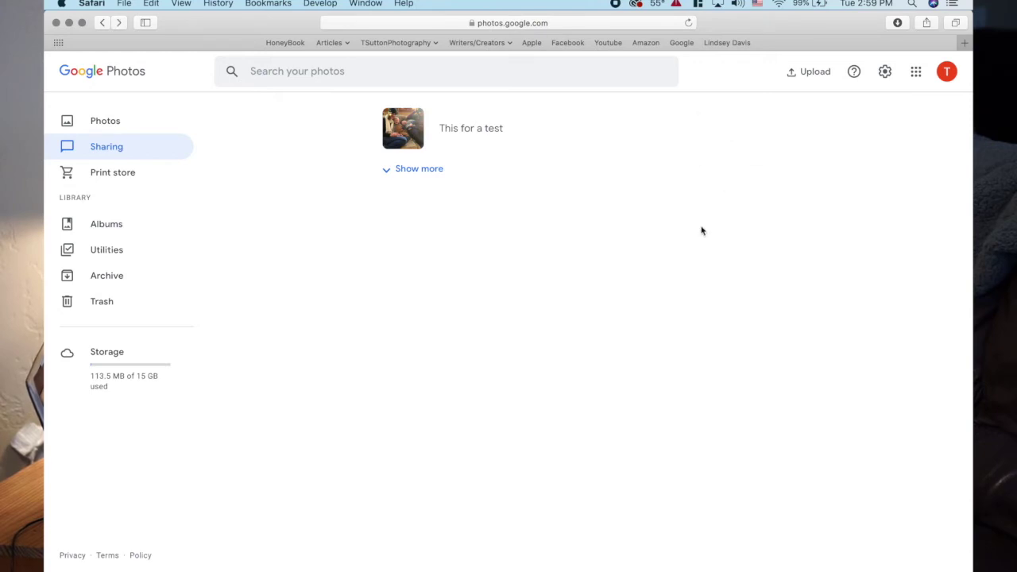
# Open the shared album "This for a test" and review its invitation choices and additional album options.
pyautogui.click(451, 134)
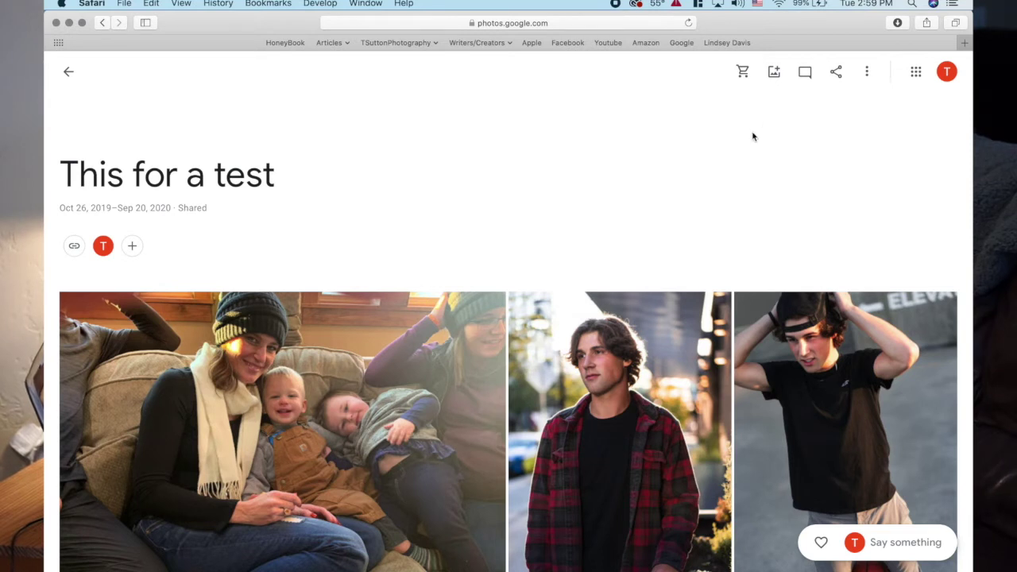
pyautogui.click(835, 73)
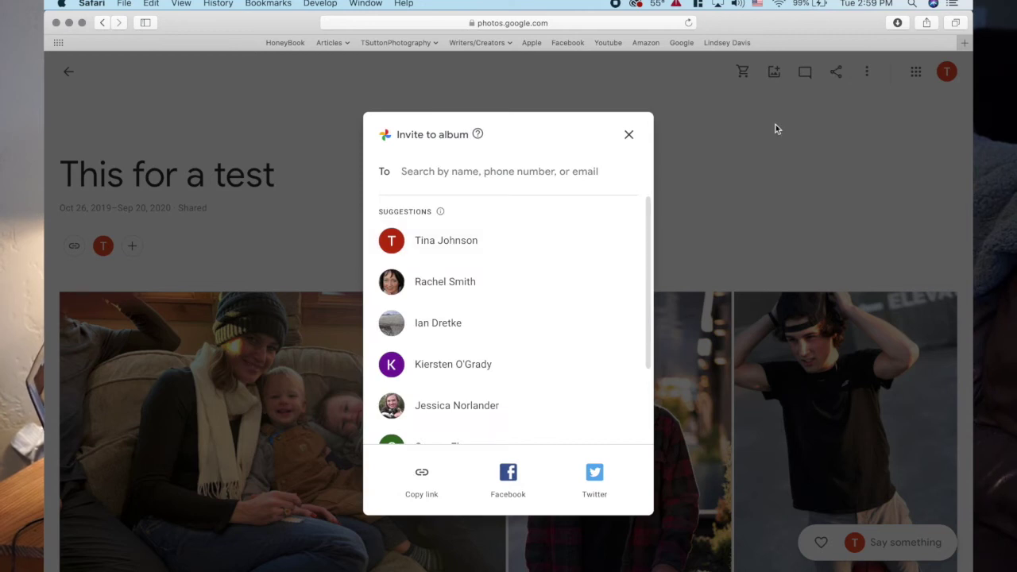
pyautogui.click(628, 135)
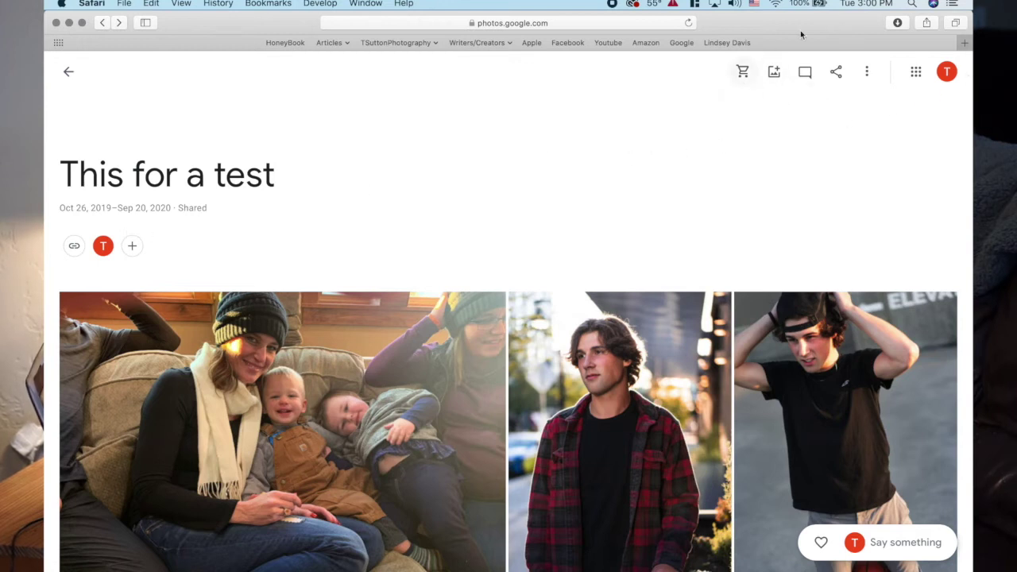
pyautogui.click(868, 73)
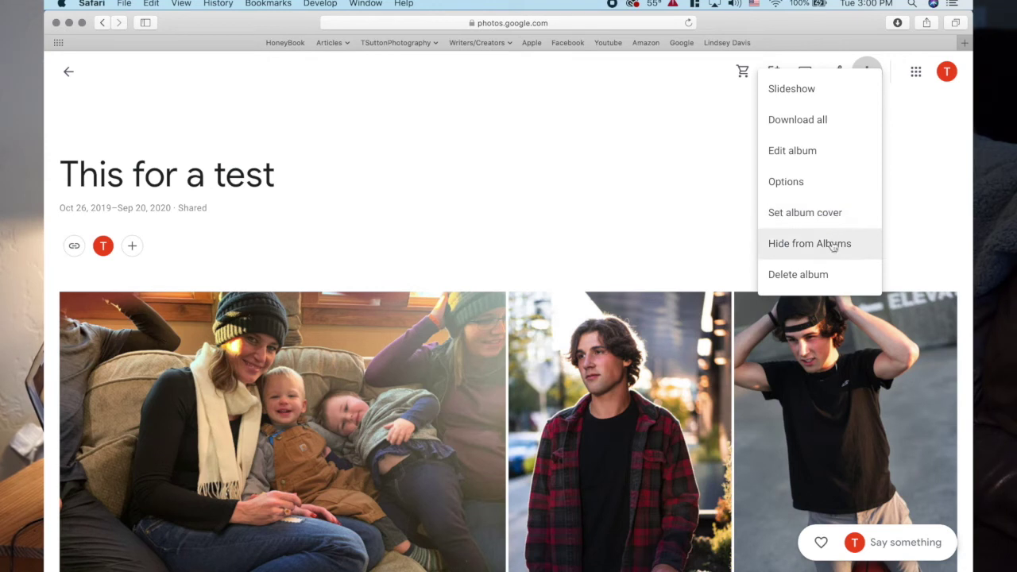
pyautogui.click(894, 152)
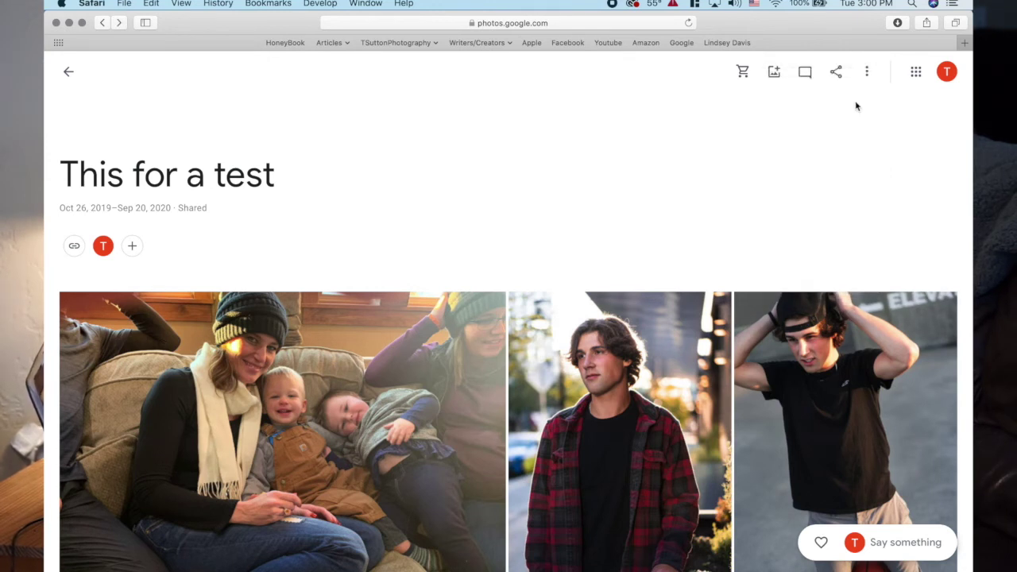
# Post the comment "Hey, does anybody photos of the Eiffel tower?" in the shared album's activity.
pyautogui.click(804, 72)
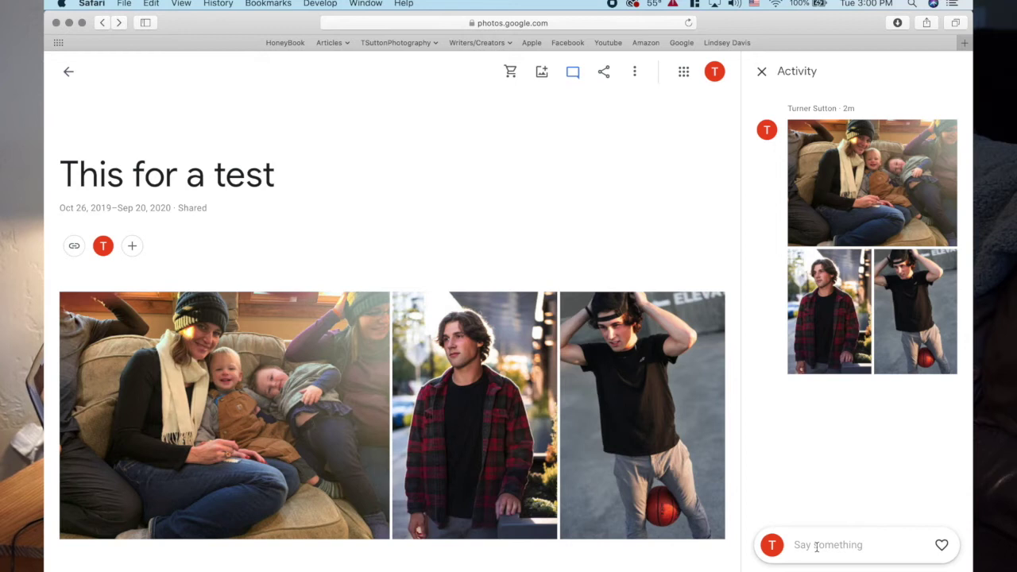
pyautogui.write('Hey ')
pyautogui.write(' does anybody ')
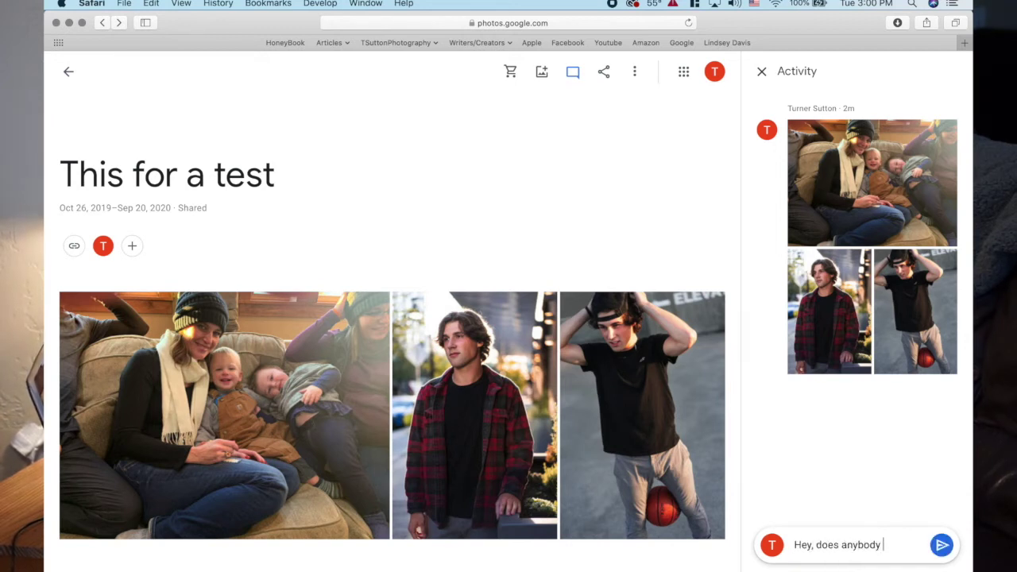
pyautogui.write('photos of the ')
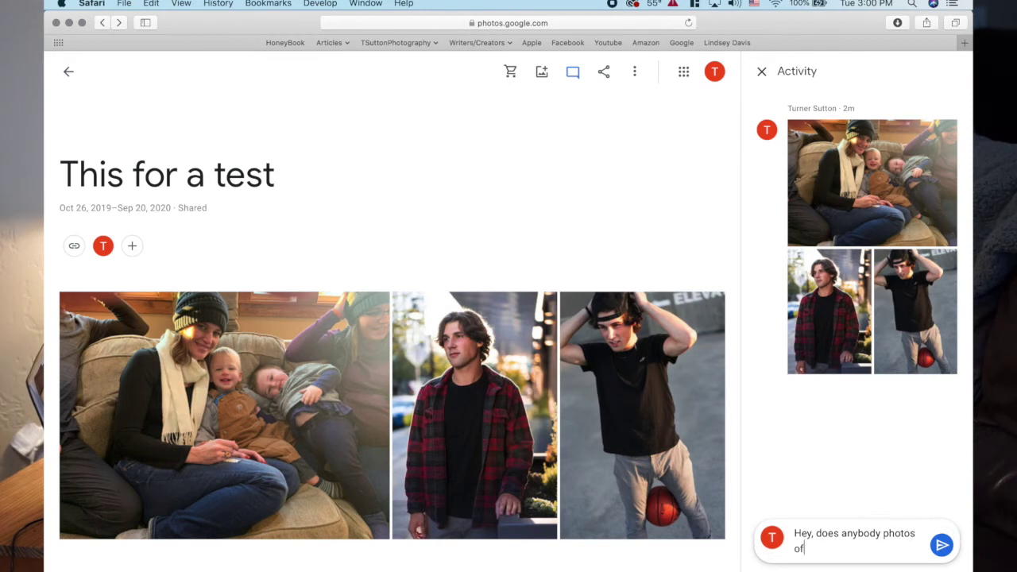
pyautogui.write('eiffel to')
pyautogui.write('were')
pyautogui.press('BackSpace')
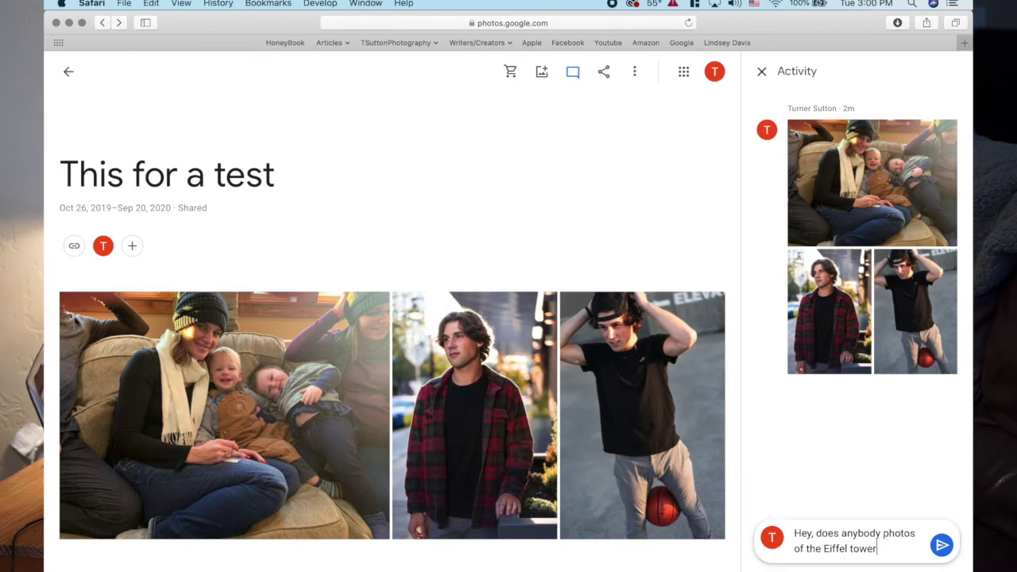
pyautogui.write('?')
pyautogui.click(942, 546)
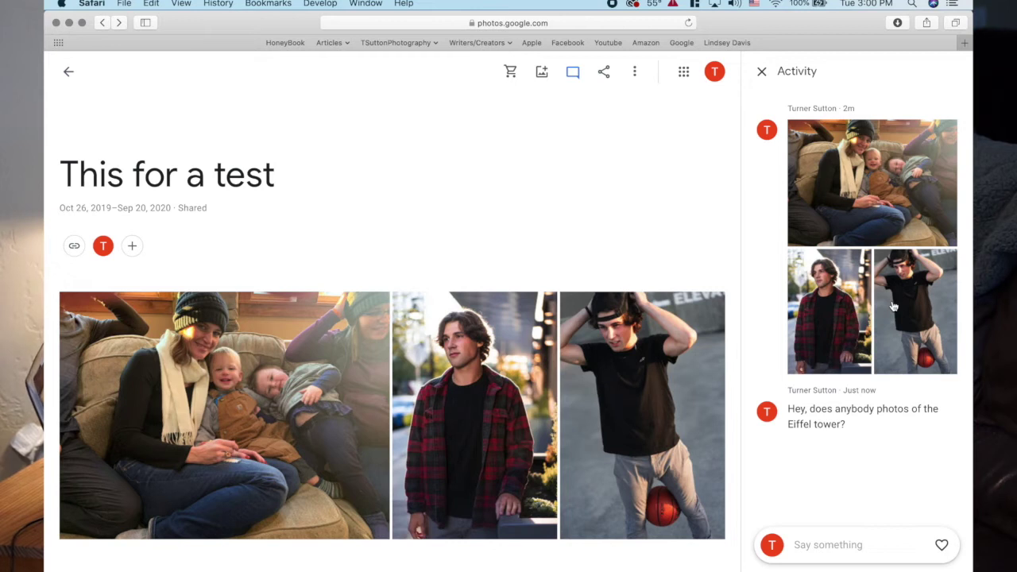
# Upload the portrait JPG numbered 46 from the computer's Export folder to the shared album.
pyautogui.click(541, 72)
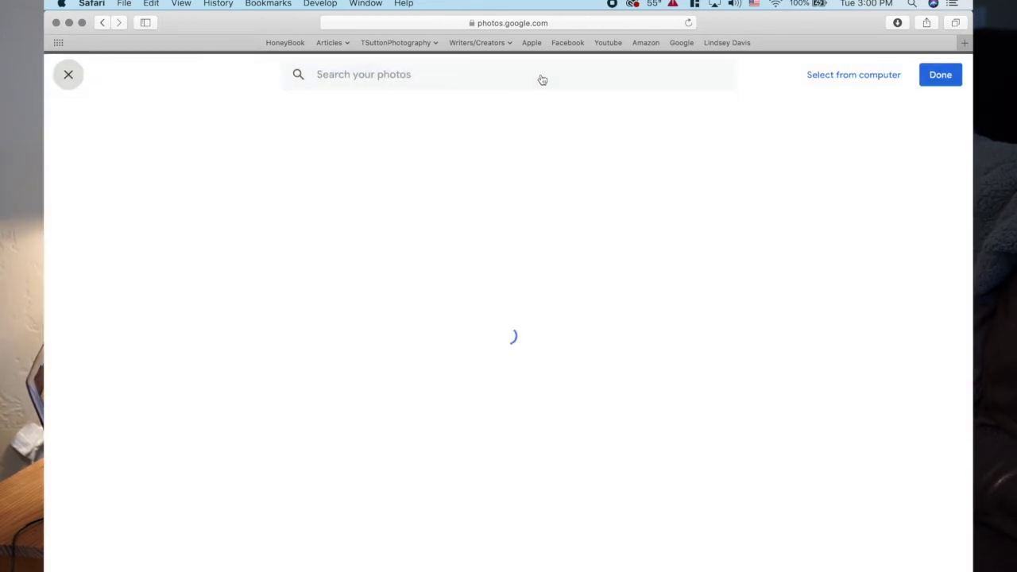
pyautogui.click(844, 72)
pyautogui.scroll(-5, 412, 220)
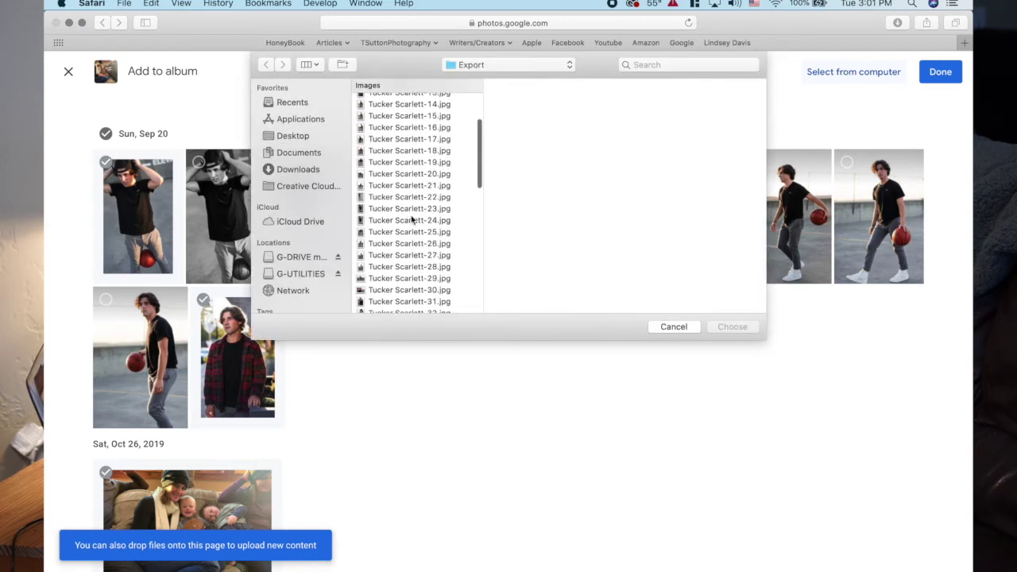
pyautogui.scroll(-6, 368, 289)
pyautogui.click(400, 251)
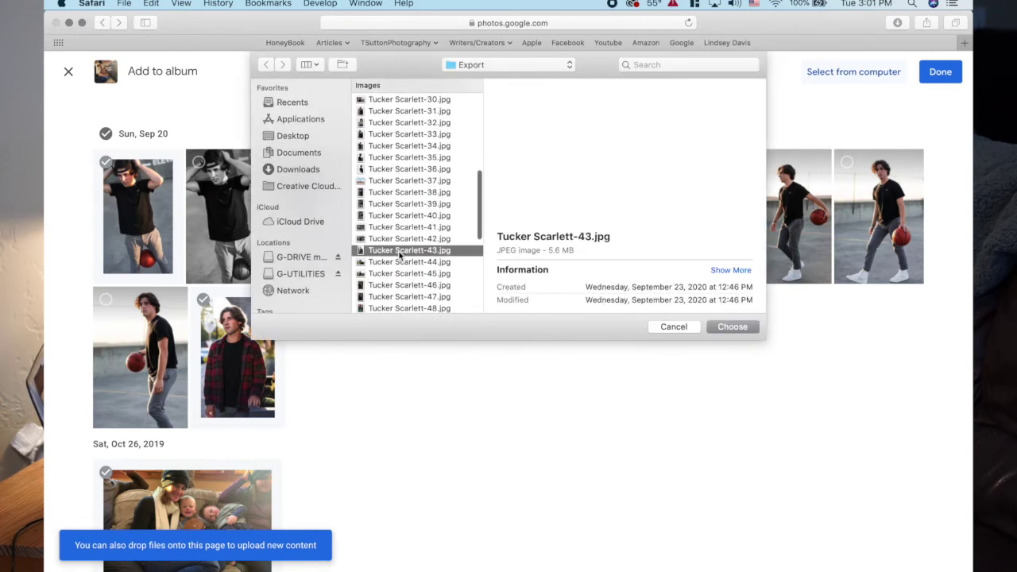
pyautogui.click(398, 285)
pyautogui.scroll(-3, 399, 284)
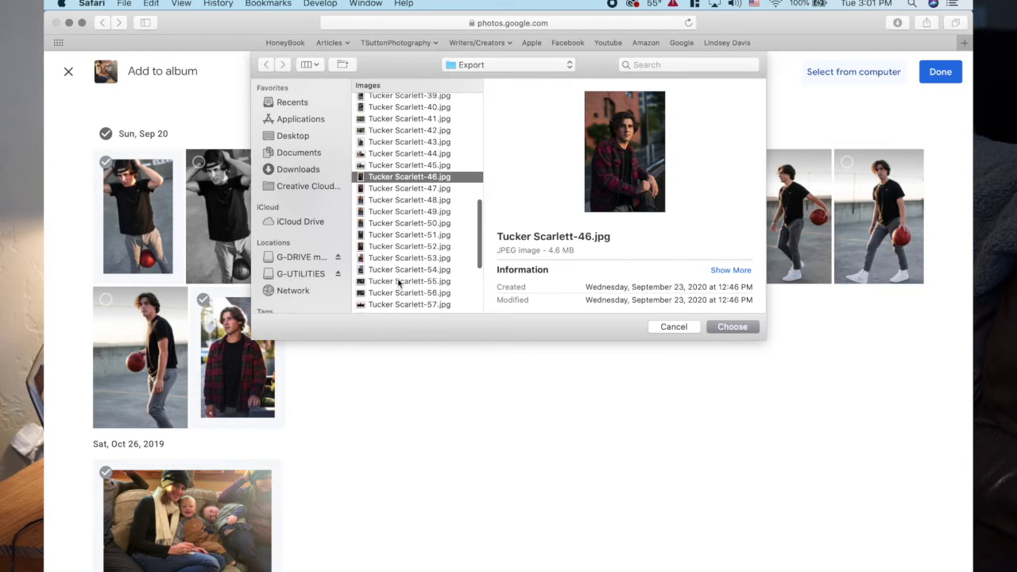
pyautogui.click(732, 327)
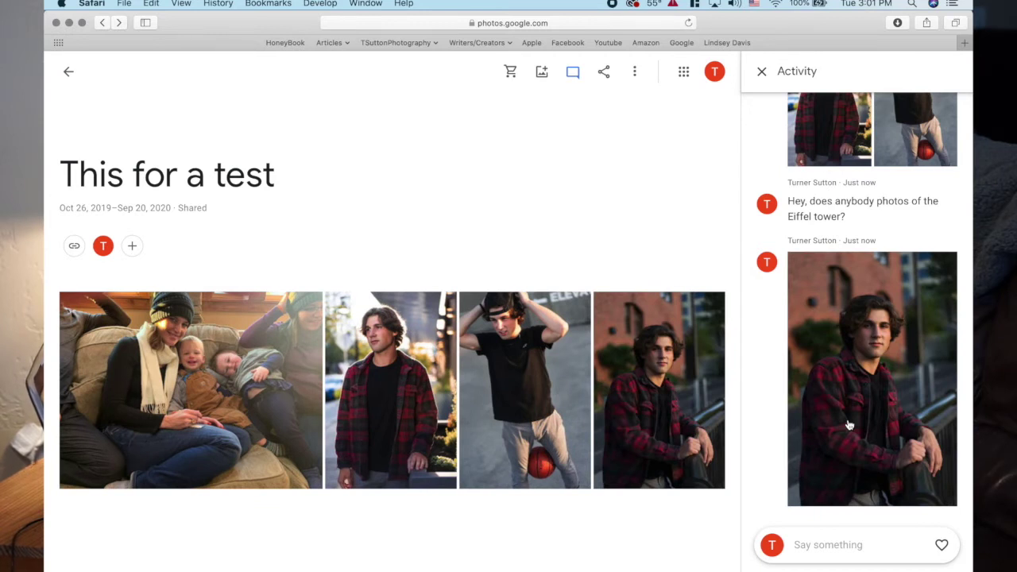
# Close the album's activity and view the options for ordering a photo book or photo prints.
pyautogui.click(760, 74)
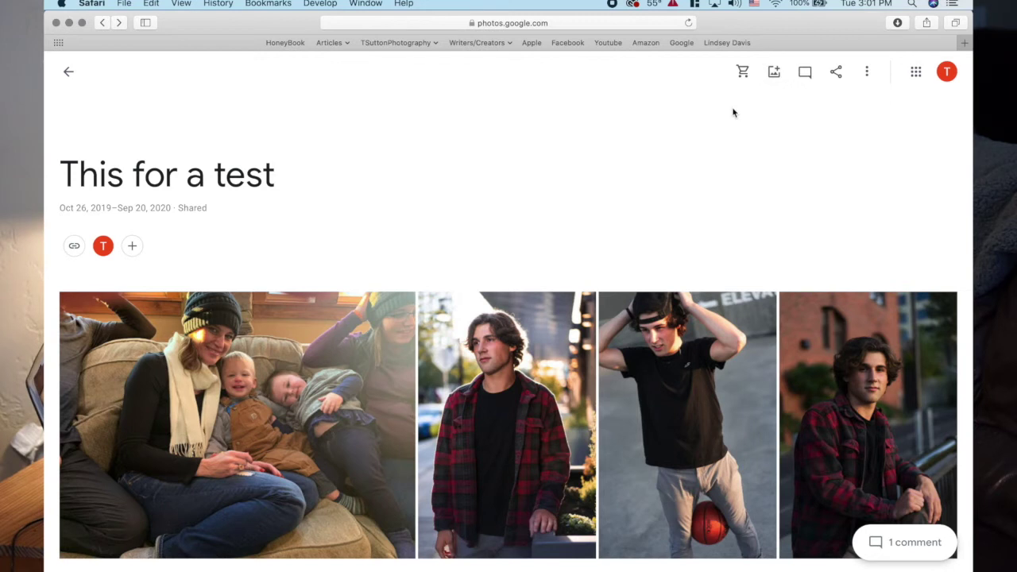
pyautogui.click(742, 71)
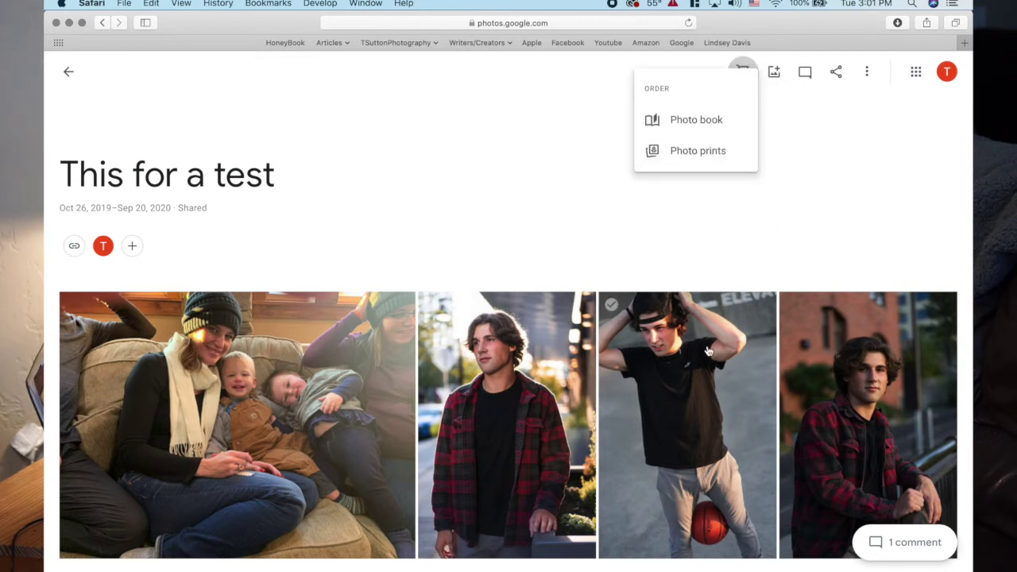
# Close the order options, leave the shared album, and review the Print store's products and saved drafts.
pyautogui.click(472, 199)
pyautogui.click(68, 72)
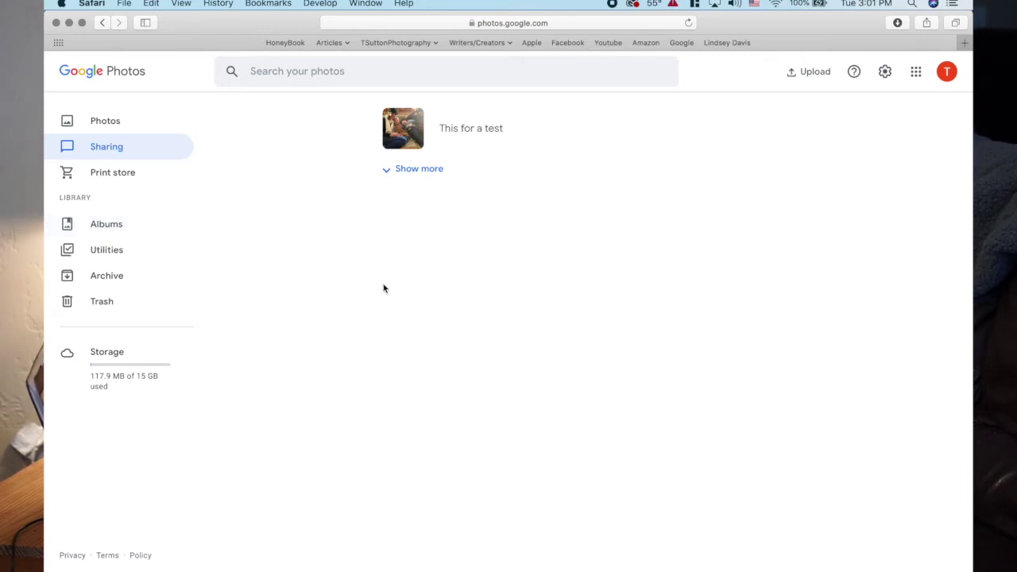
pyautogui.click(117, 176)
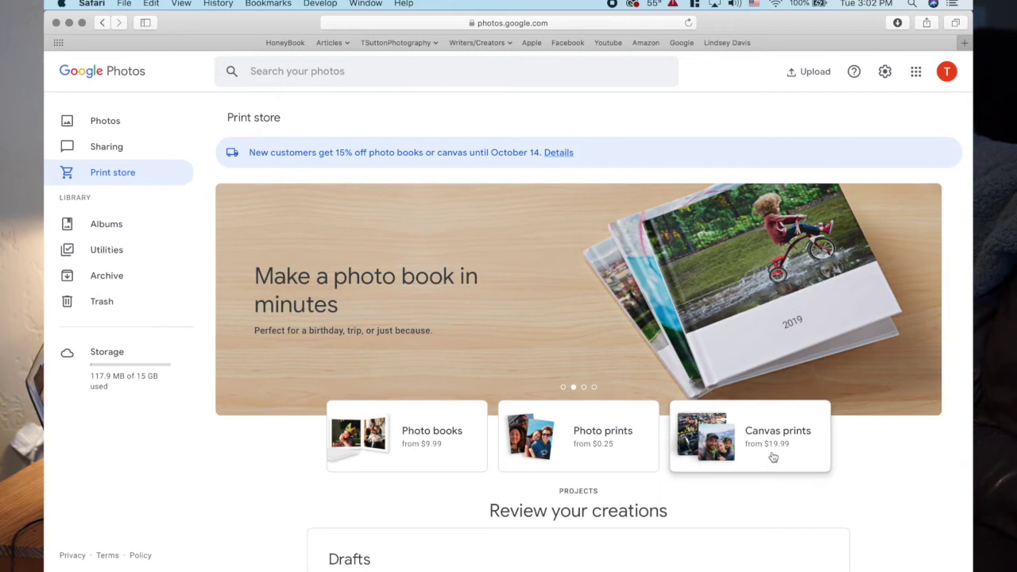
pyautogui.scroll(-3, 883, 497)
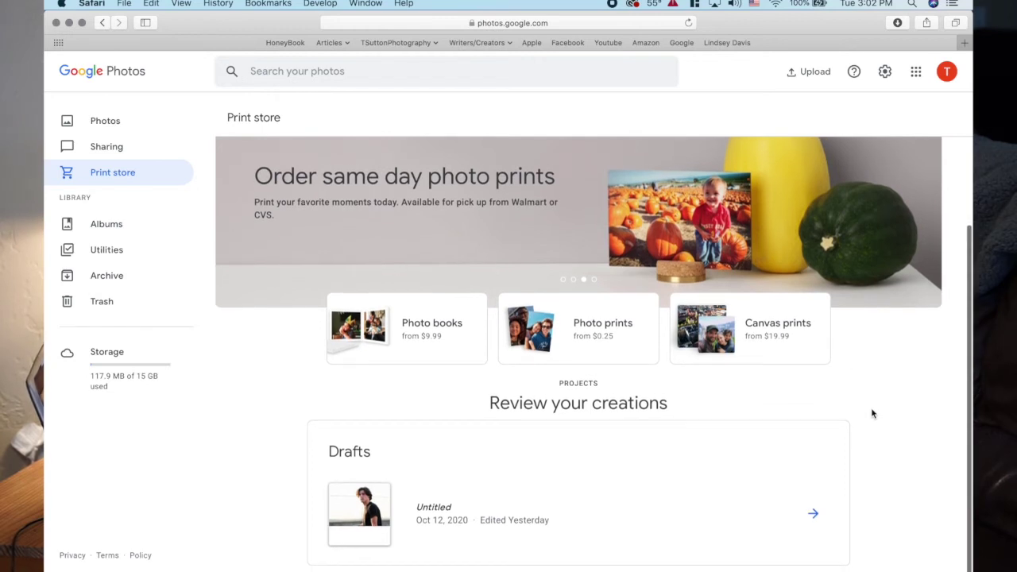
pyautogui.scroll(3, 872, 402)
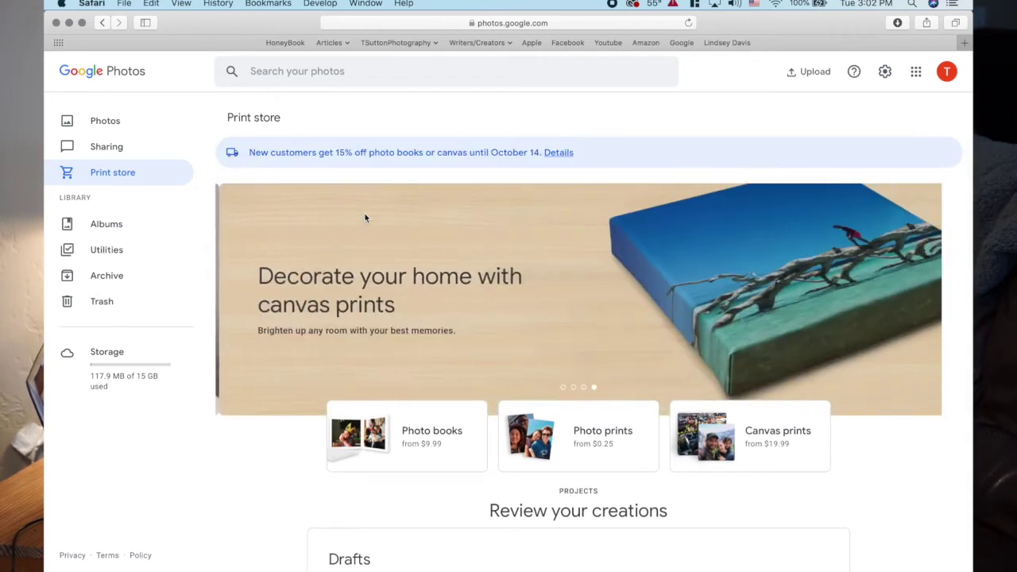
# Create a collage from three Sep 20 color photos: the plaid-jacket portrait, the hands-on-head shot and the low basketball dribble, and close its full view.
pyautogui.click(121, 223)
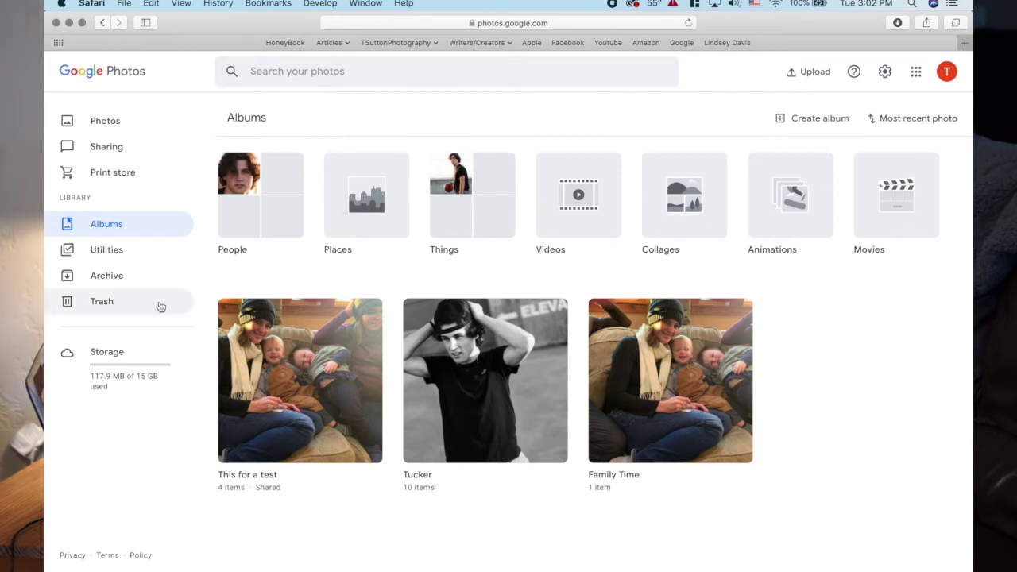
pyautogui.click(78, 254)
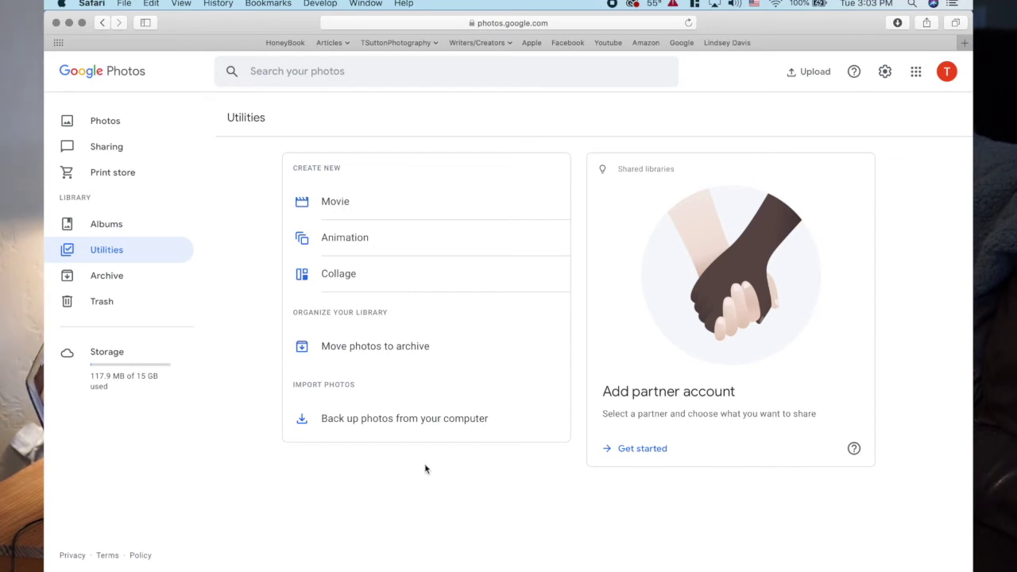
pyautogui.click(352, 278)
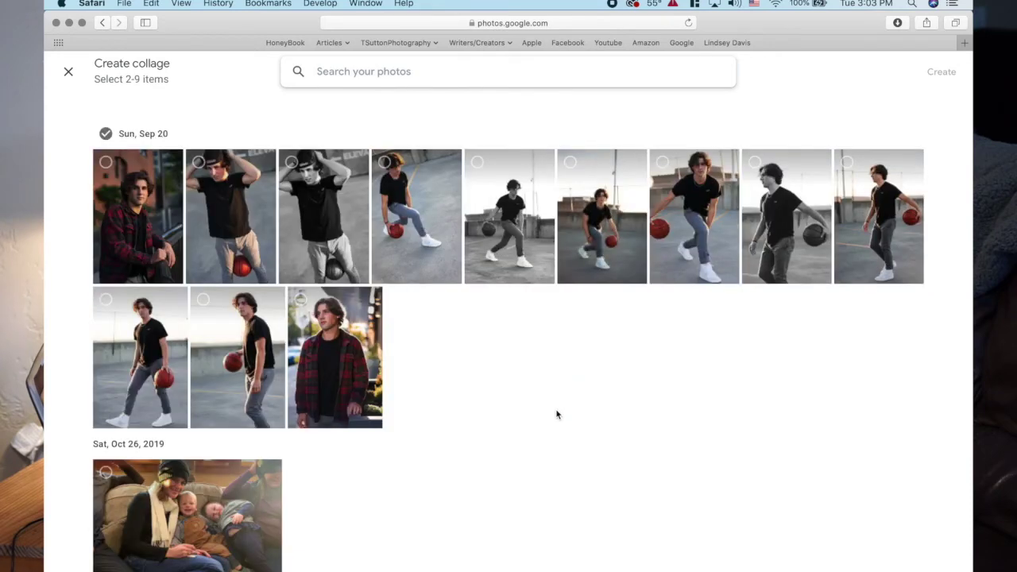
pyautogui.click(106, 162)
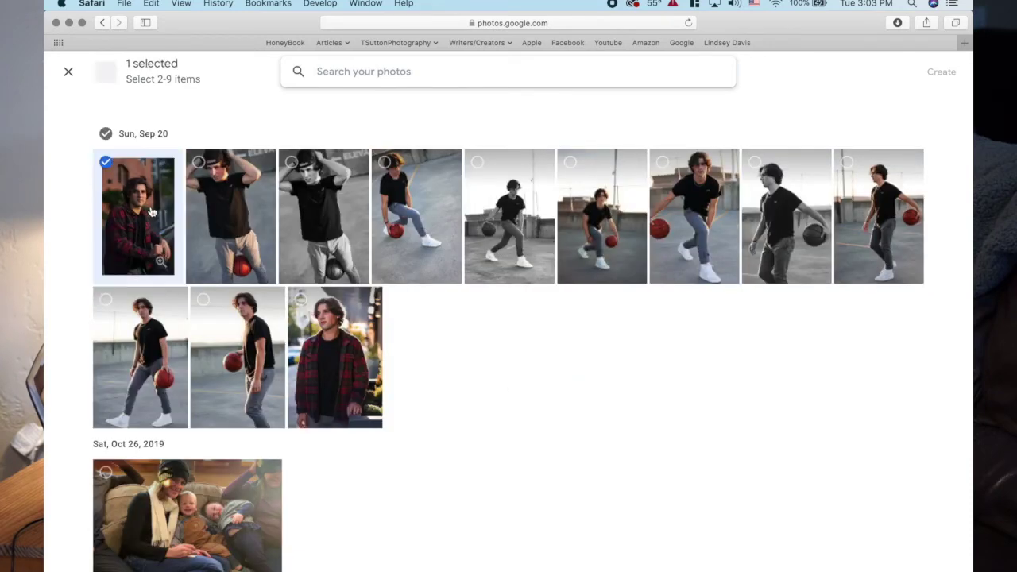
pyautogui.click(198, 162)
pyautogui.click(386, 195)
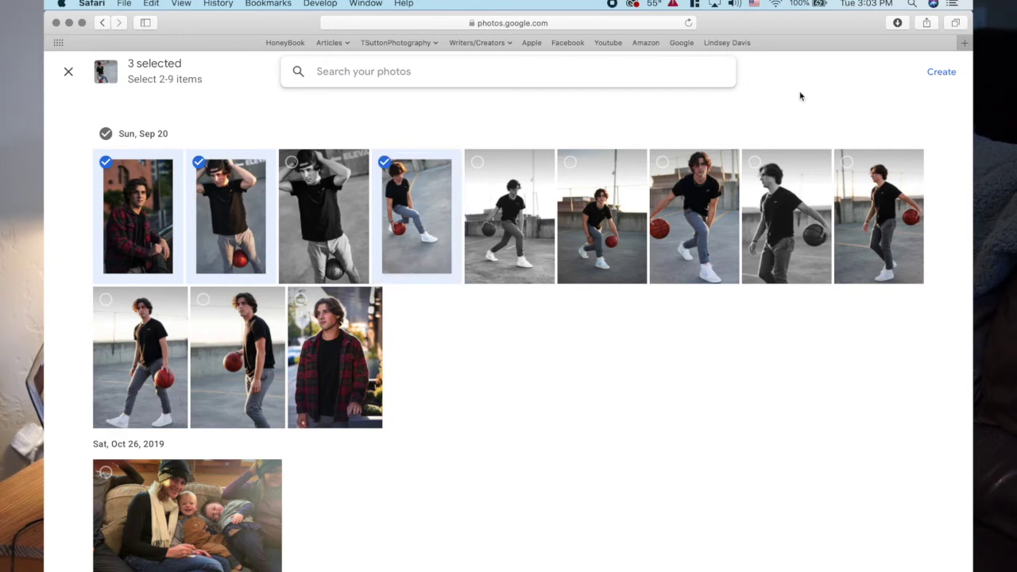
pyautogui.click(941, 72)
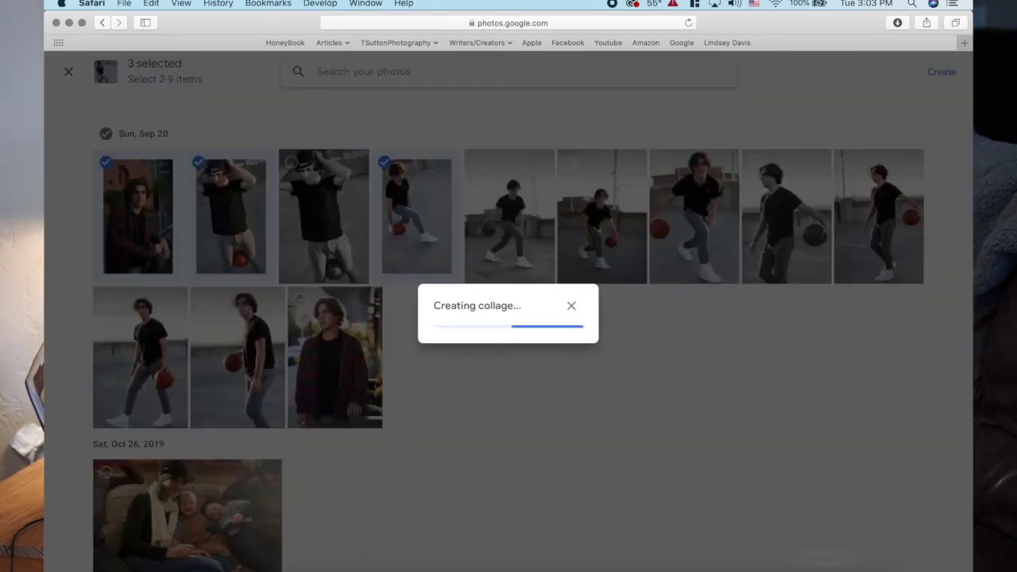
pyautogui.moveTo(826, 552)
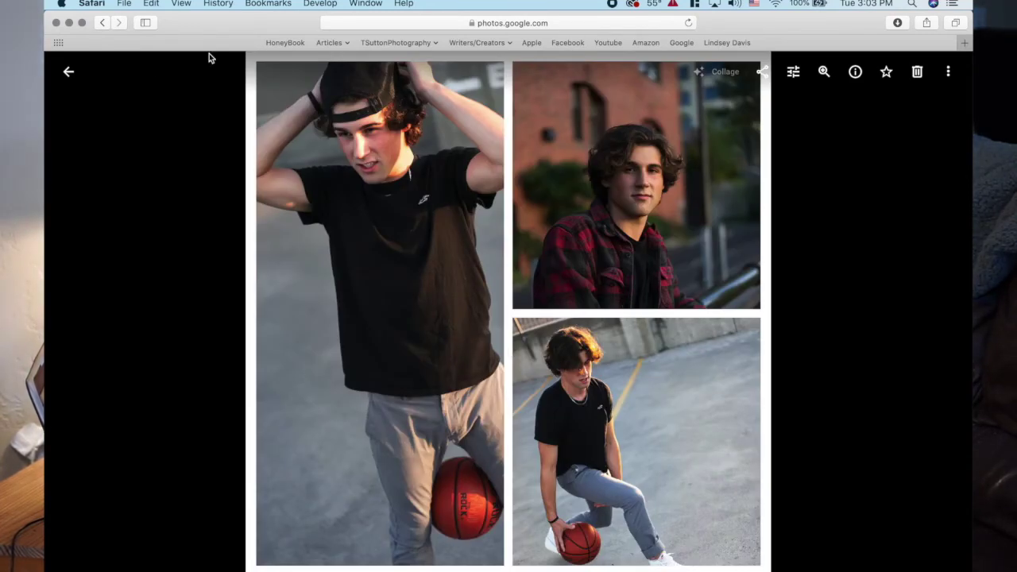
pyautogui.click(68, 71)
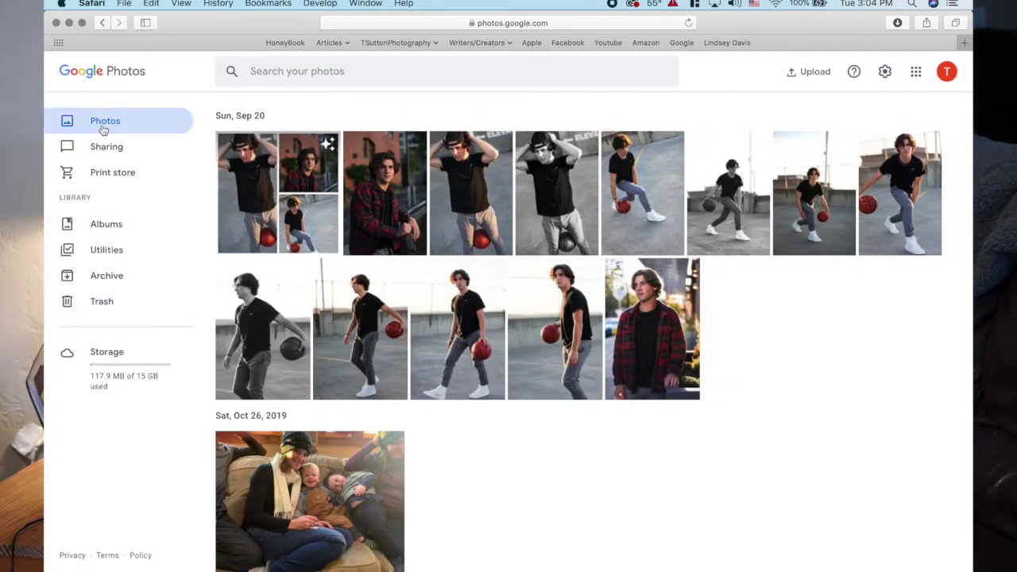
# View the new collage from the main photo library and check the Collages category among the albums.
pyautogui.click(293, 182)
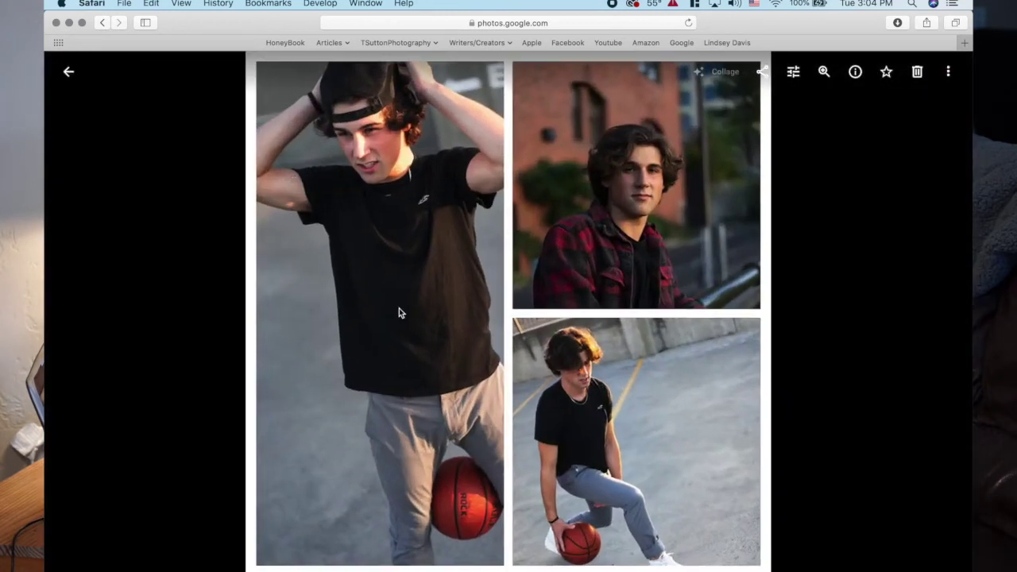
pyautogui.click(68, 71)
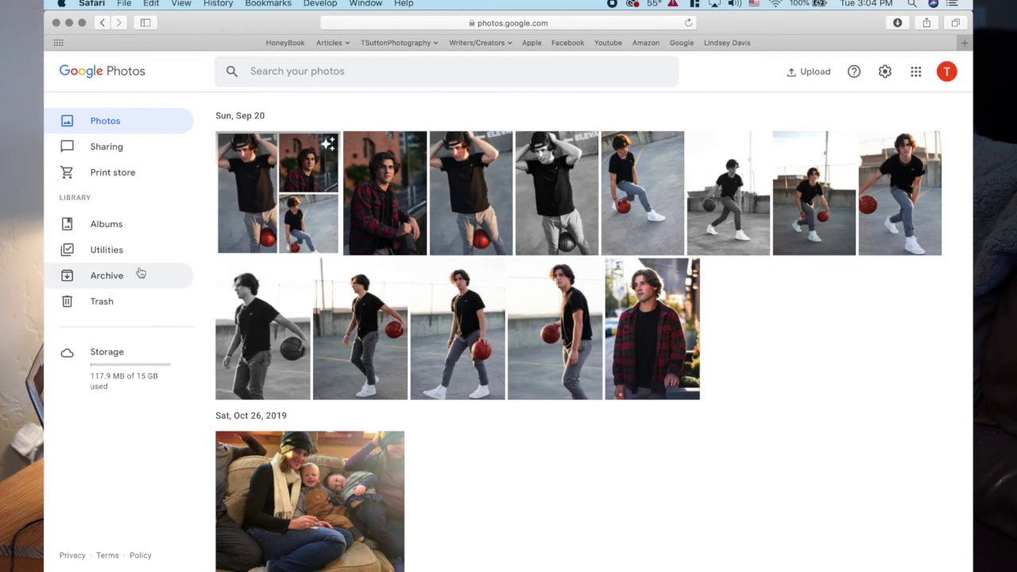
pyautogui.click(107, 224)
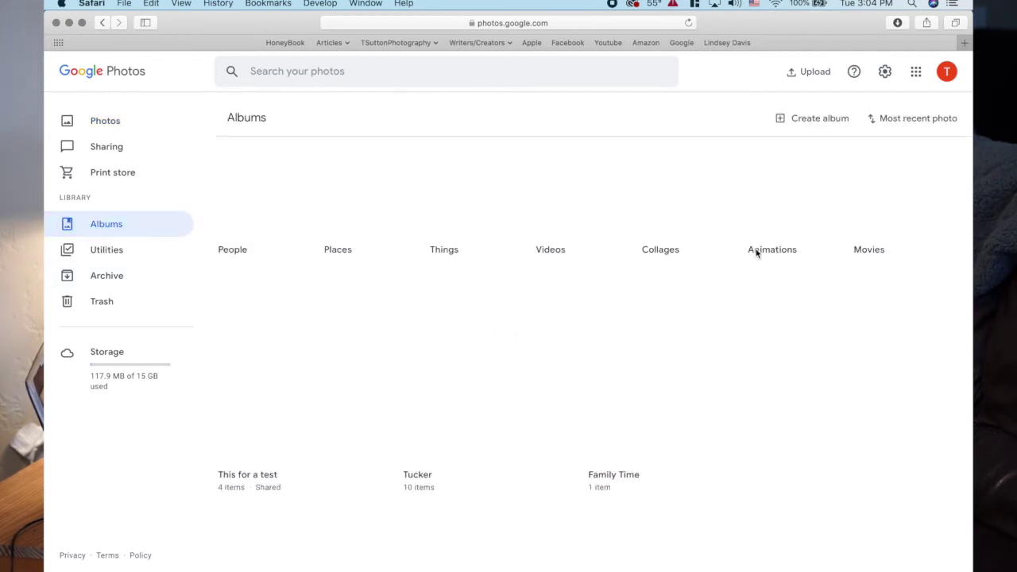
pyautogui.click(681, 197)
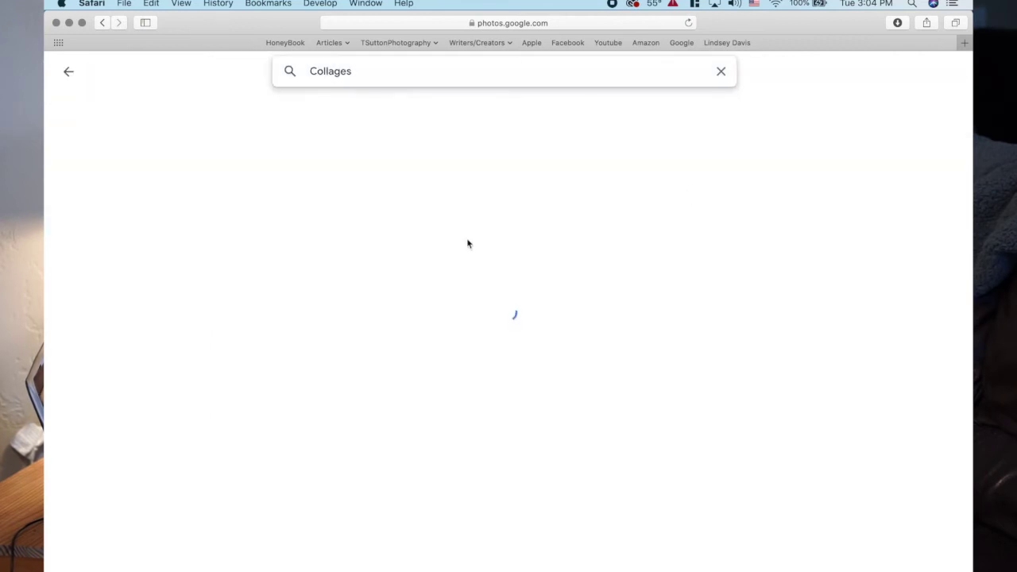
pyautogui.click(68, 71)
# Review the photo selection for a new collage without creating one, and look at the Archive and Trash.
pyautogui.click(118, 252)
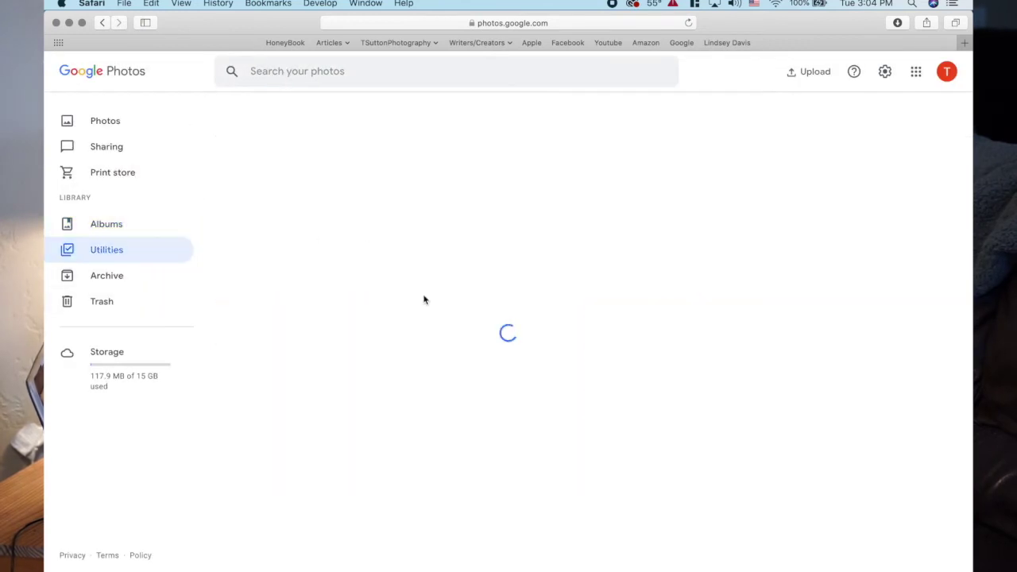
pyautogui.click(341, 278)
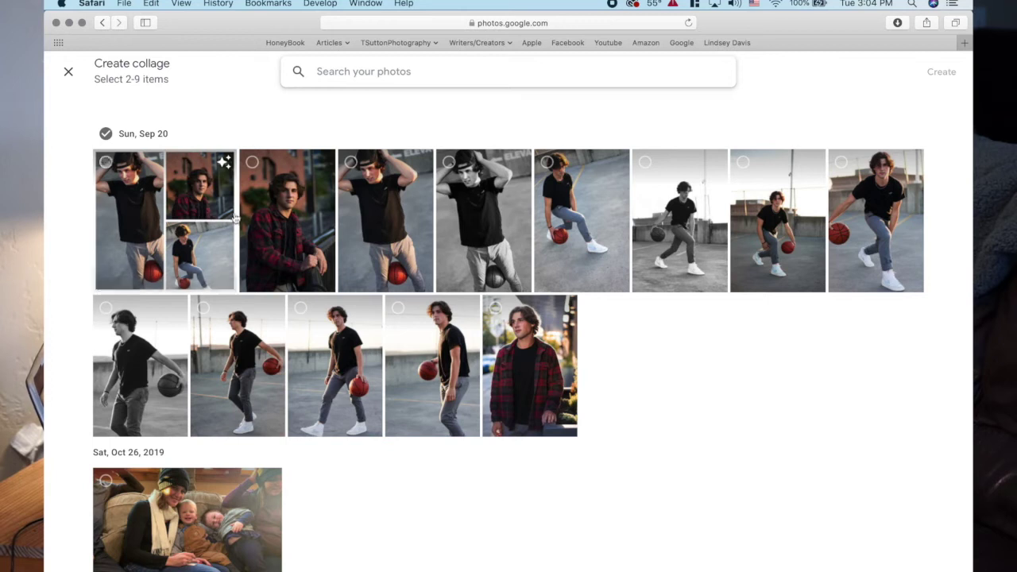
pyautogui.click(68, 72)
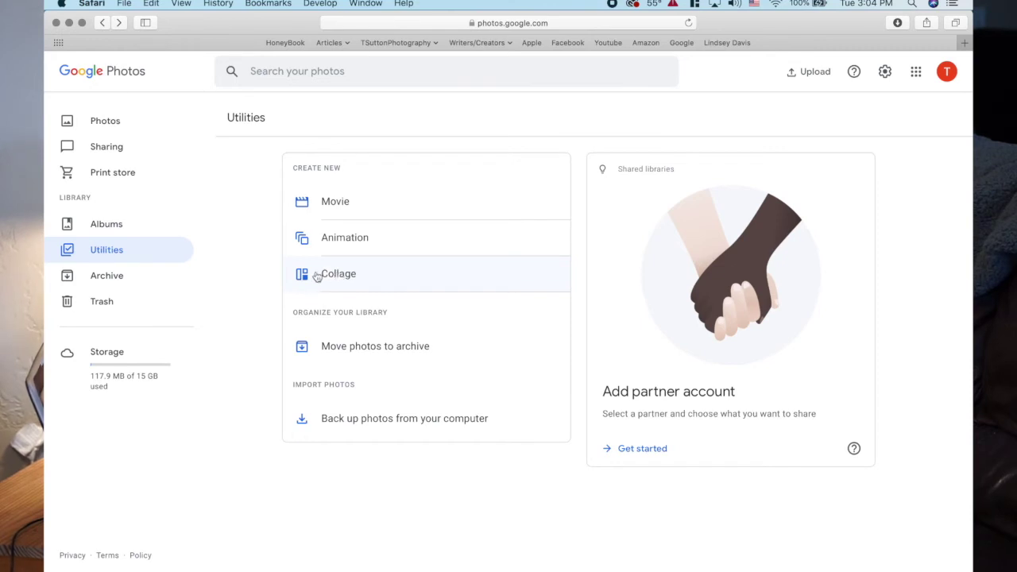
pyautogui.click(111, 281)
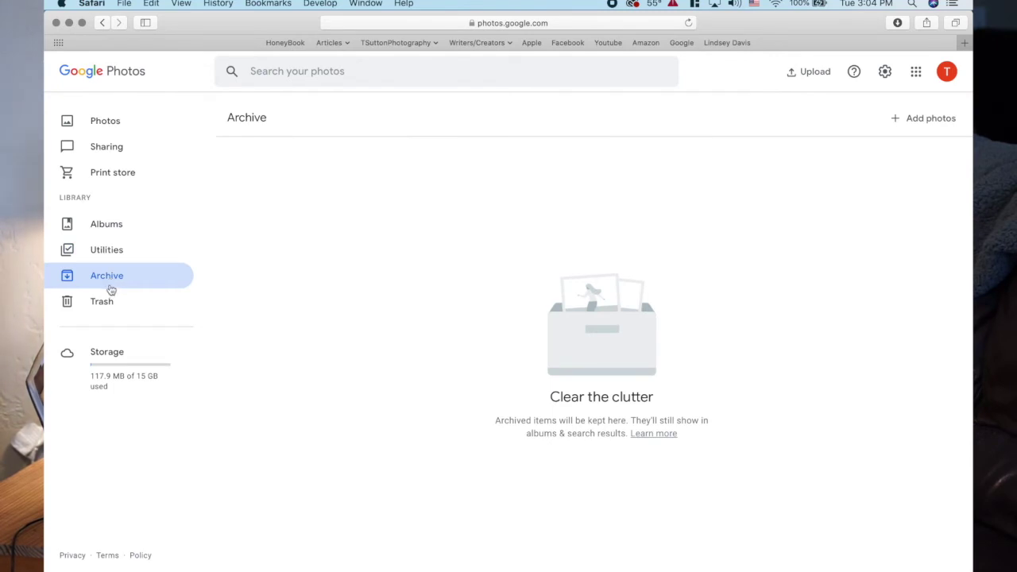
pyautogui.click(99, 301)
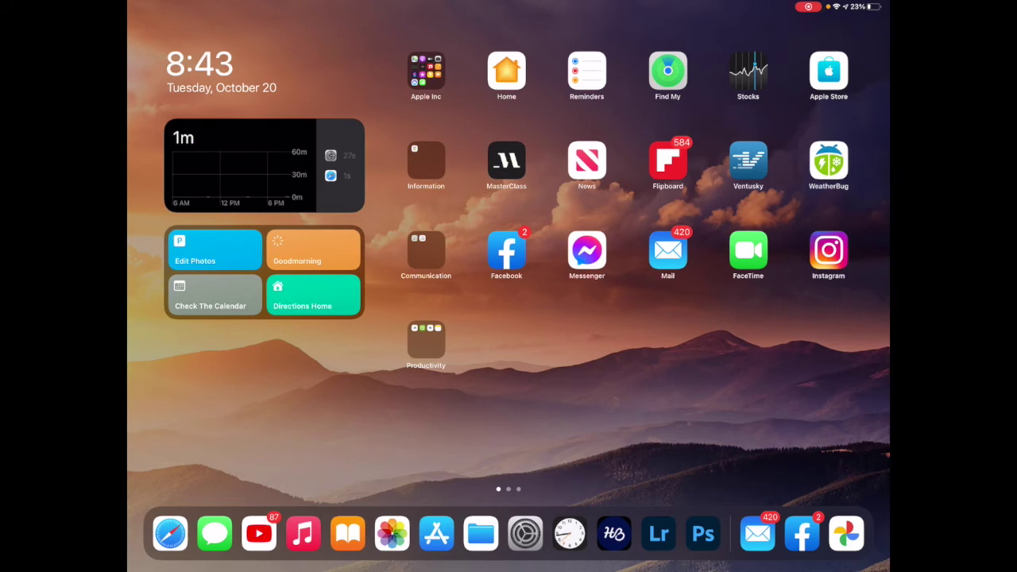
# Switch to the App Store on the iPad and open Google Photos from the "google photos" search results.
pyautogui.click(436, 532)
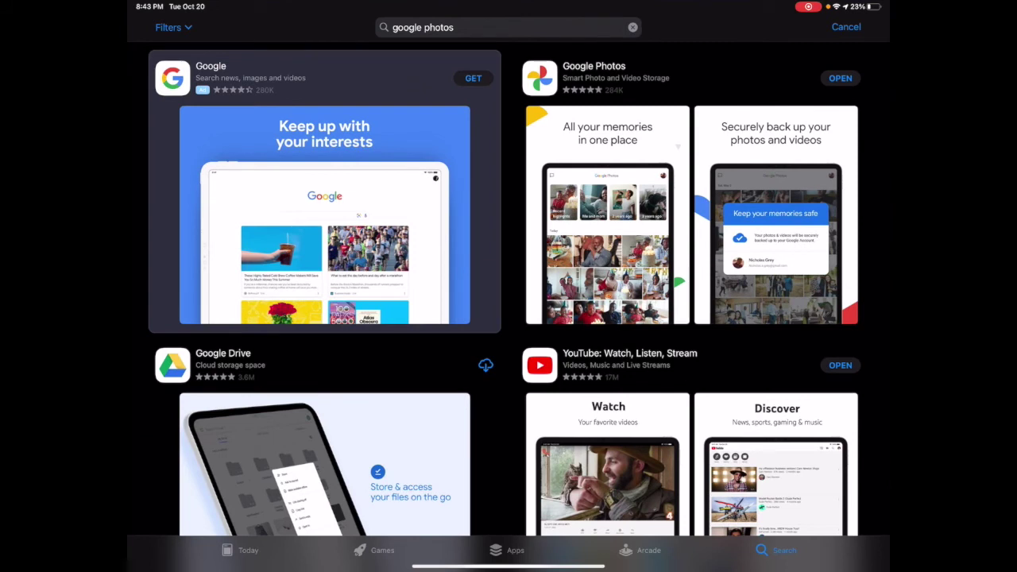
pyautogui.scroll(1, 504, 310)
pyautogui.scroll(-1, 504, 310)
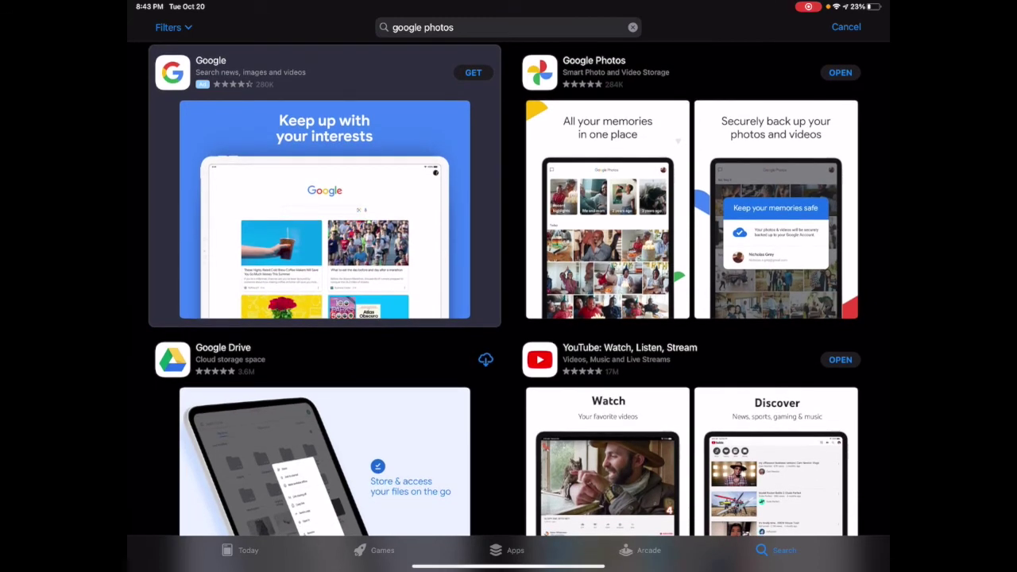
pyautogui.click(839, 72)
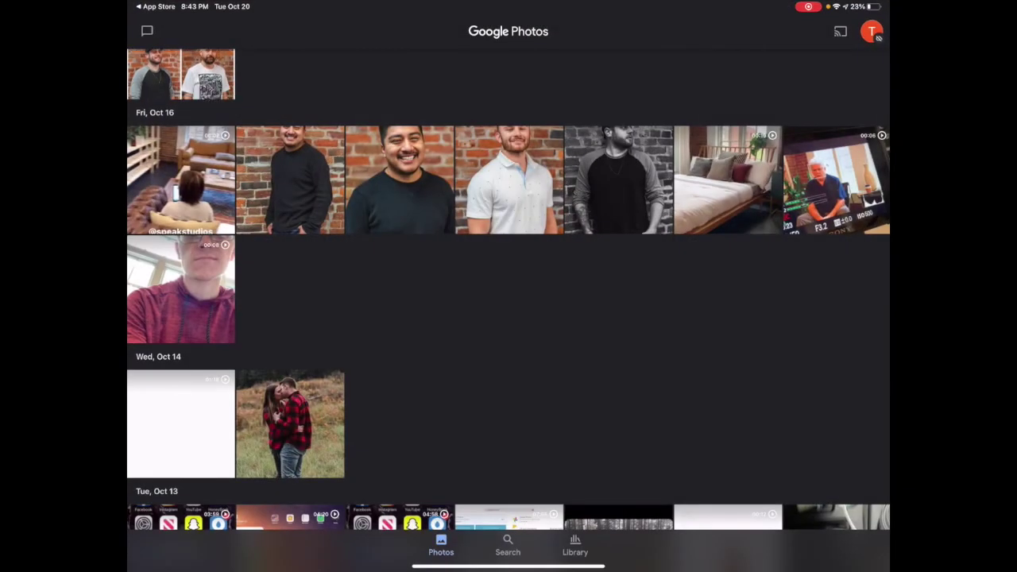
# Browse the photos and videos grouped by date in the mobile photo library.
pyautogui.scroll(2, 508, 302)
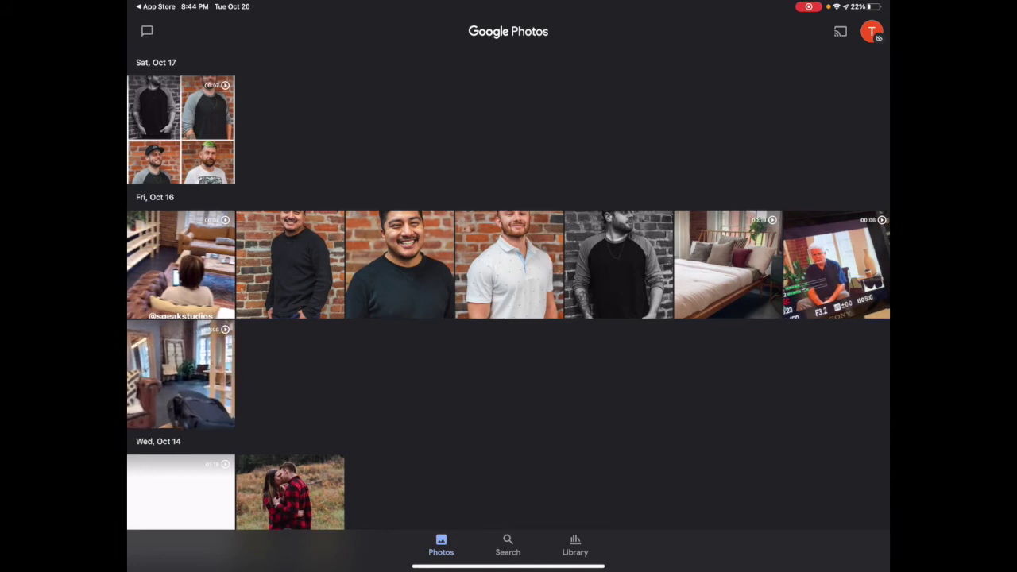
pyautogui.scroll(-2, 508, 317)
pyautogui.scroll(2, 509, 317)
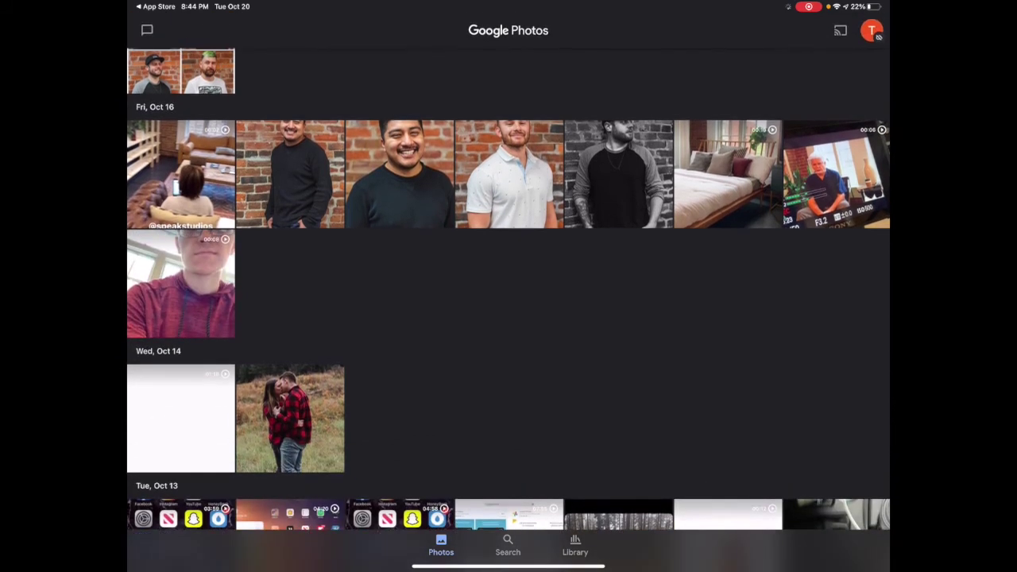
pyautogui.scroll(1, 508, 318)
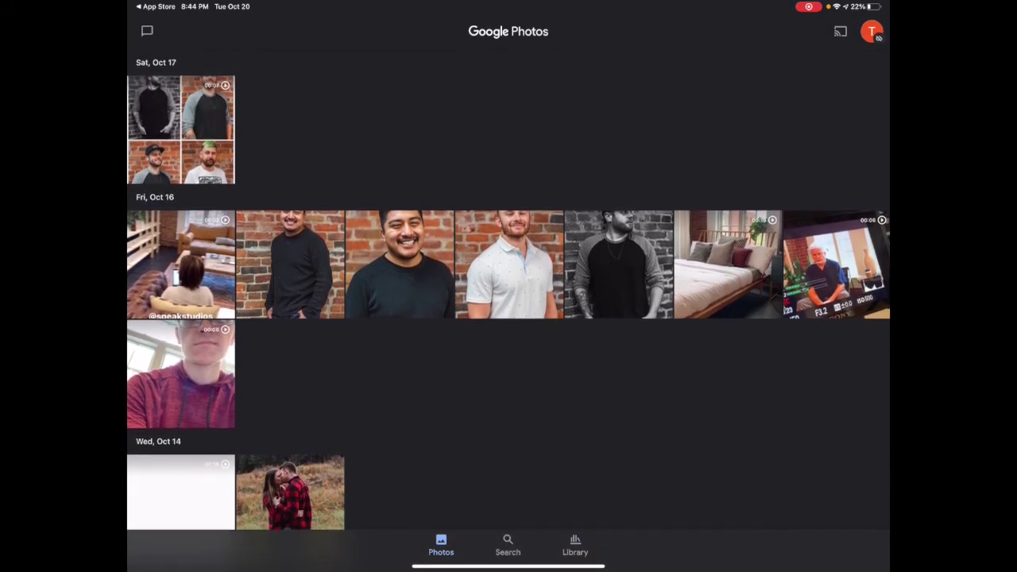
pyautogui.scroll(-1, 508, 318)
pyautogui.scroll(1, 508, 318)
# Examine the mobile search page's People, Things, Your activity, Creations and Categories sections.
pyautogui.click(507, 545)
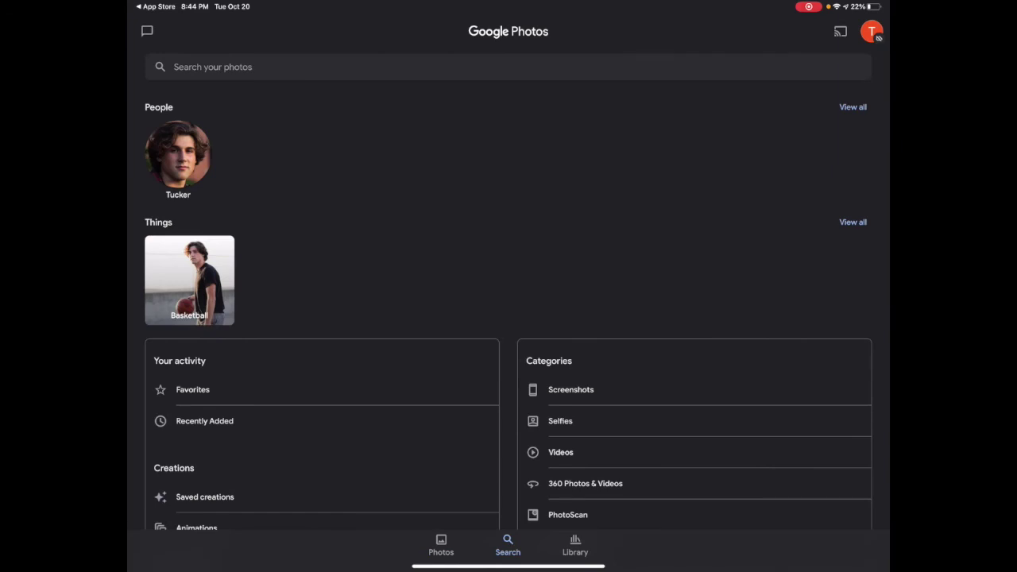
pyautogui.scroll(-1, 508, 318)
pyautogui.scroll(-4, 508, 317)
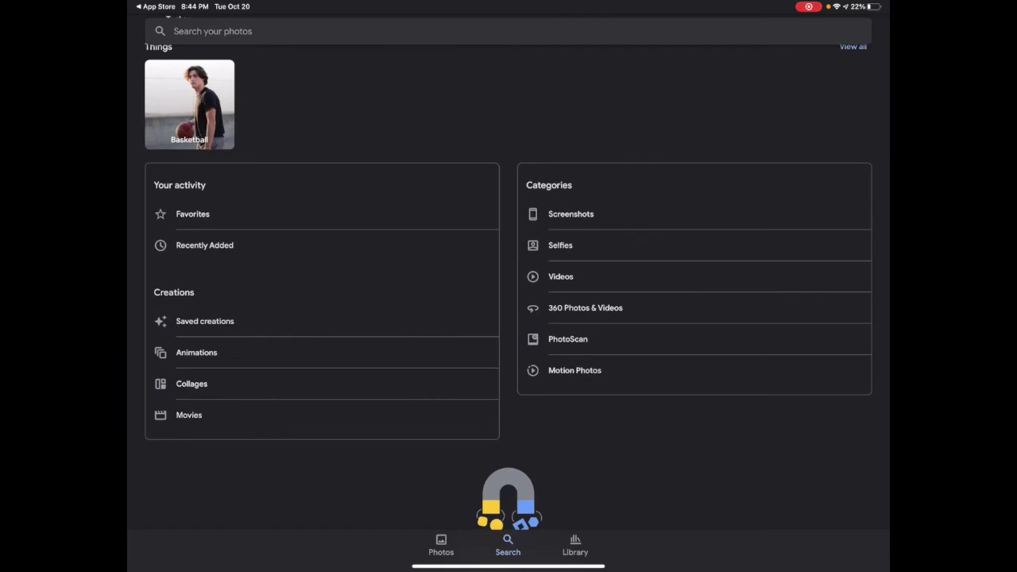
pyautogui.scroll(1, 508, 318)
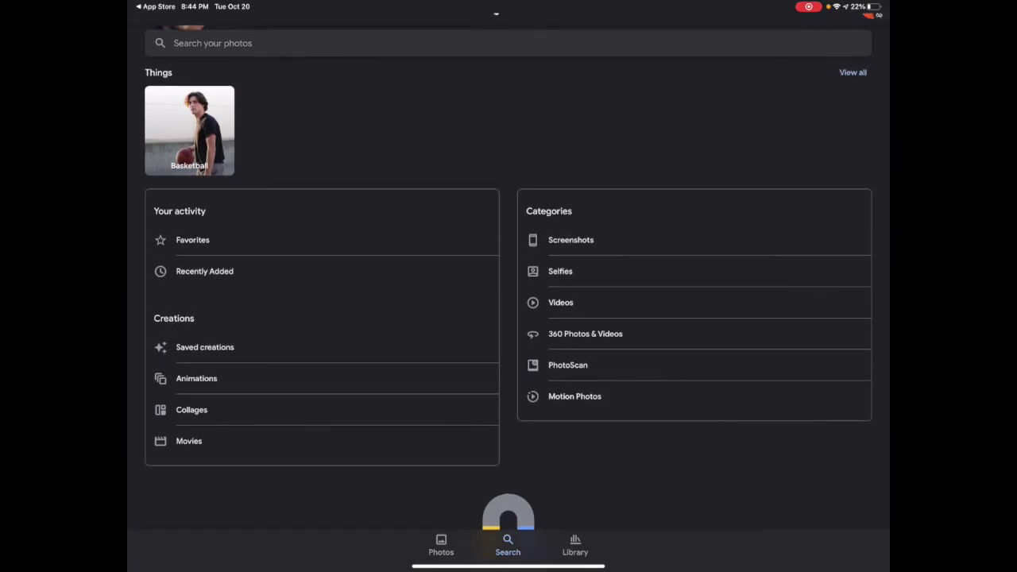
pyautogui.scroll(5, 496, 14)
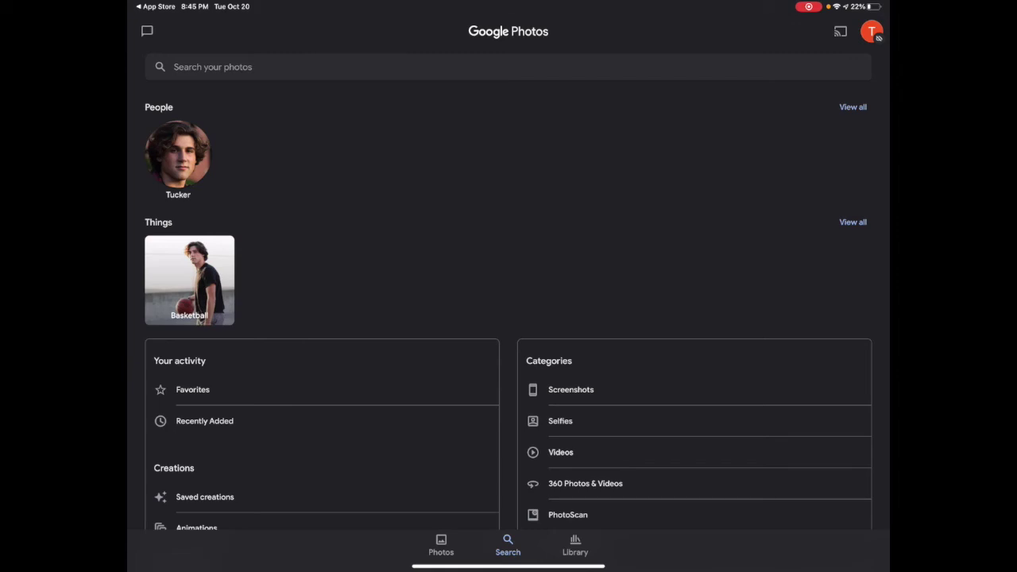
pyautogui.scroll(-5, 508, 318)
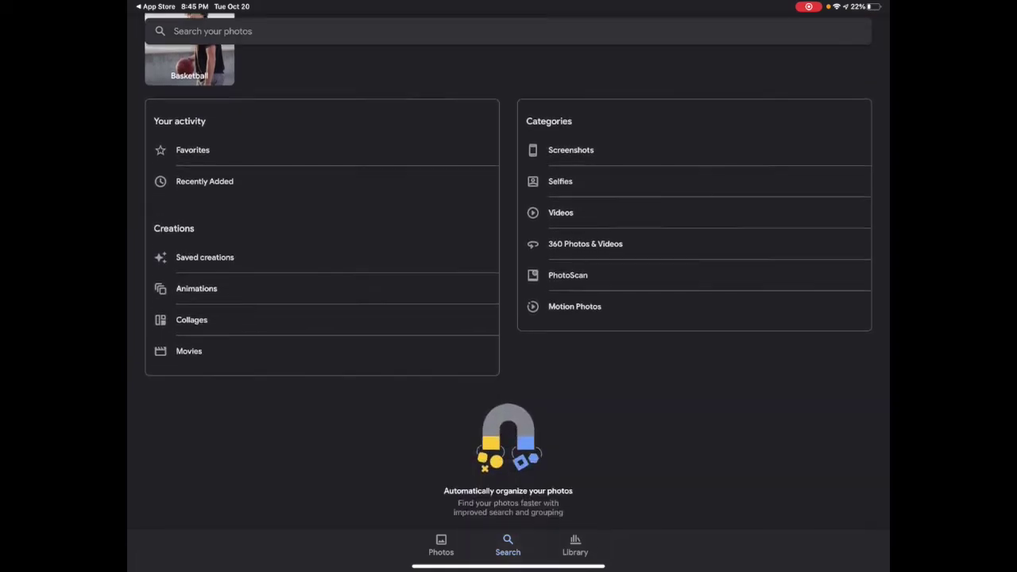
pyautogui.scroll(1, 508, 318)
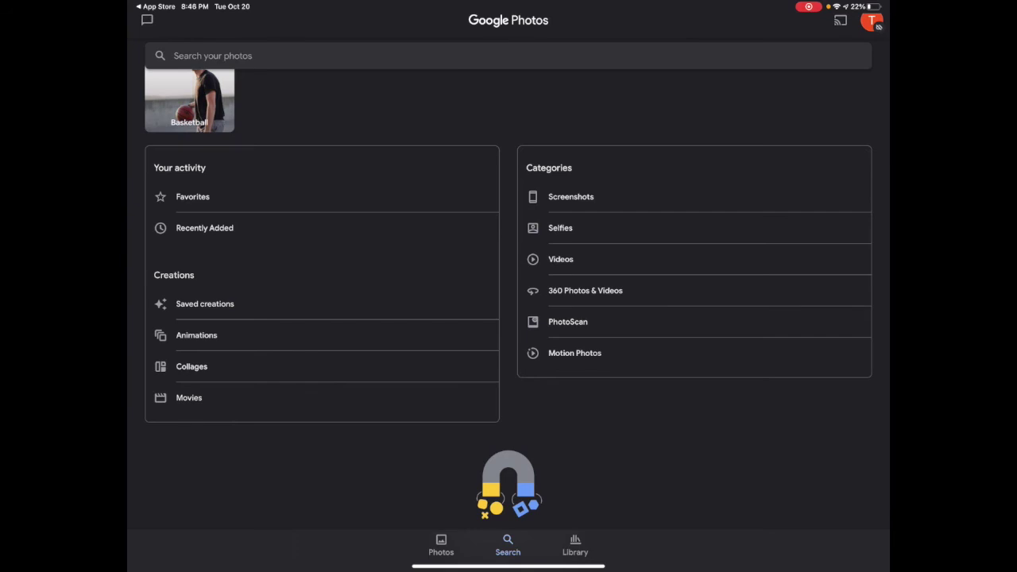
pyautogui.scroll(5, 508, 318)
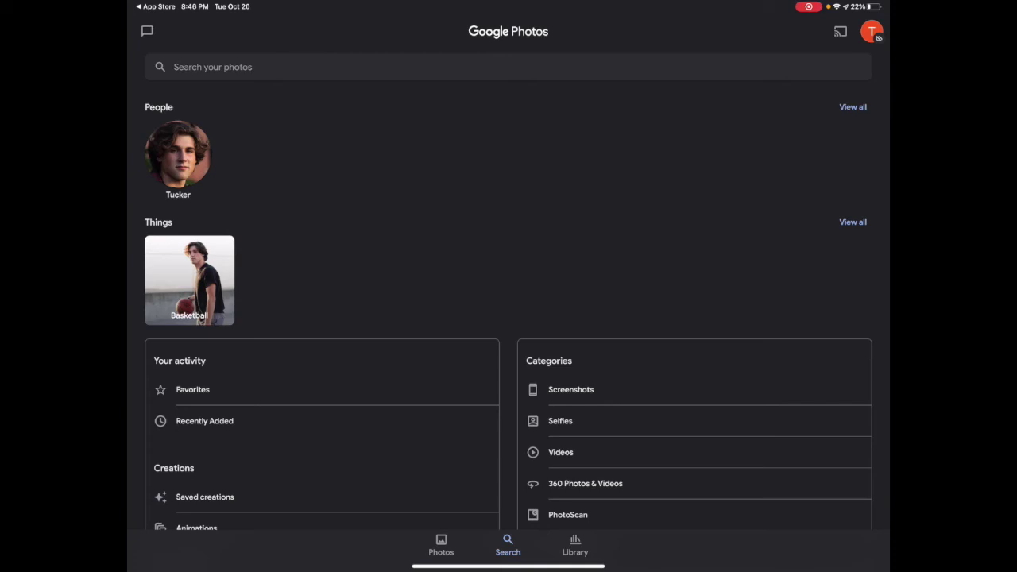
pyautogui.scroll(-3, 509, 318)
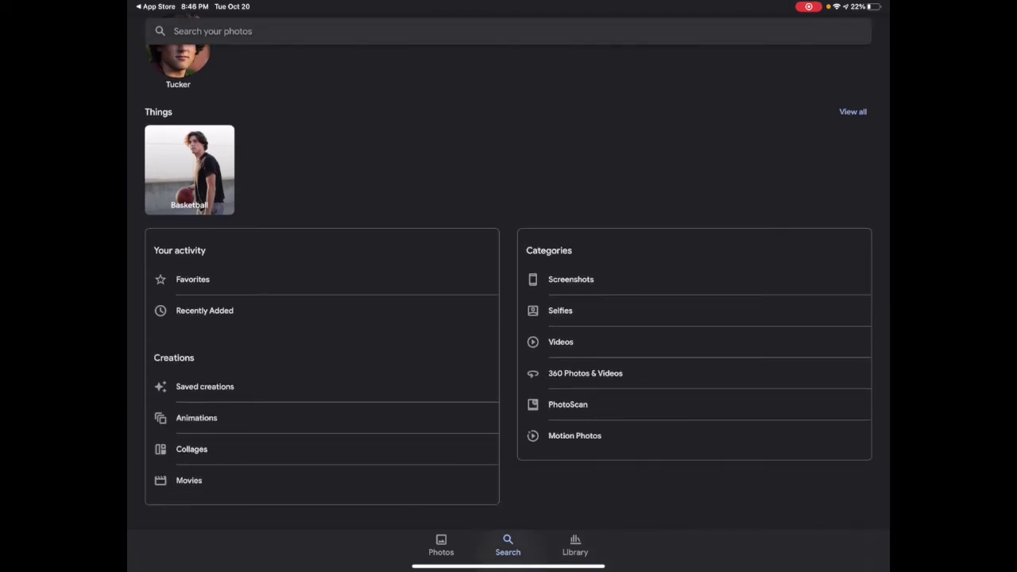
# Look at the photo search field and the Cast device connection options.
pyautogui.scroll(3, 508, 317)
pyautogui.click(212, 64)
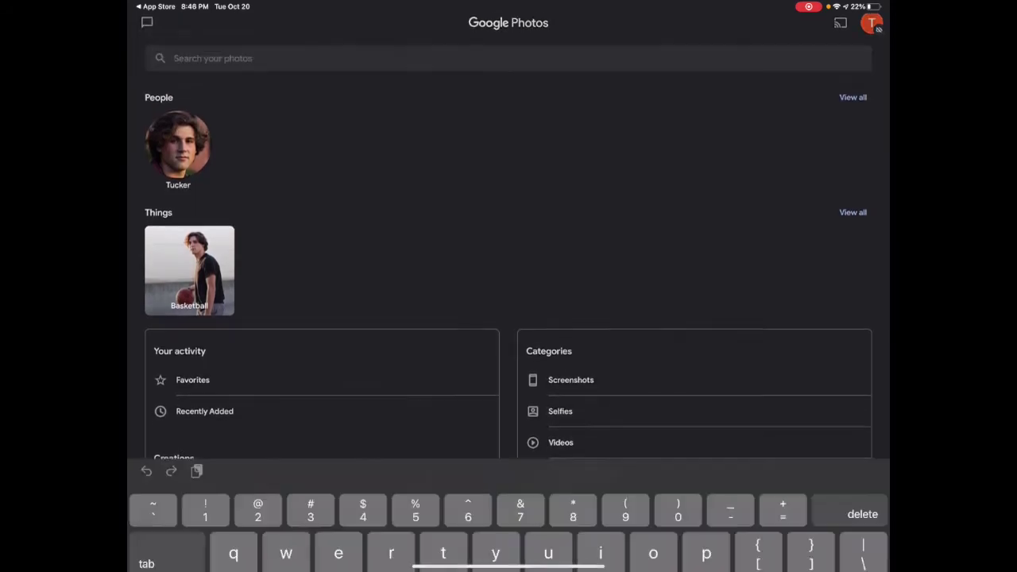
pyautogui.click(869, 545)
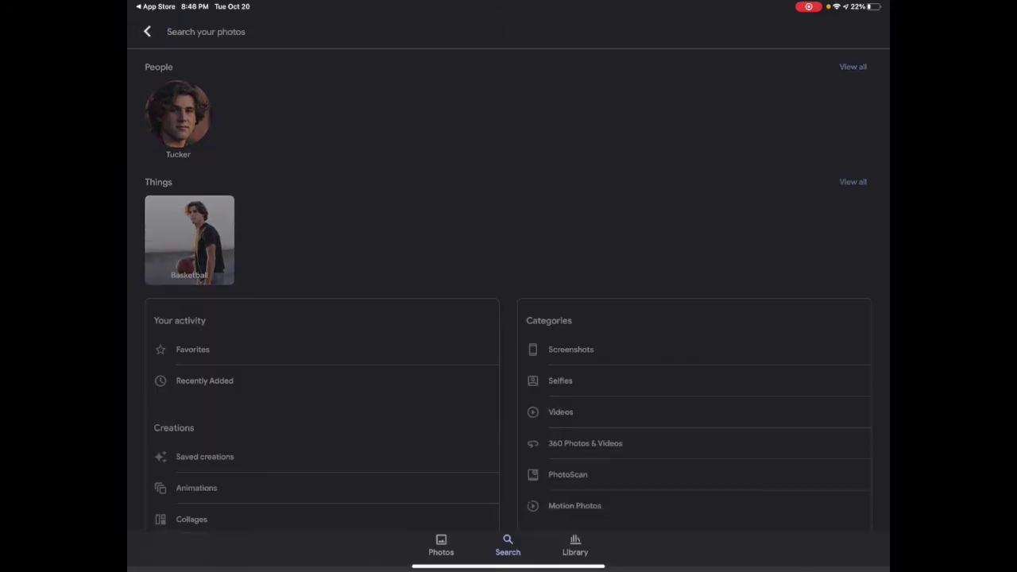
pyautogui.click(147, 31)
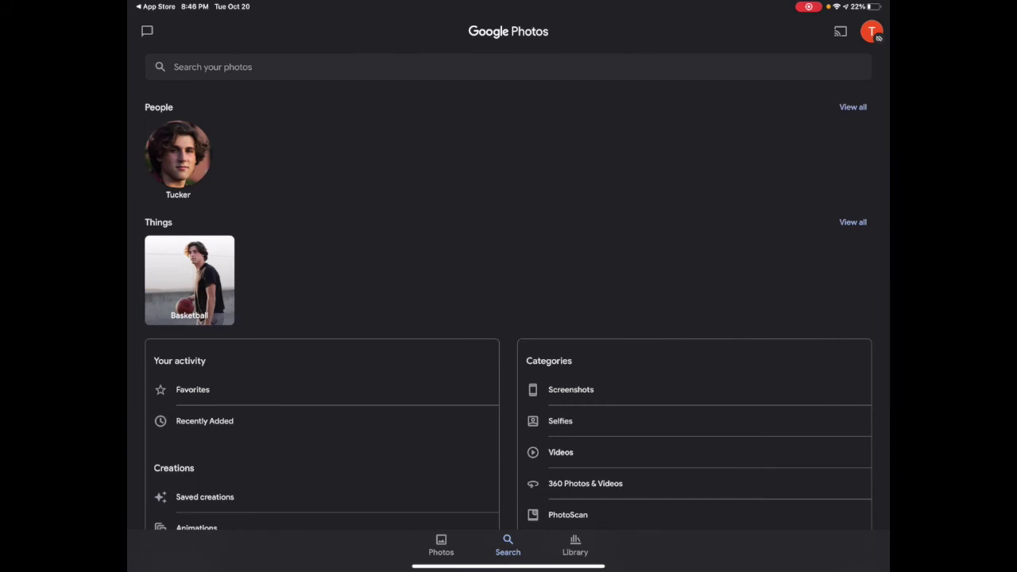
pyautogui.click(841, 31)
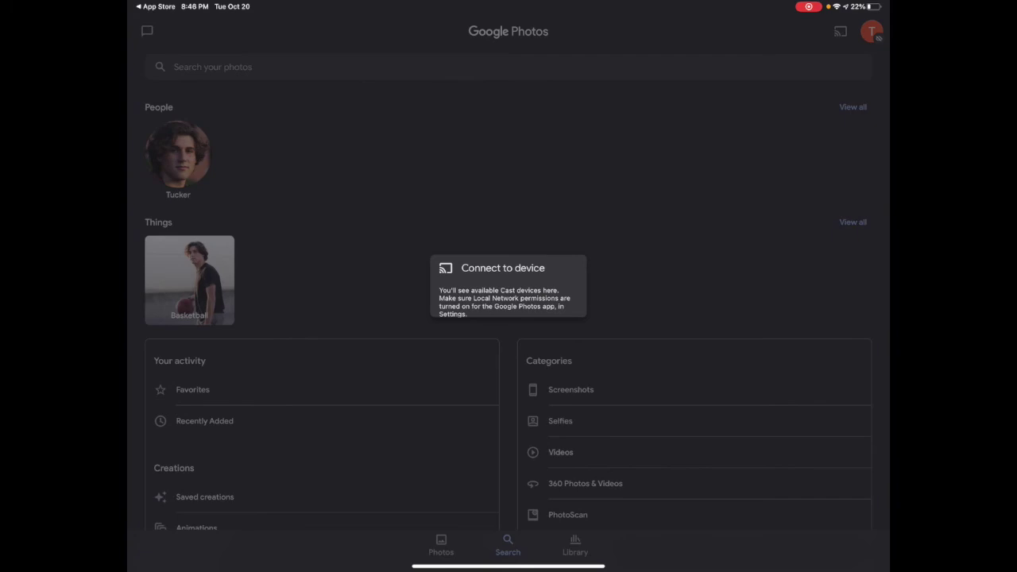
pyautogui.moveTo(842, 6); pyautogui.dragTo(826, 175)
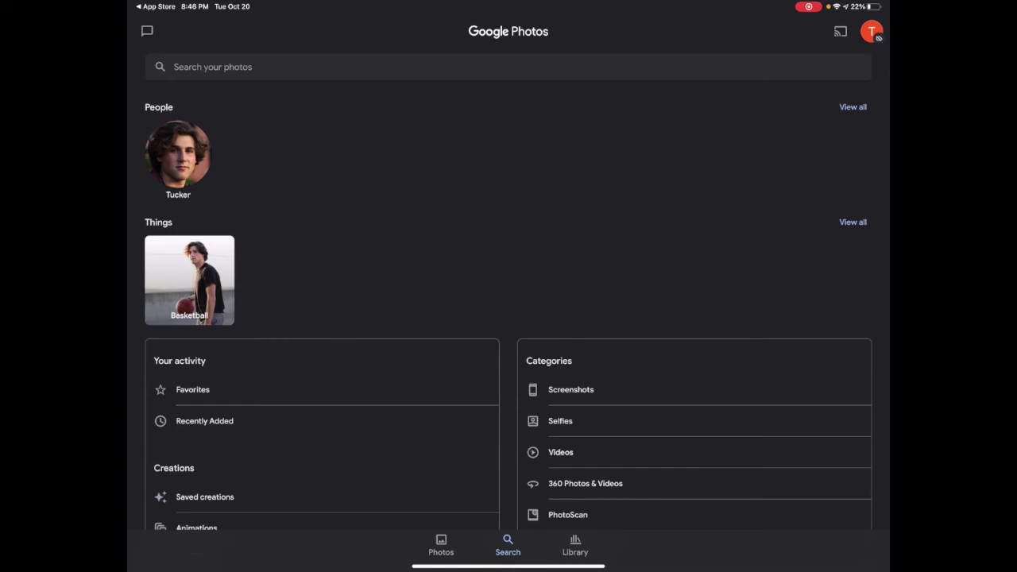
# Expand the list of shared items and browse the photos in the shared album "This for a test".
pyautogui.click(147, 31)
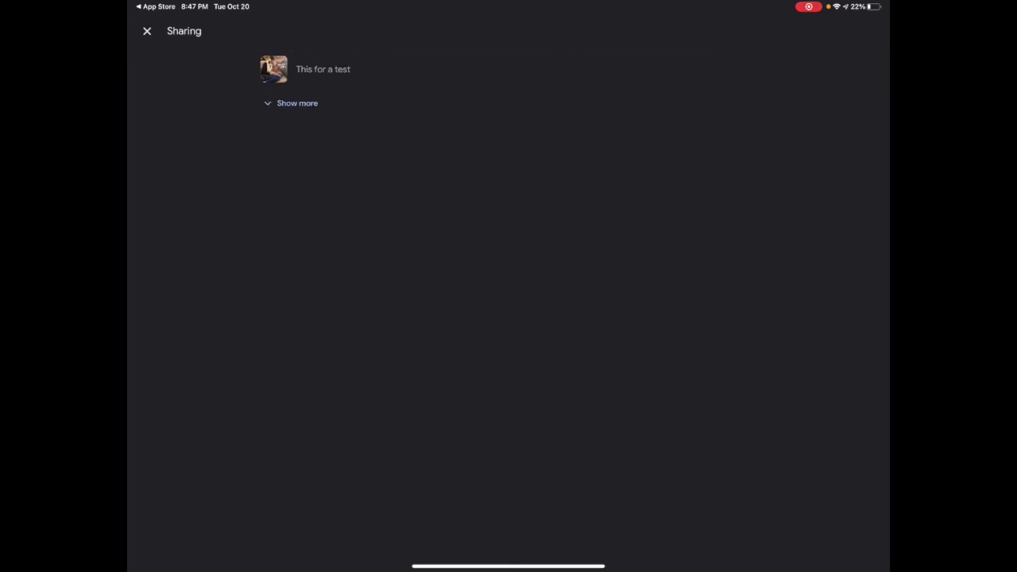
pyautogui.click(147, 31)
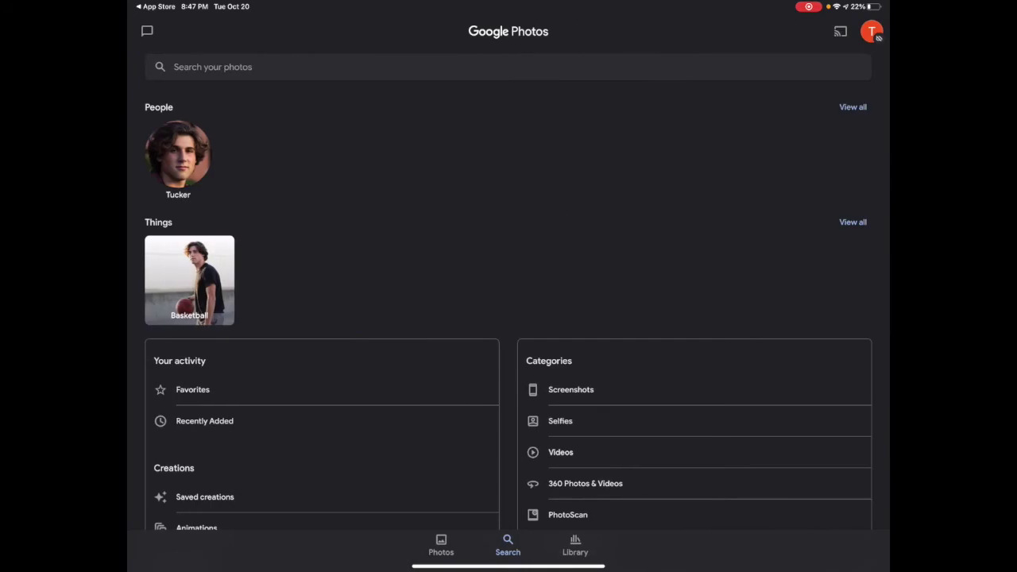
pyautogui.click(147, 31)
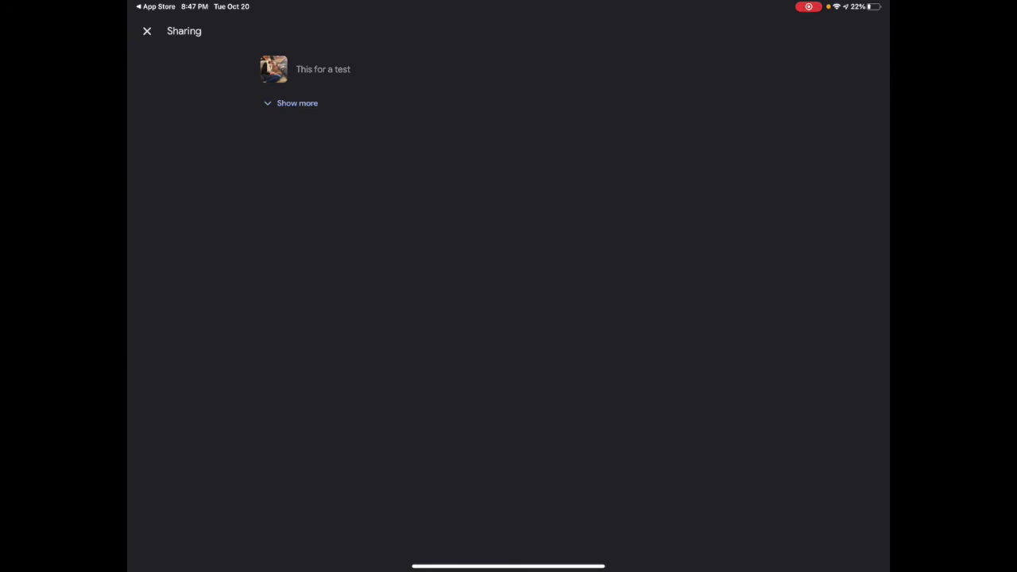
pyautogui.click(294, 104)
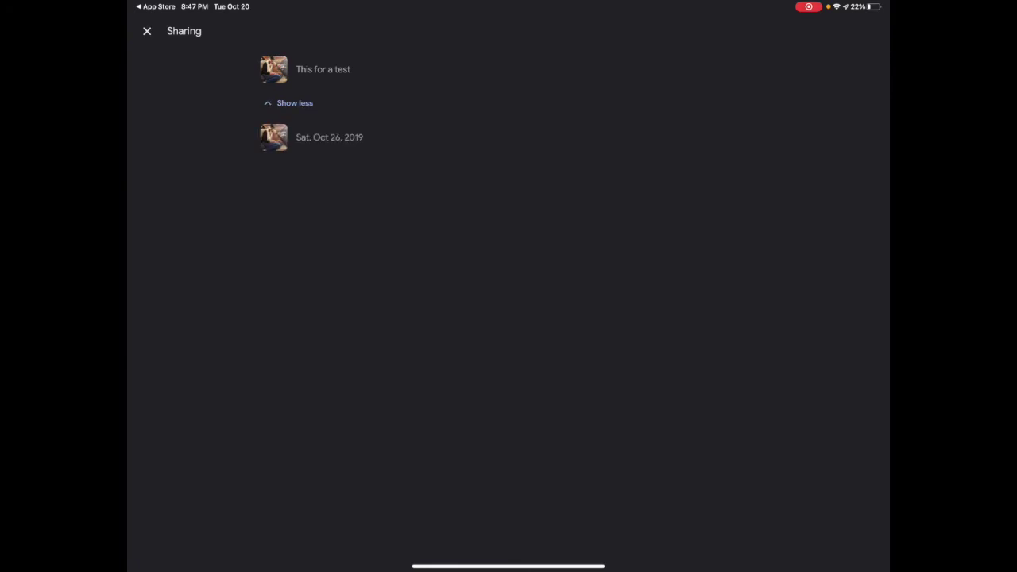
pyautogui.click(323, 70)
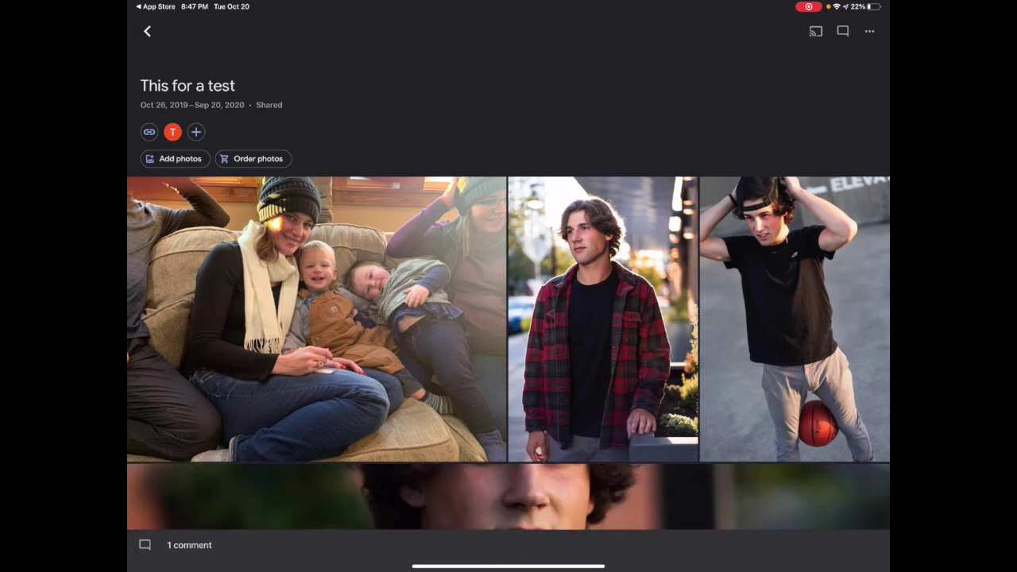
pyautogui.scroll(-2, 508, 302)
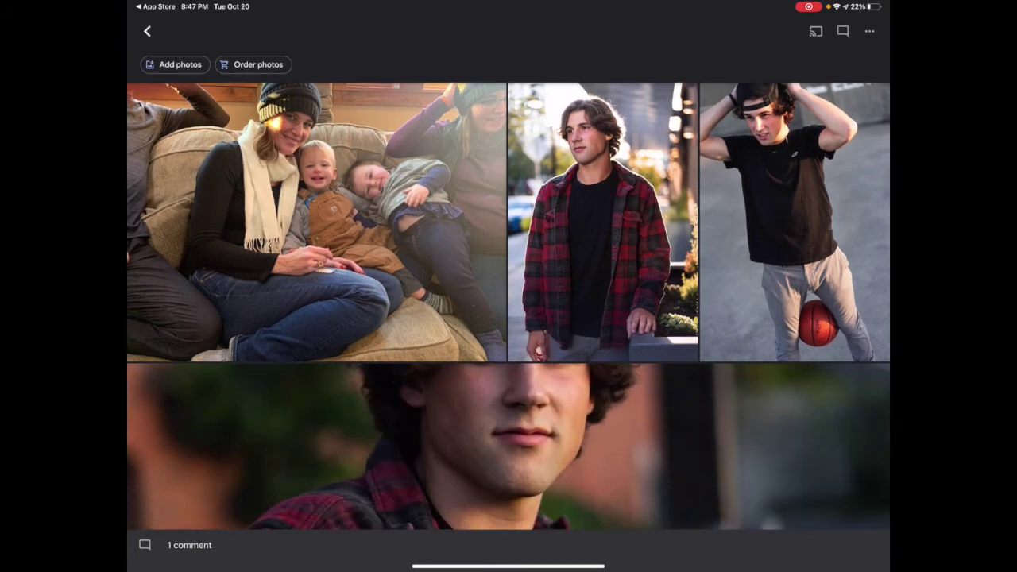
pyautogui.scroll(1, 509, 302)
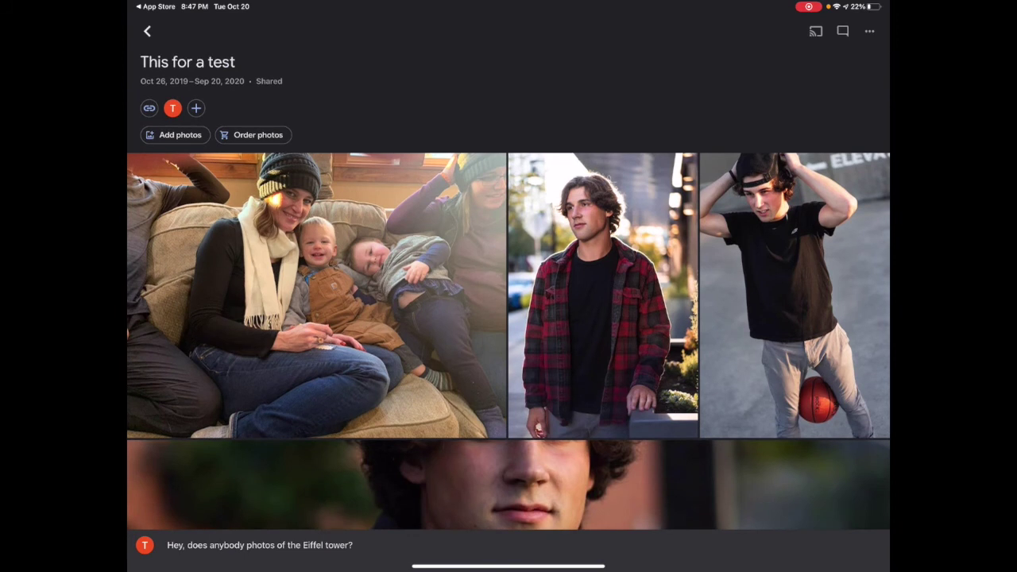
# Look through the suggested contacts for inviting to the shared album, and check its photo ordering option.
pyautogui.click(196, 108)
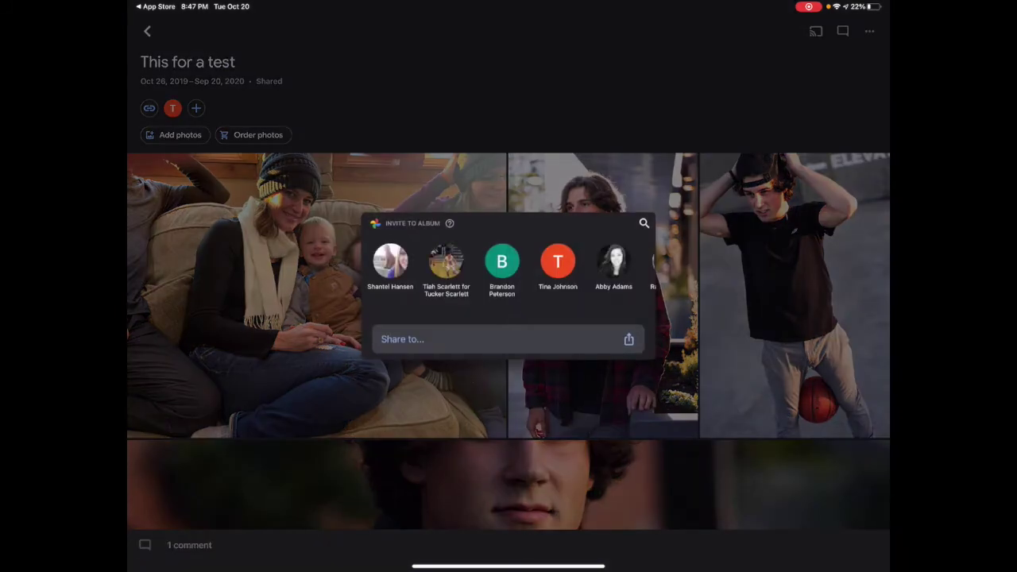
pyautogui.hscroll(3, 508, 266)
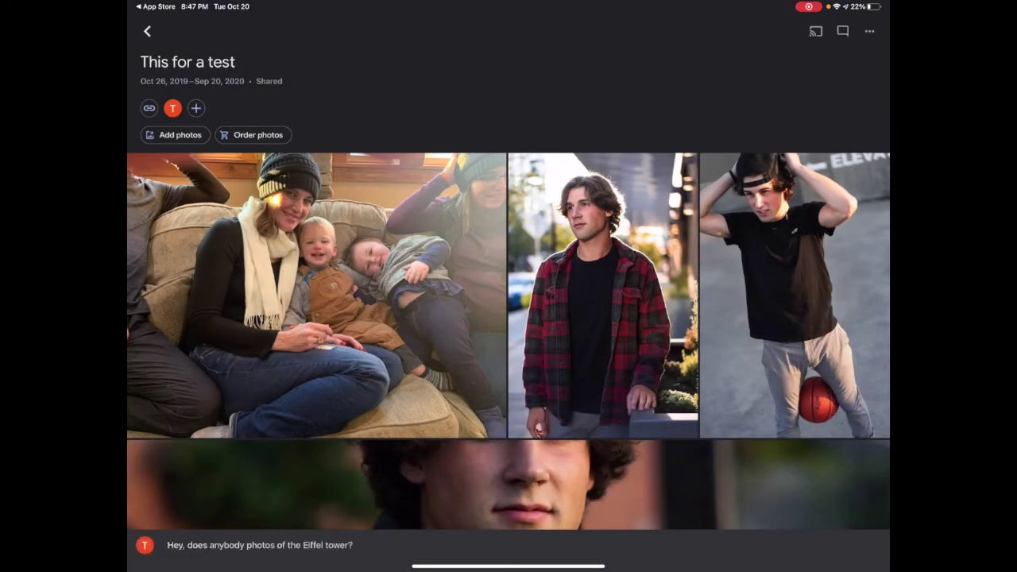
pyautogui.click(252, 135)
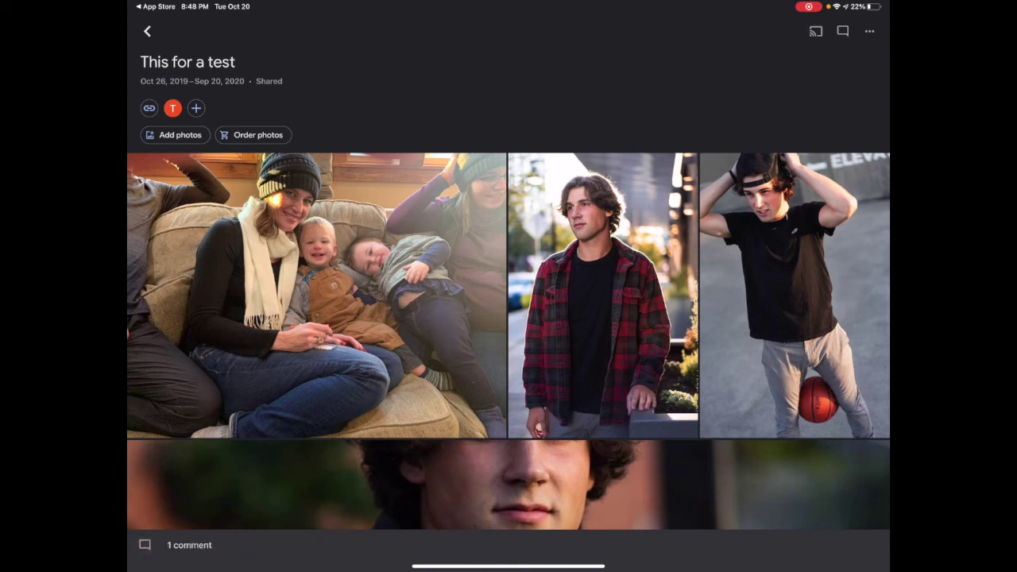
# Review the shared album's activity feed of photos, comments and likes, and look at the album's further options.
pyautogui.scroll(-2, 508, 302)
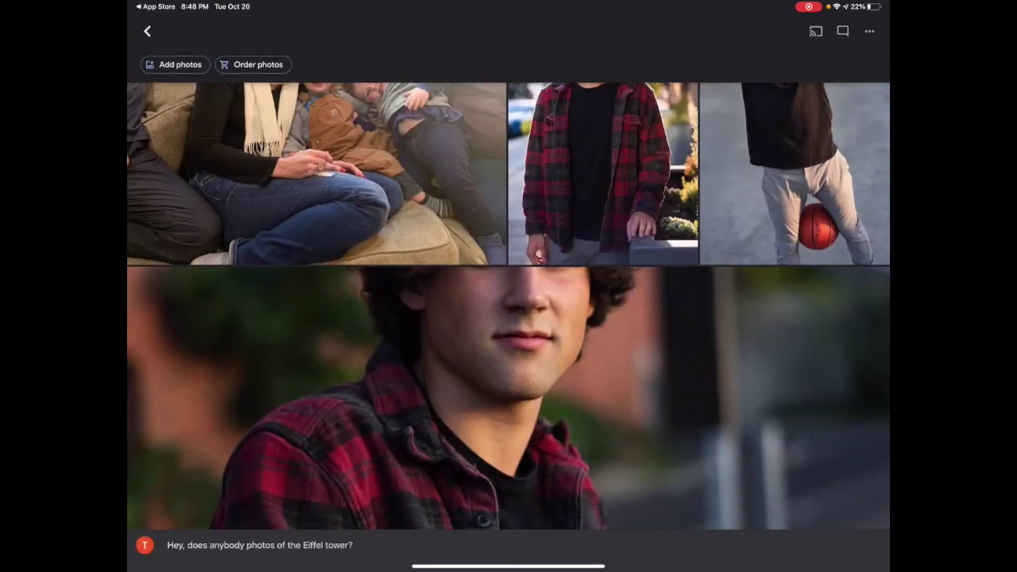
pyautogui.scroll(3, 509, 305)
pyautogui.click(602, 318)
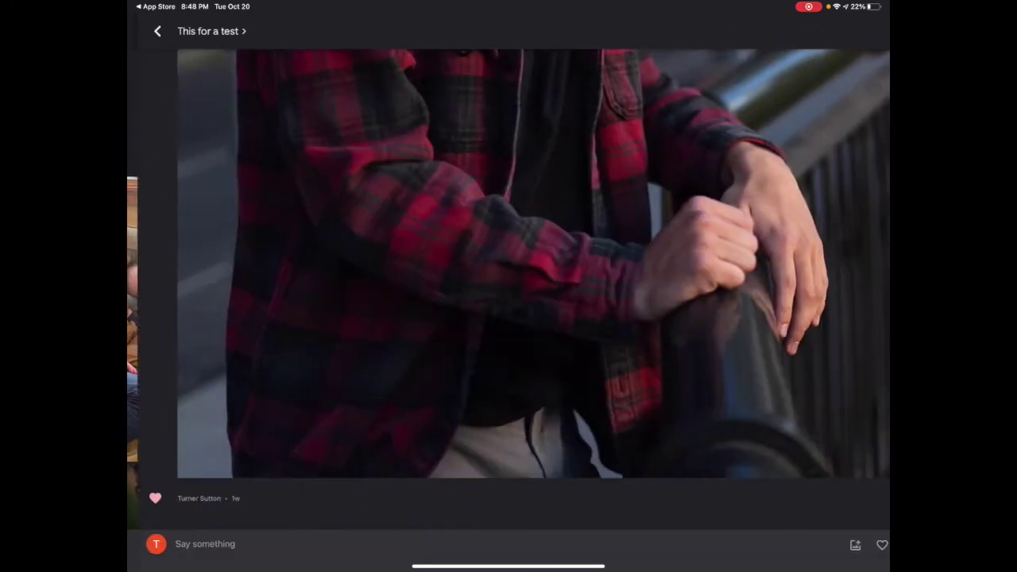
pyautogui.click(147, 31)
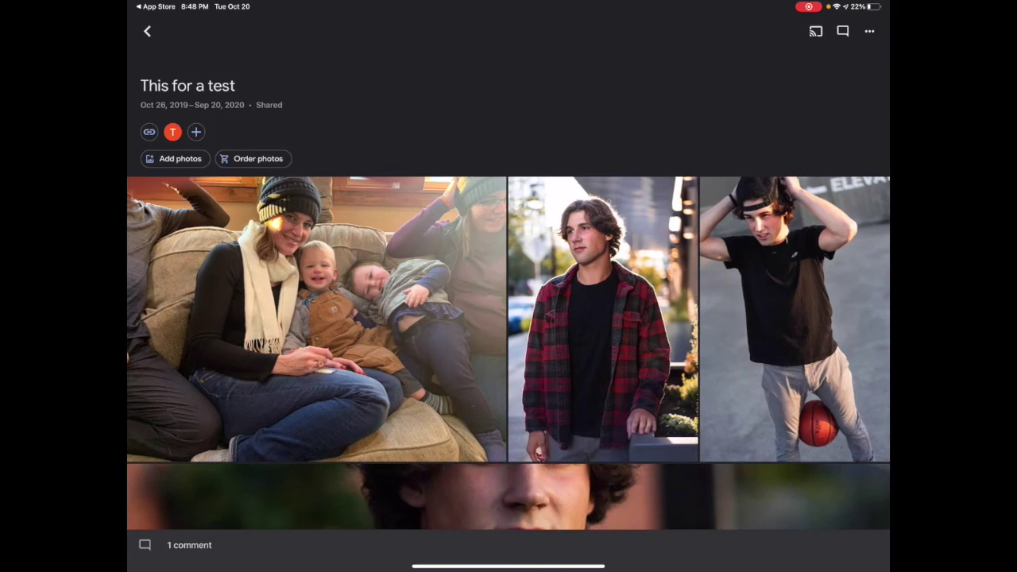
pyautogui.click(601, 318)
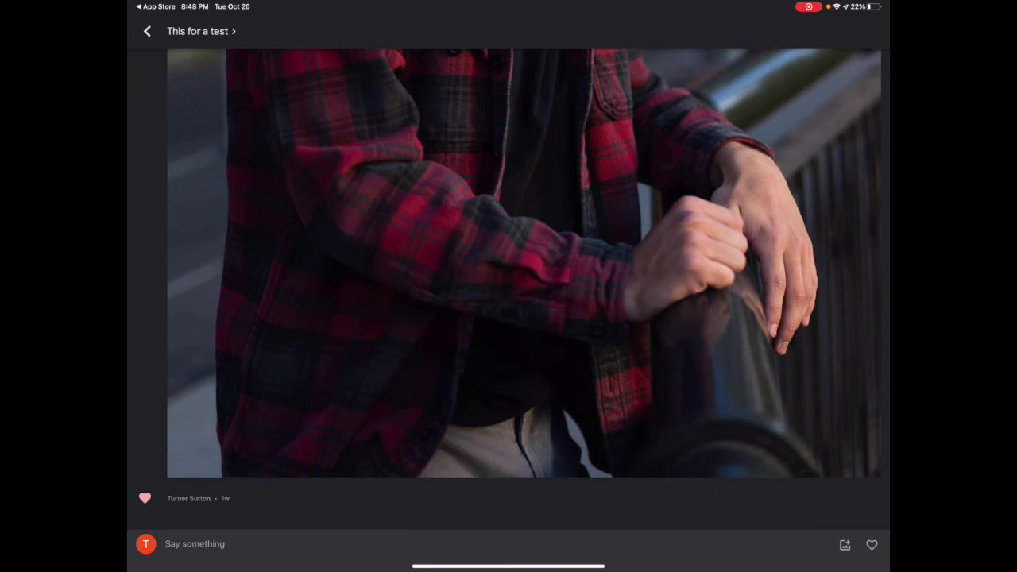
pyautogui.scroll(10, 525, 286)
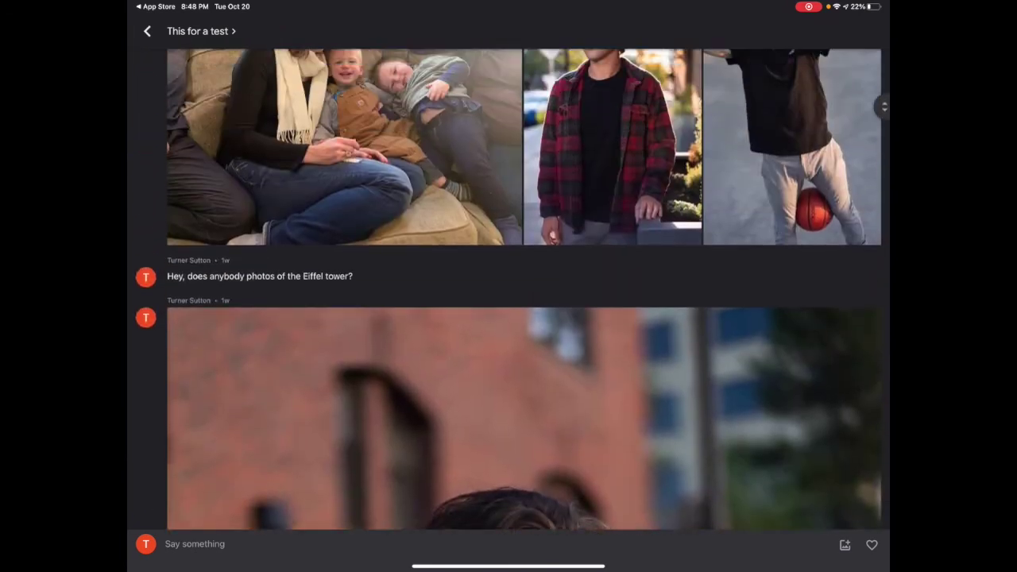
pyautogui.scroll(-2, 524, 286)
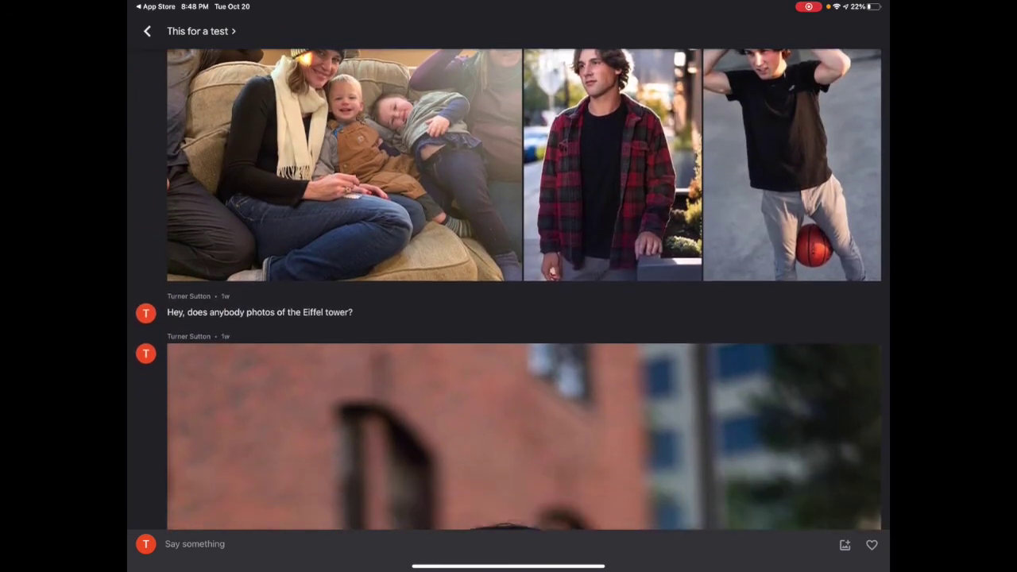
pyautogui.scroll(-10, 524, 286)
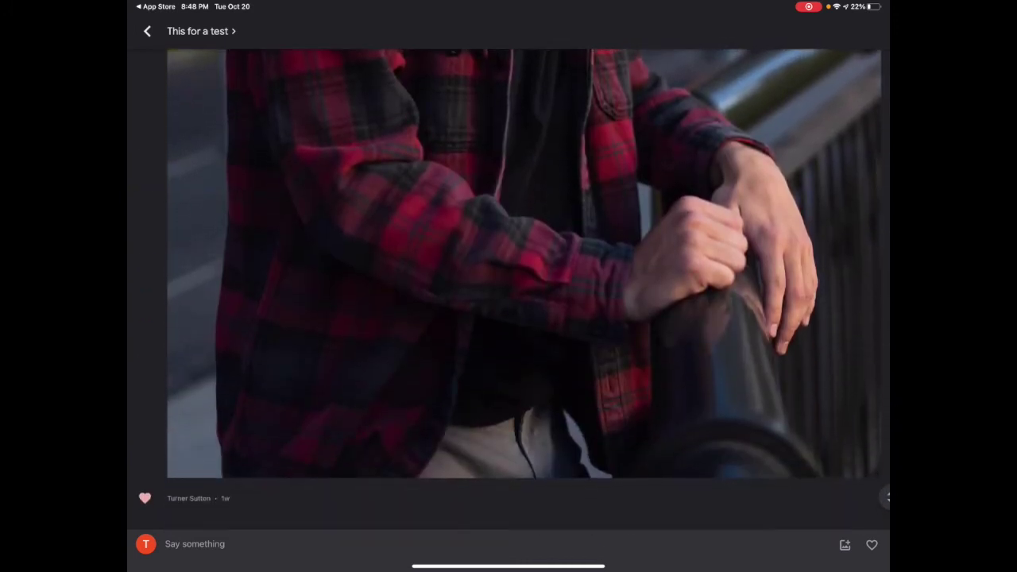
pyautogui.click(198, 31)
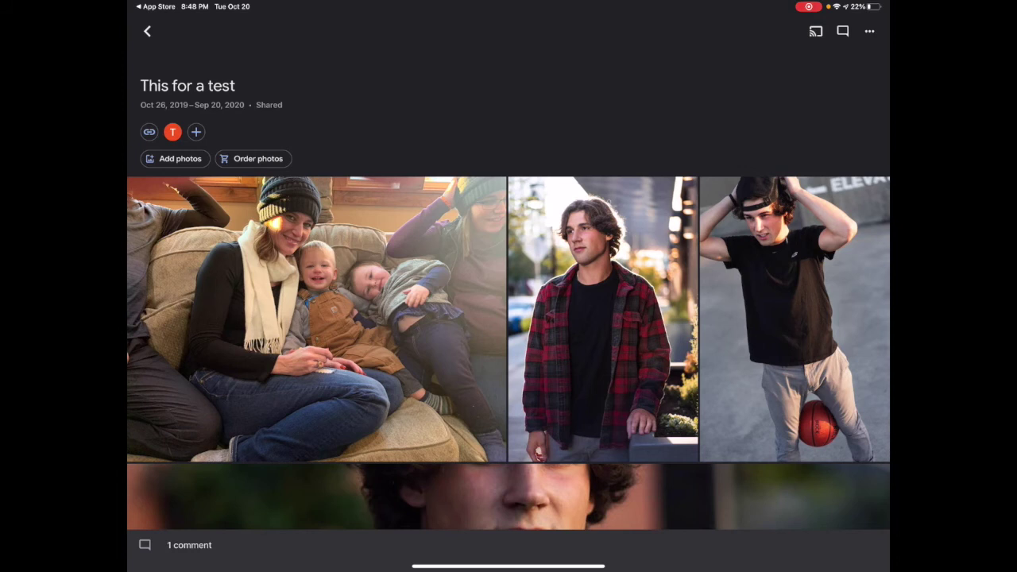
pyautogui.click(869, 31)
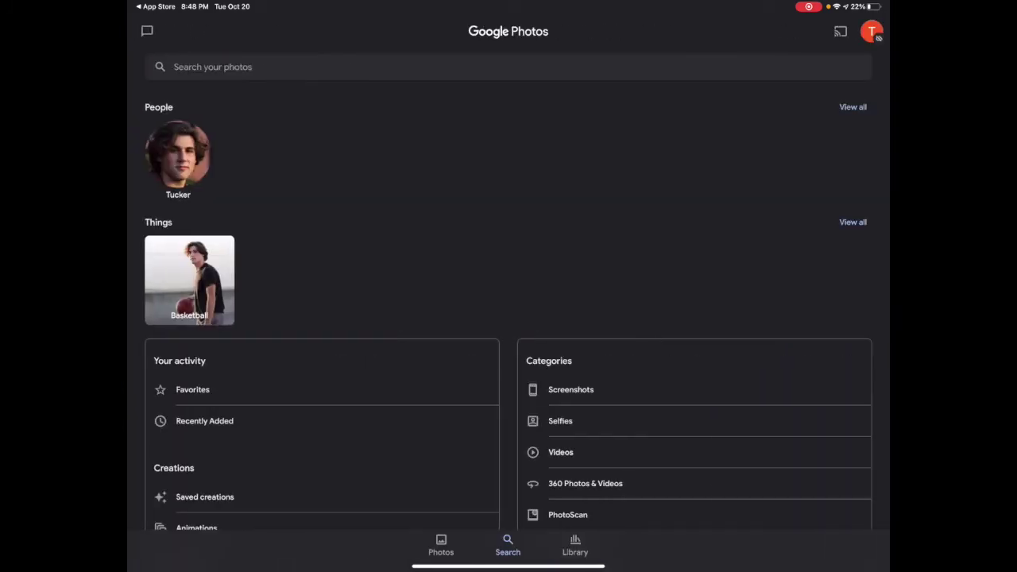
# Look over the Library page and the search page's Basketball photos, and open the account menu from the Library.
pyautogui.click(574, 545)
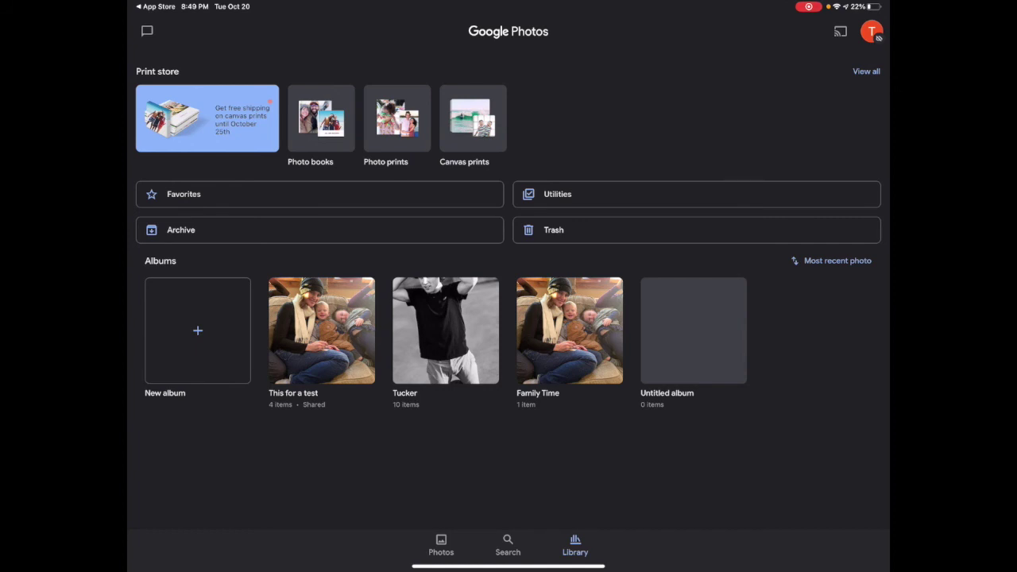
pyautogui.click(508, 545)
pyautogui.scroll(-3, 507, 524)
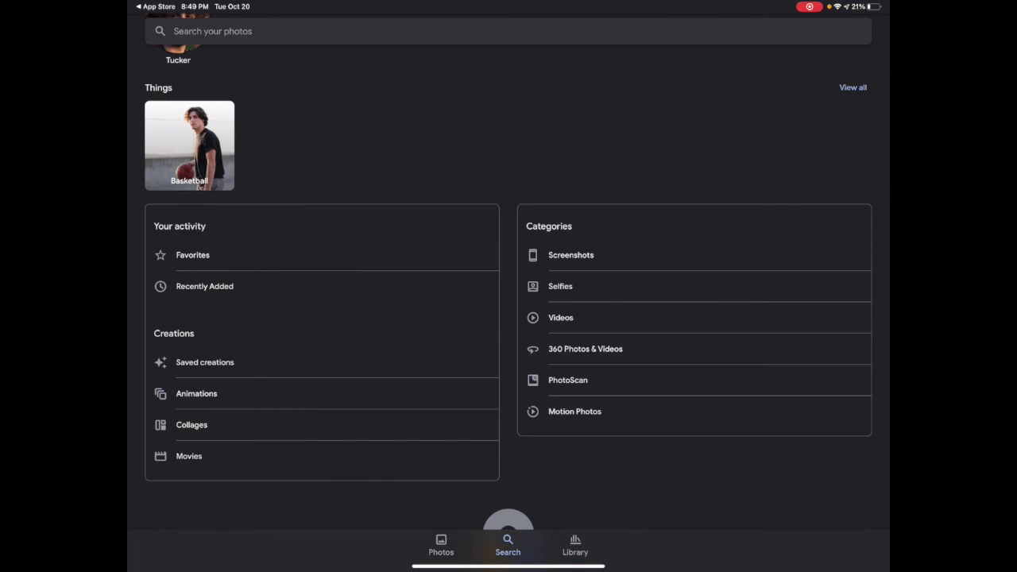
pyautogui.click(189, 146)
pyautogui.click(154, 32)
pyautogui.click(575, 544)
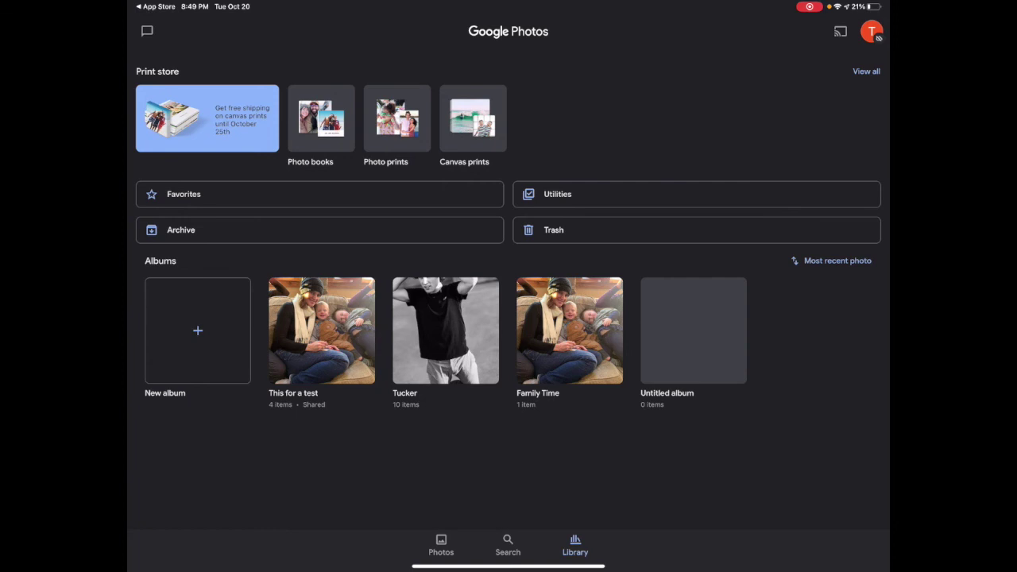
pyautogui.click(871, 31)
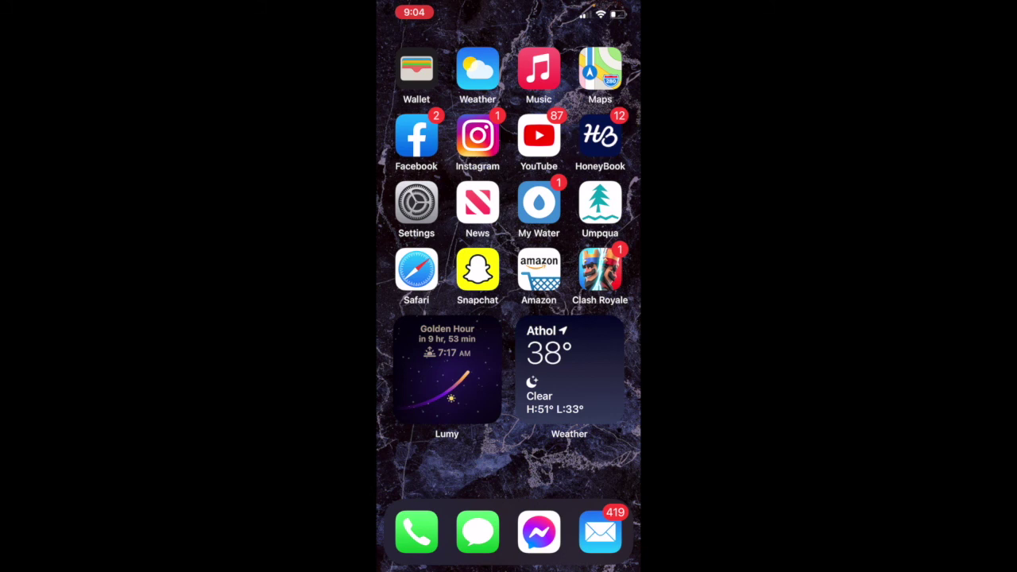
# Switch to the iPhone and open Google Photos from the App Store's "google photos" search results.
pyautogui.moveTo(509, 239); pyautogui.dragTo(508, 366)
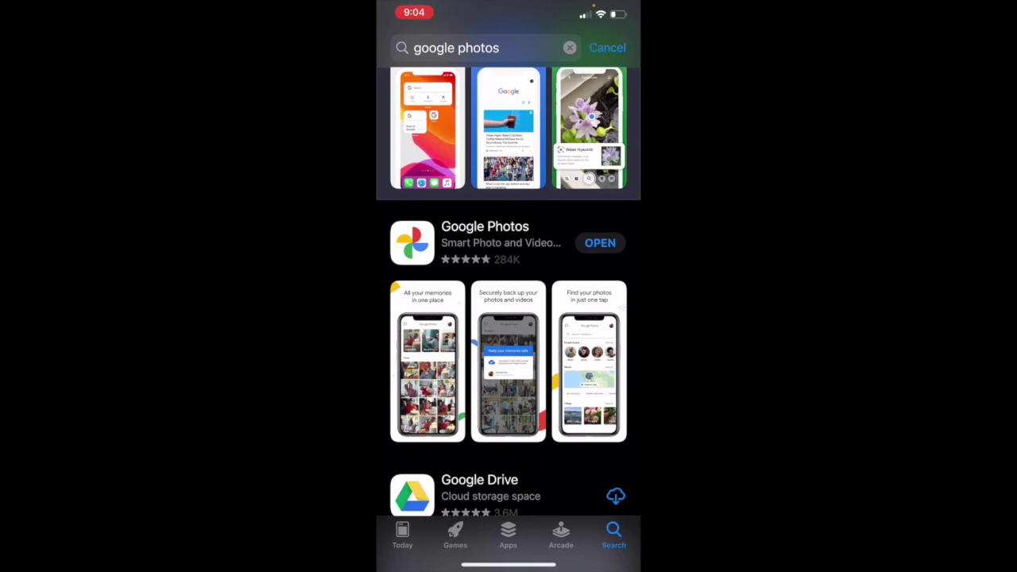
pyautogui.scroll(-1, 508, 318)
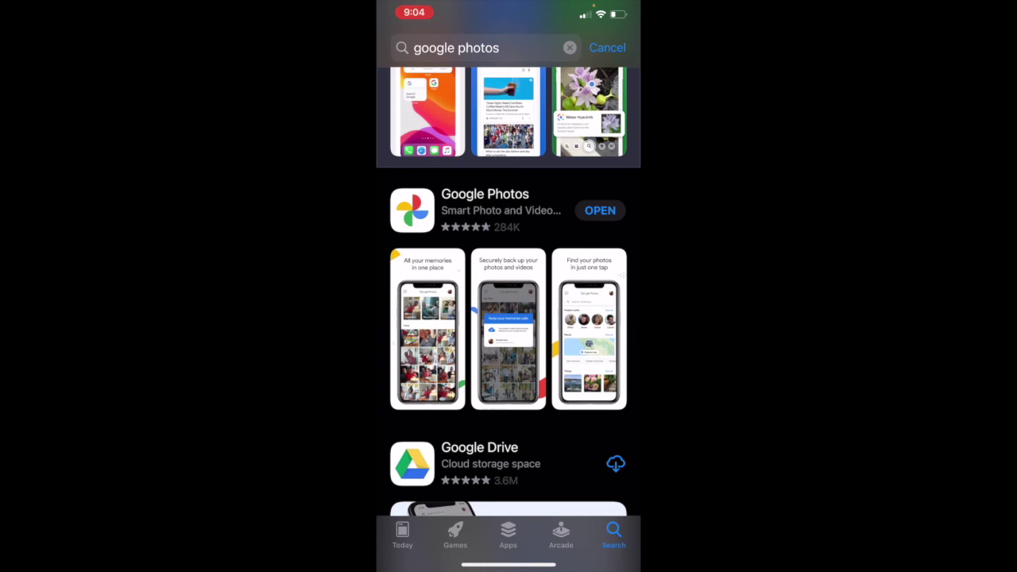
pyautogui.click(600, 210)
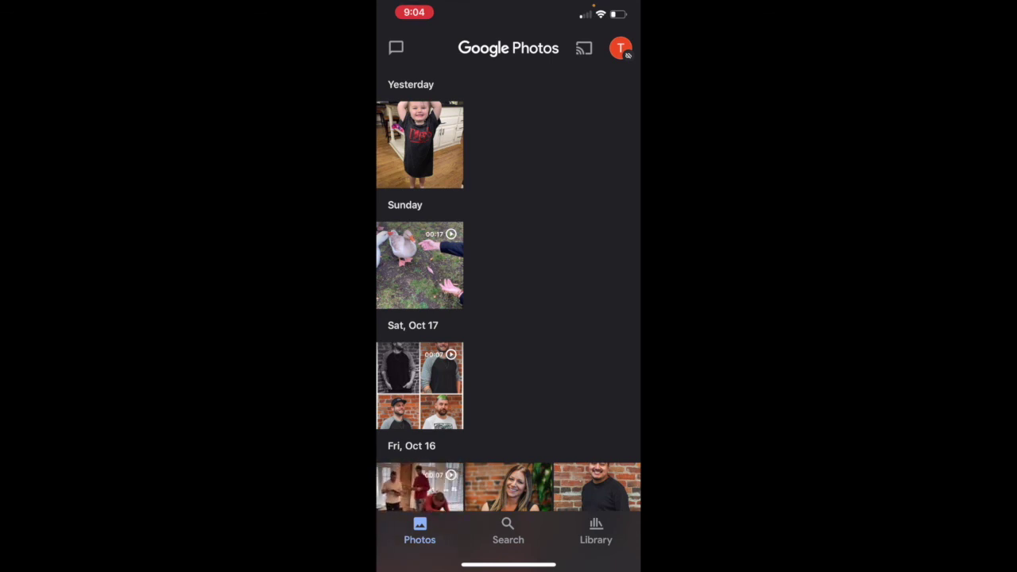
# Look through the phone app's Cast permission notice, Sharing page and account menu.
pyautogui.click(584, 49)
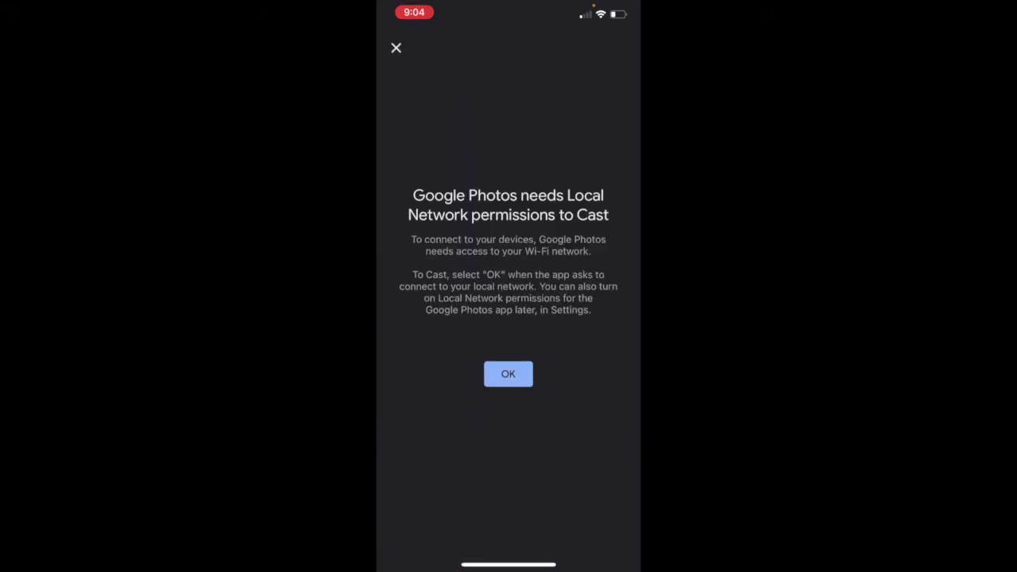
pyautogui.click(506, 373)
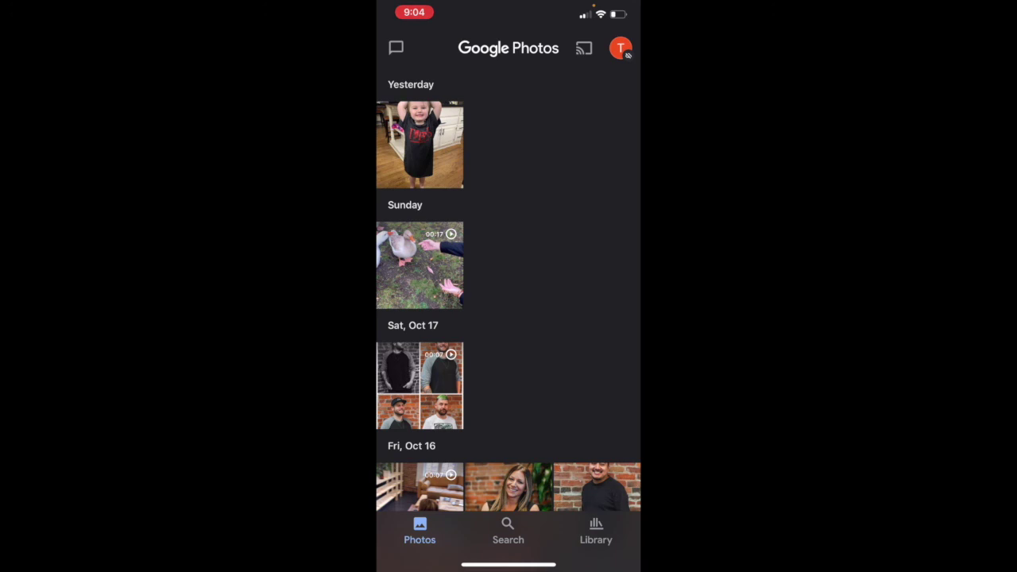
pyautogui.click(396, 48)
pyautogui.click(395, 48)
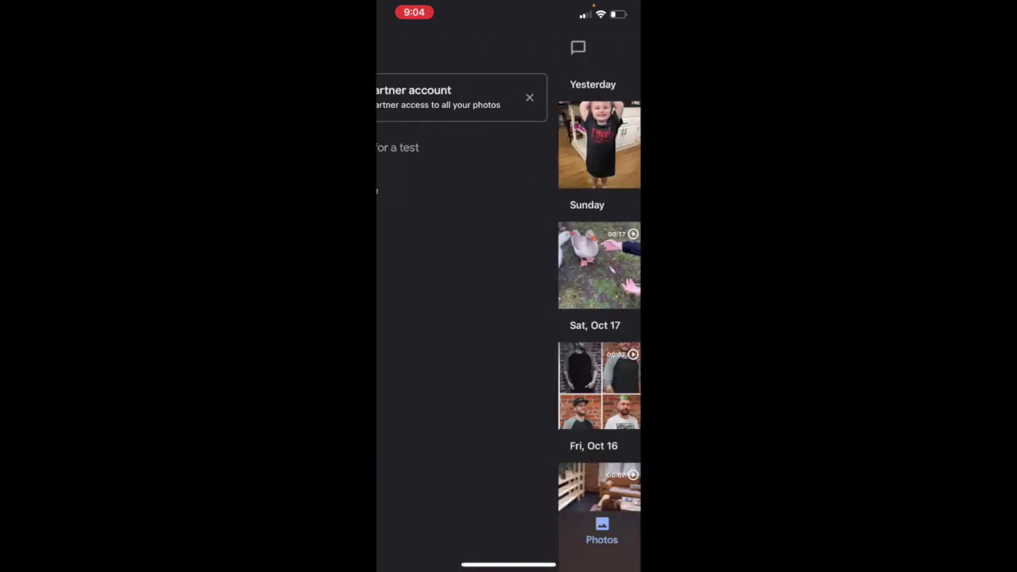
pyautogui.click(621, 48)
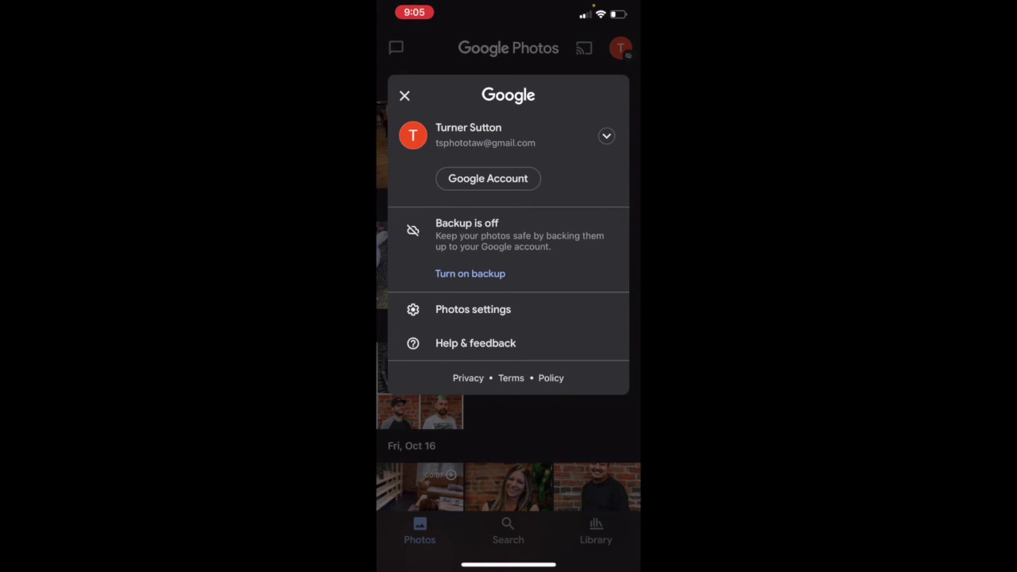
# Close the account menu and look over the recent photos and videos in the Photos timeline.
pyautogui.click(404, 96)
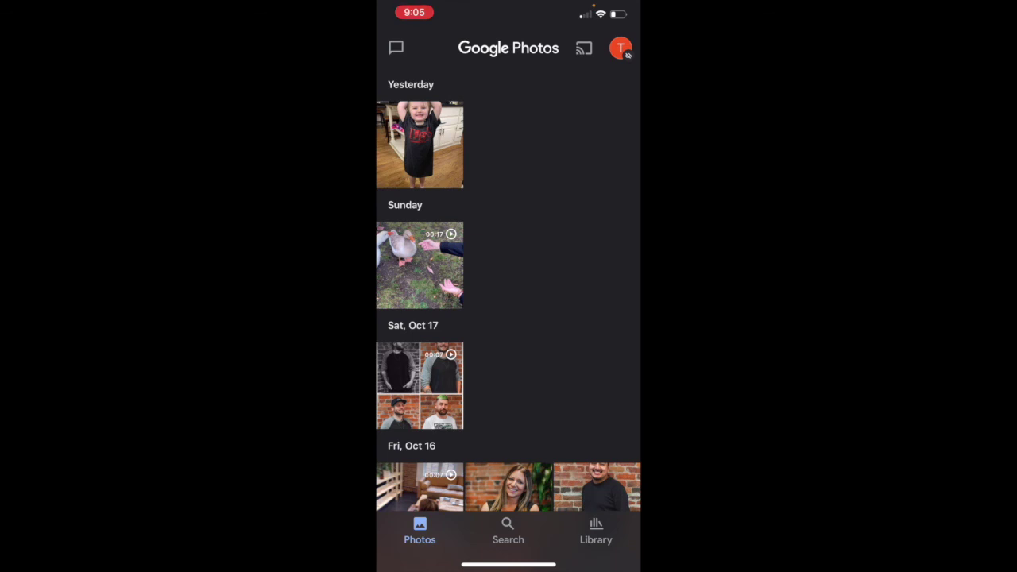
pyautogui.scroll(-3, 508, 302)
pyautogui.scroll(3, 509, 301)
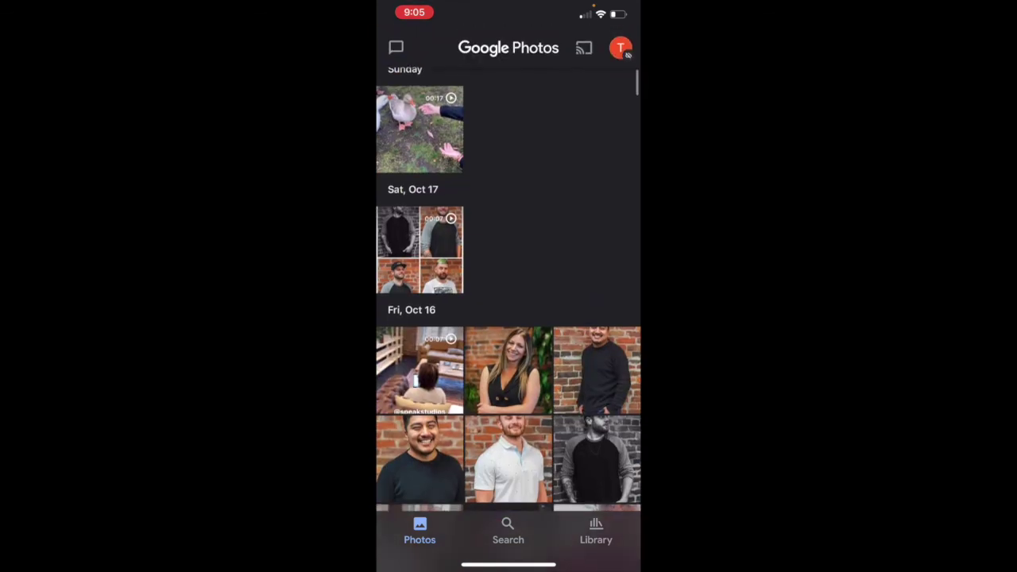
pyautogui.click(420, 267)
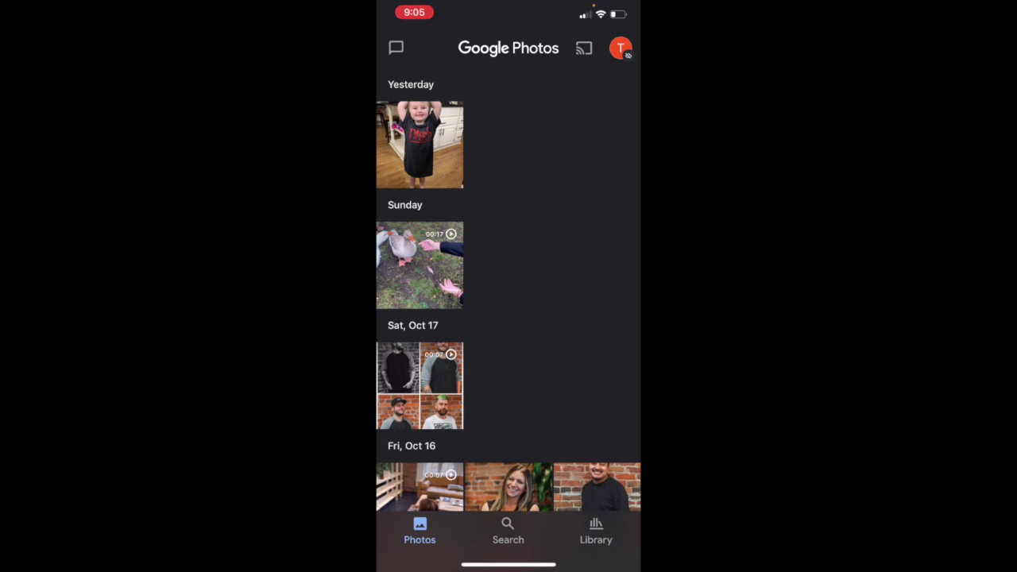
# Examine the Search page's People, Things, Your activity, Categories and Creations sections.
pyautogui.click(507, 531)
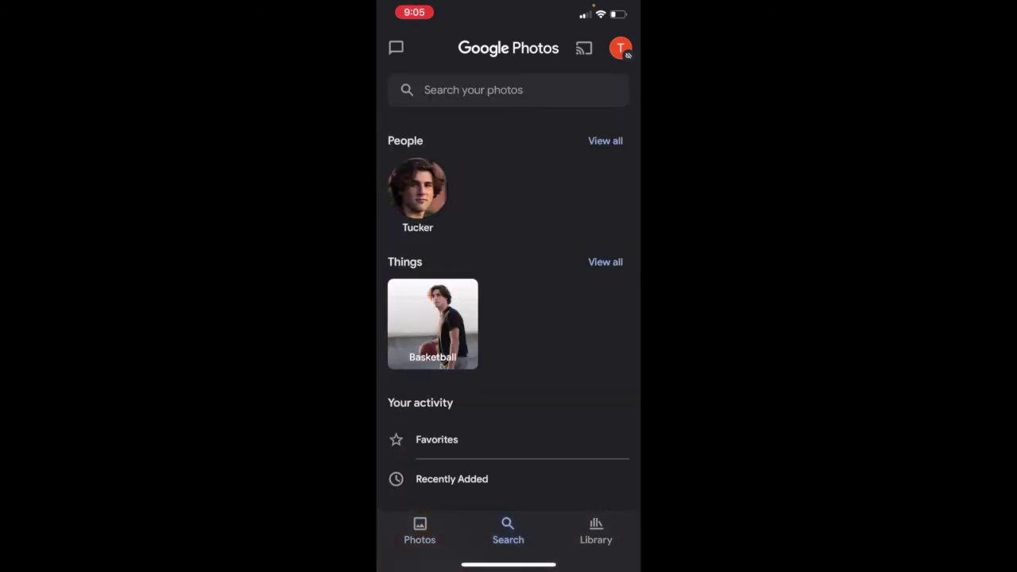
pyautogui.scroll(-10, 508, 318)
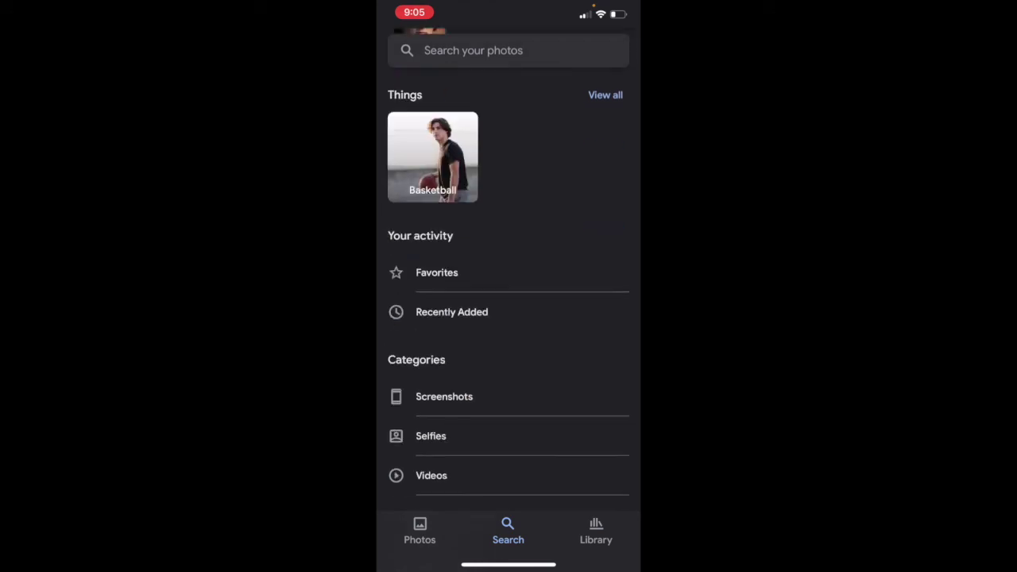
pyautogui.scroll(10, 509, 318)
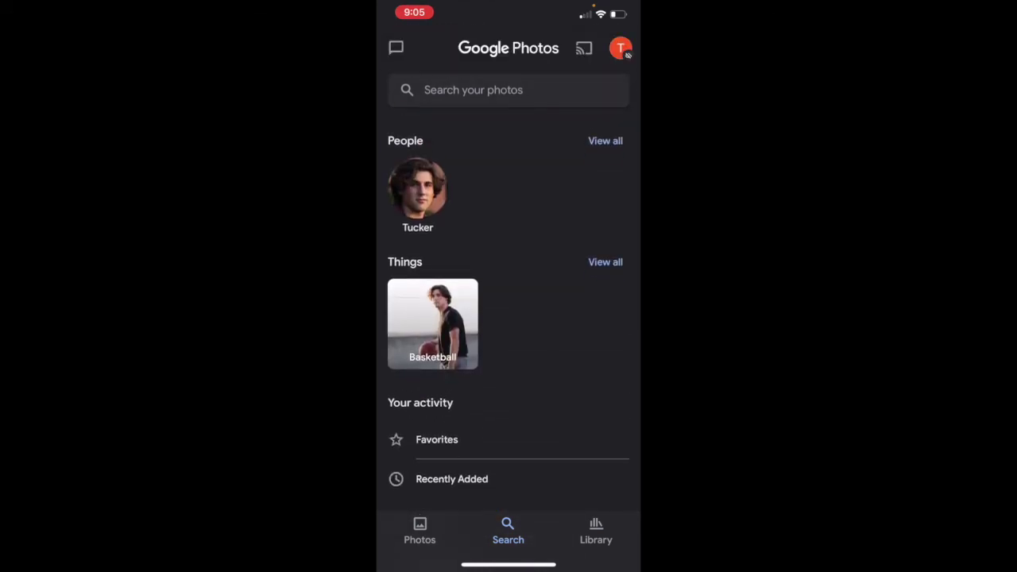
pyautogui.scroll(-3, 508, 318)
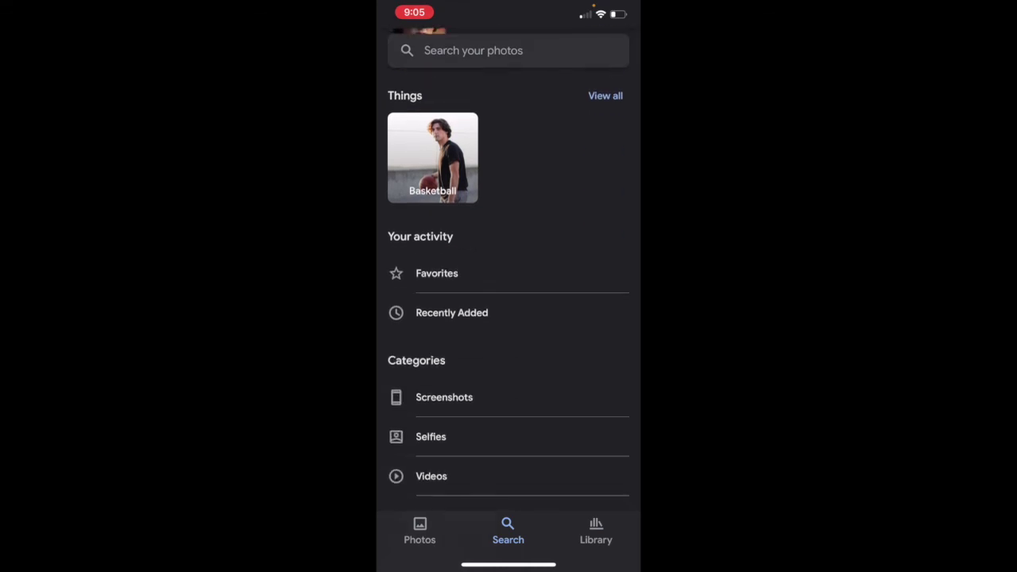
pyautogui.scroll(-3, 509, 318)
pyautogui.scroll(-2, 508, 302)
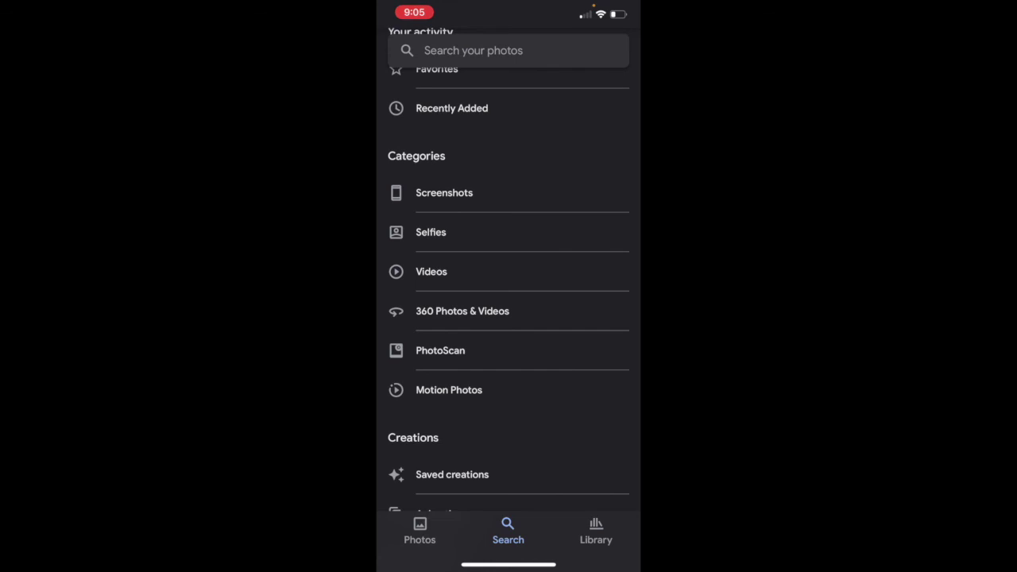
pyautogui.scroll(-3, 508, 318)
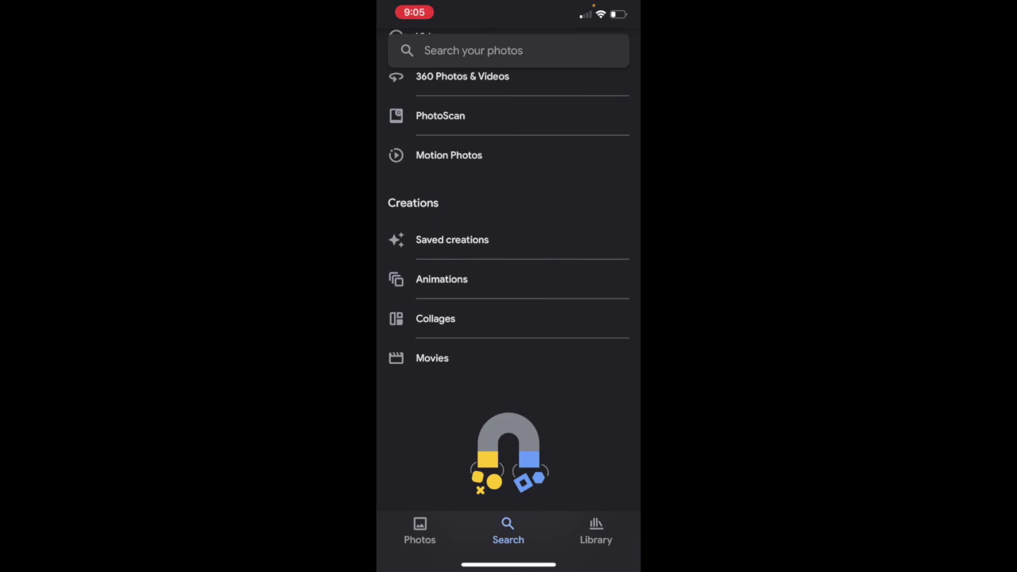
pyautogui.scroll(15, 508, 318)
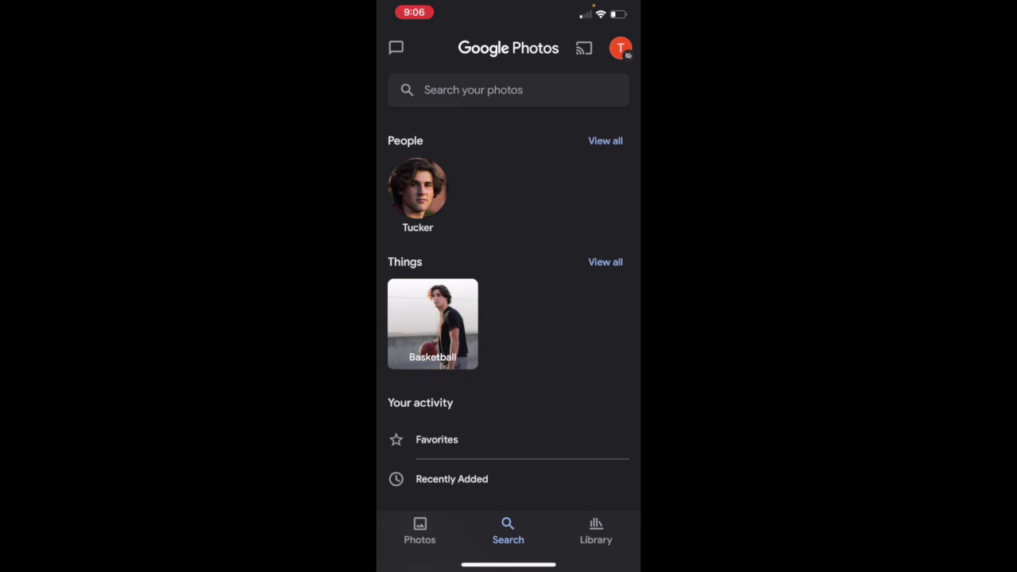
# Review the Library's Utilities for creating, organizing and importing photos, and look over the Library's albums.
pyautogui.click(596, 531)
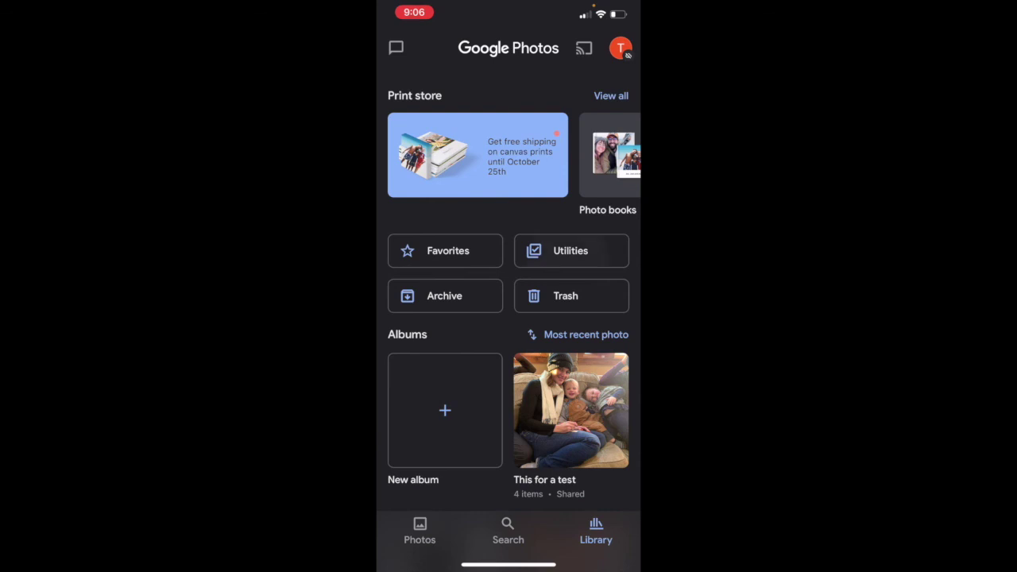
pyautogui.click(571, 250)
pyautogui.scroll(-5, 508, 318)
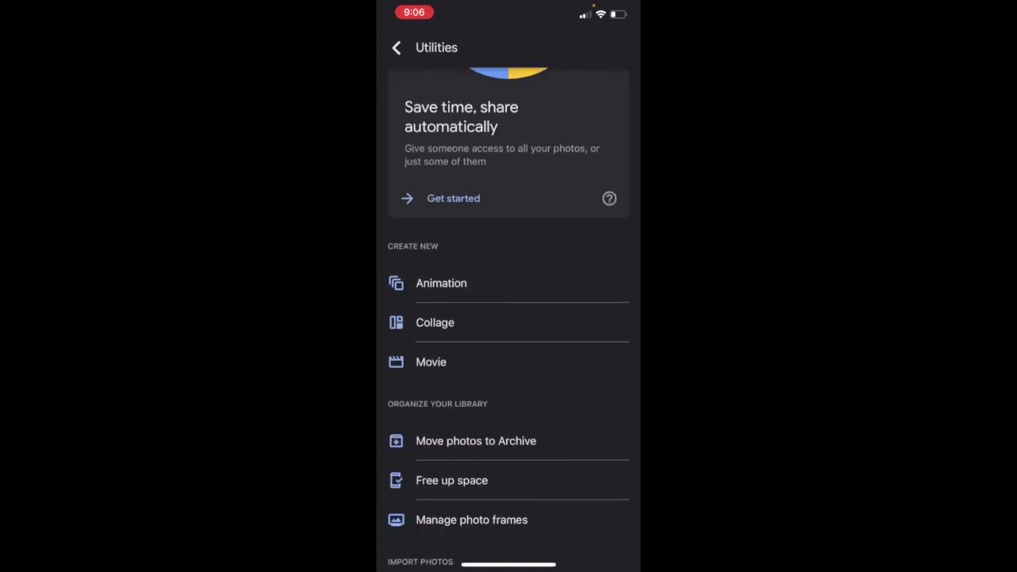
pyautogui.scroll(-1, 508, 318)
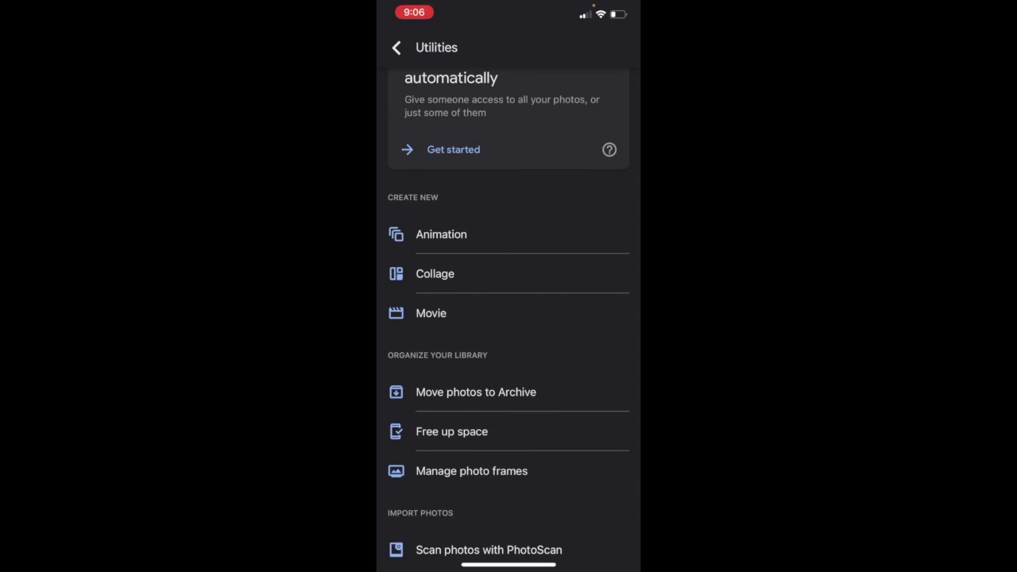
pyautogui.scroll(-2, 508, 318)
pyautogui.scroll(5, 509, 317)
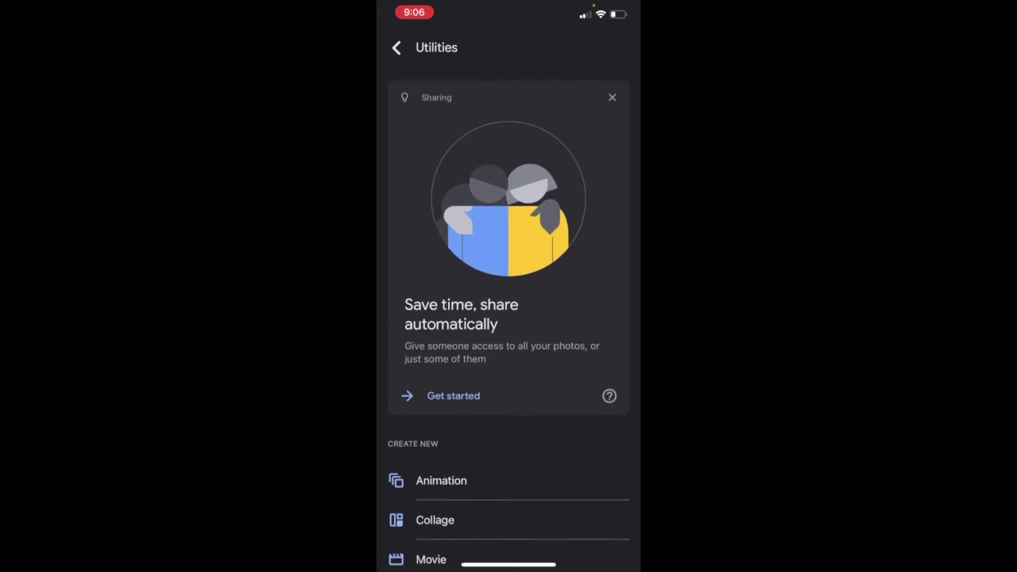
pyautogui.click(396, 48)
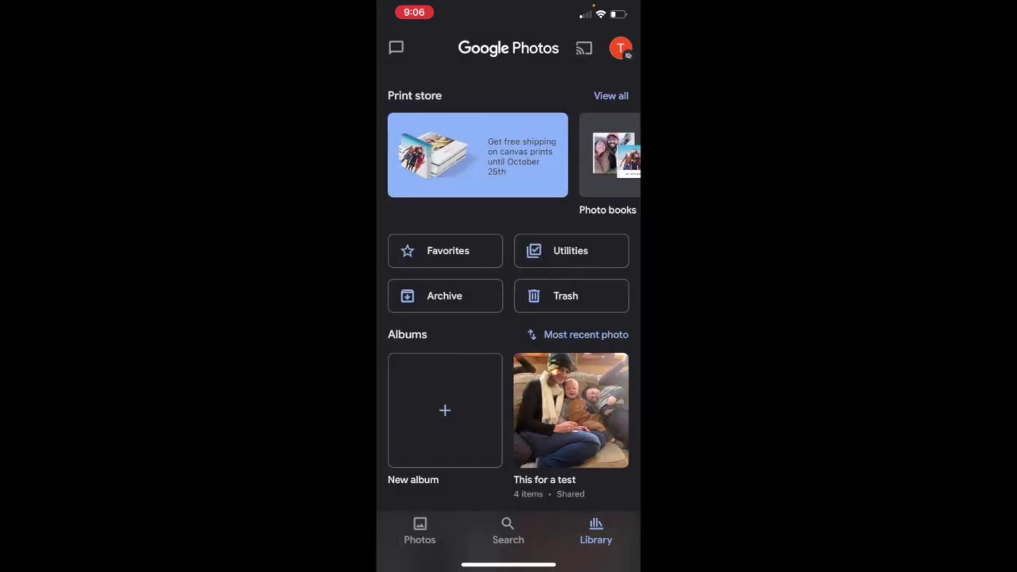
pyautogui.scroll(-3, 508, 317)
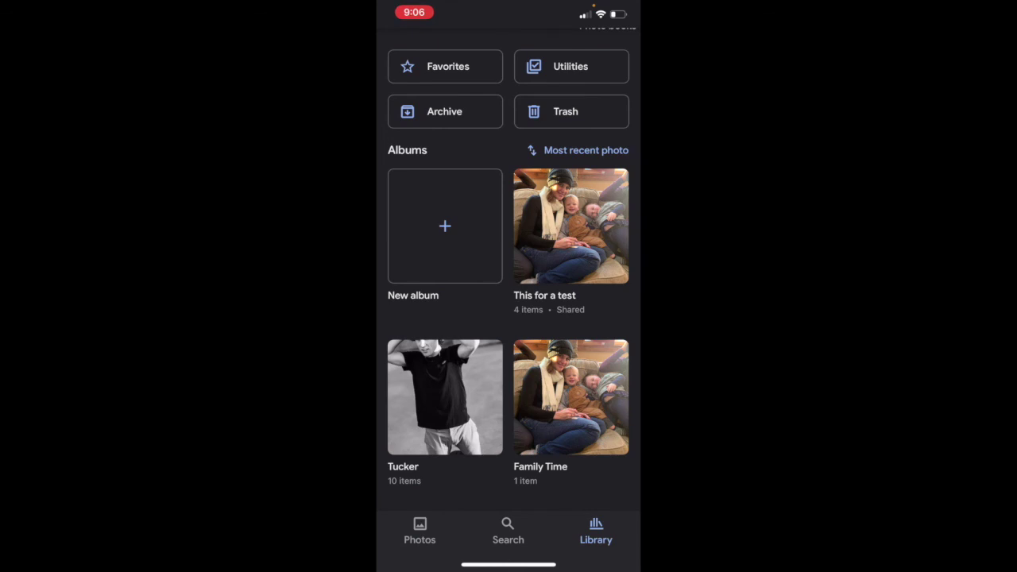
pyautogui.scroll(3, 508, 270)
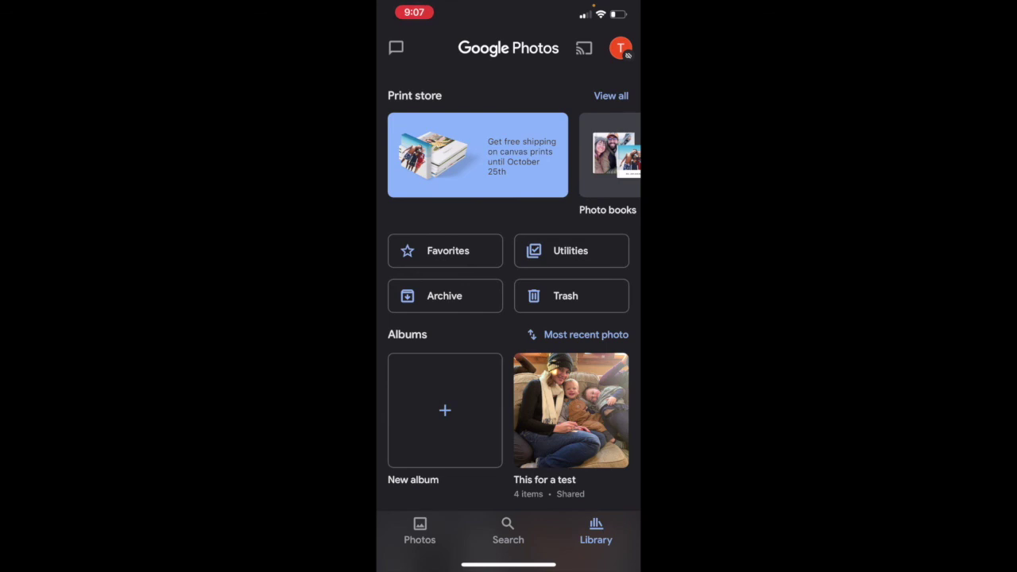
# Revisit the Search page and the Photos timeline, finishing on the Search page.
pyautogui.click(507, 530)
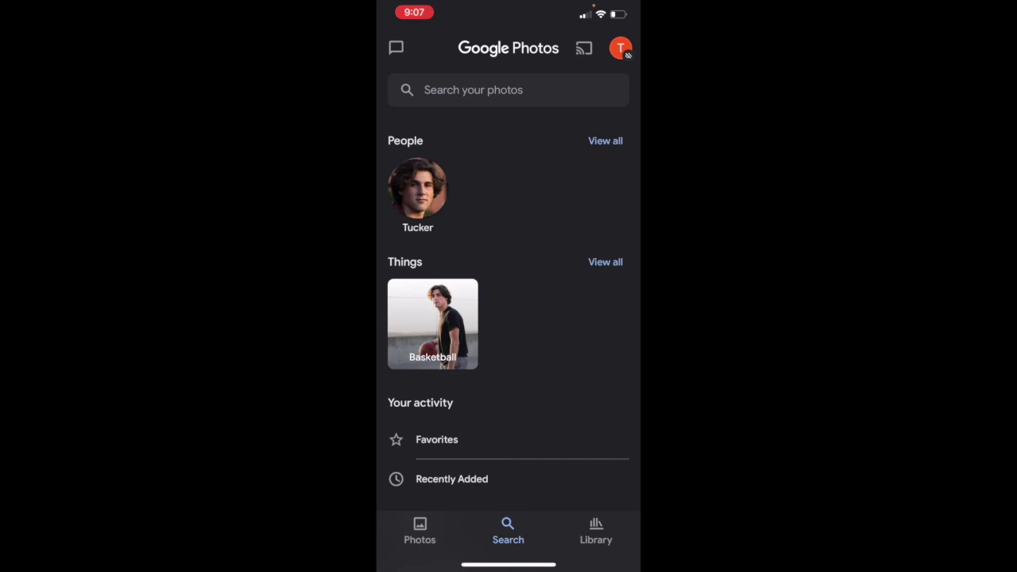
pyautogui.click(420, 530)
pyautogui.scroll(-2, 508, 317)
pyautogui.scroll(2, 508, 318)
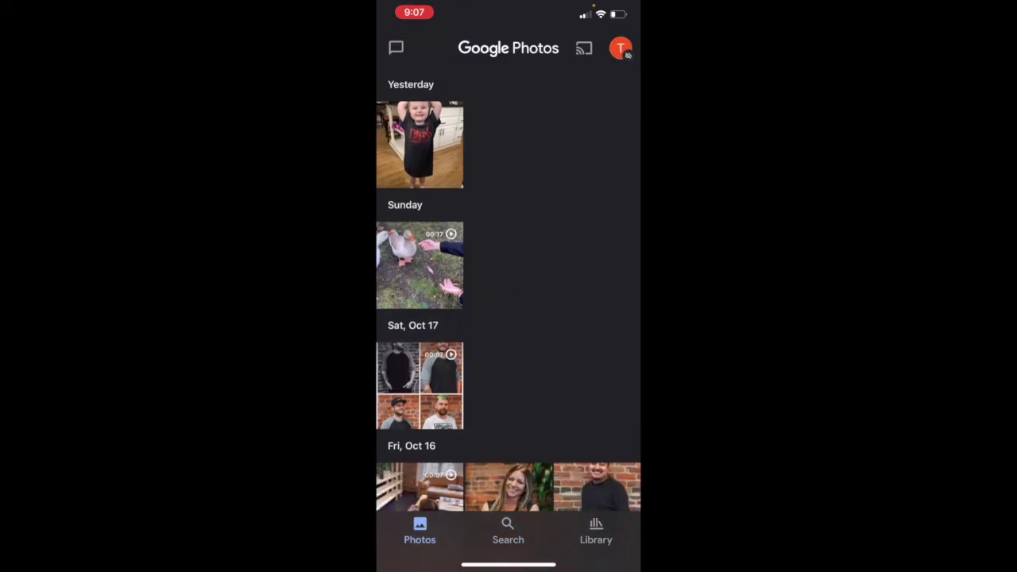
pyautogui.click(507, 529)
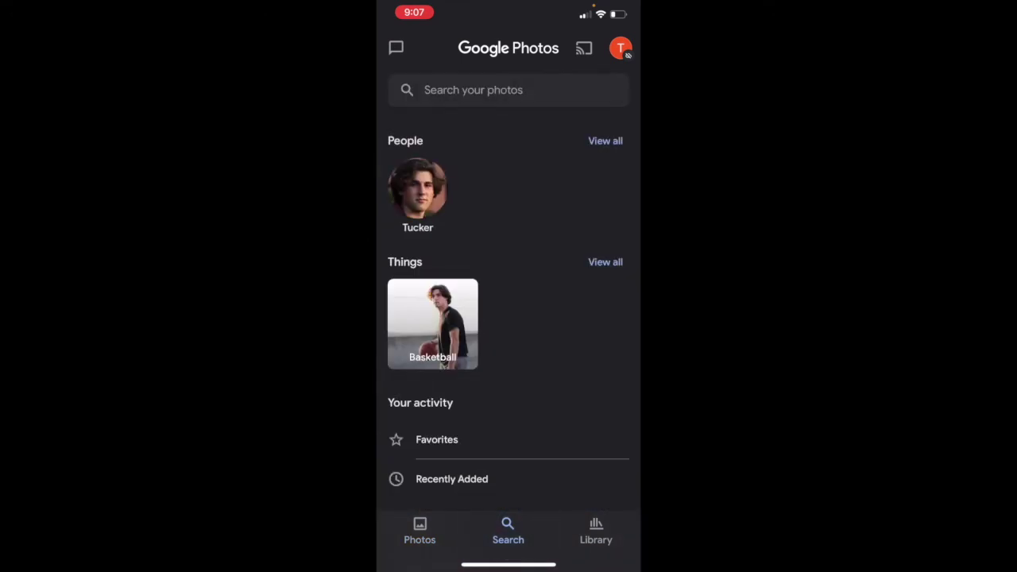